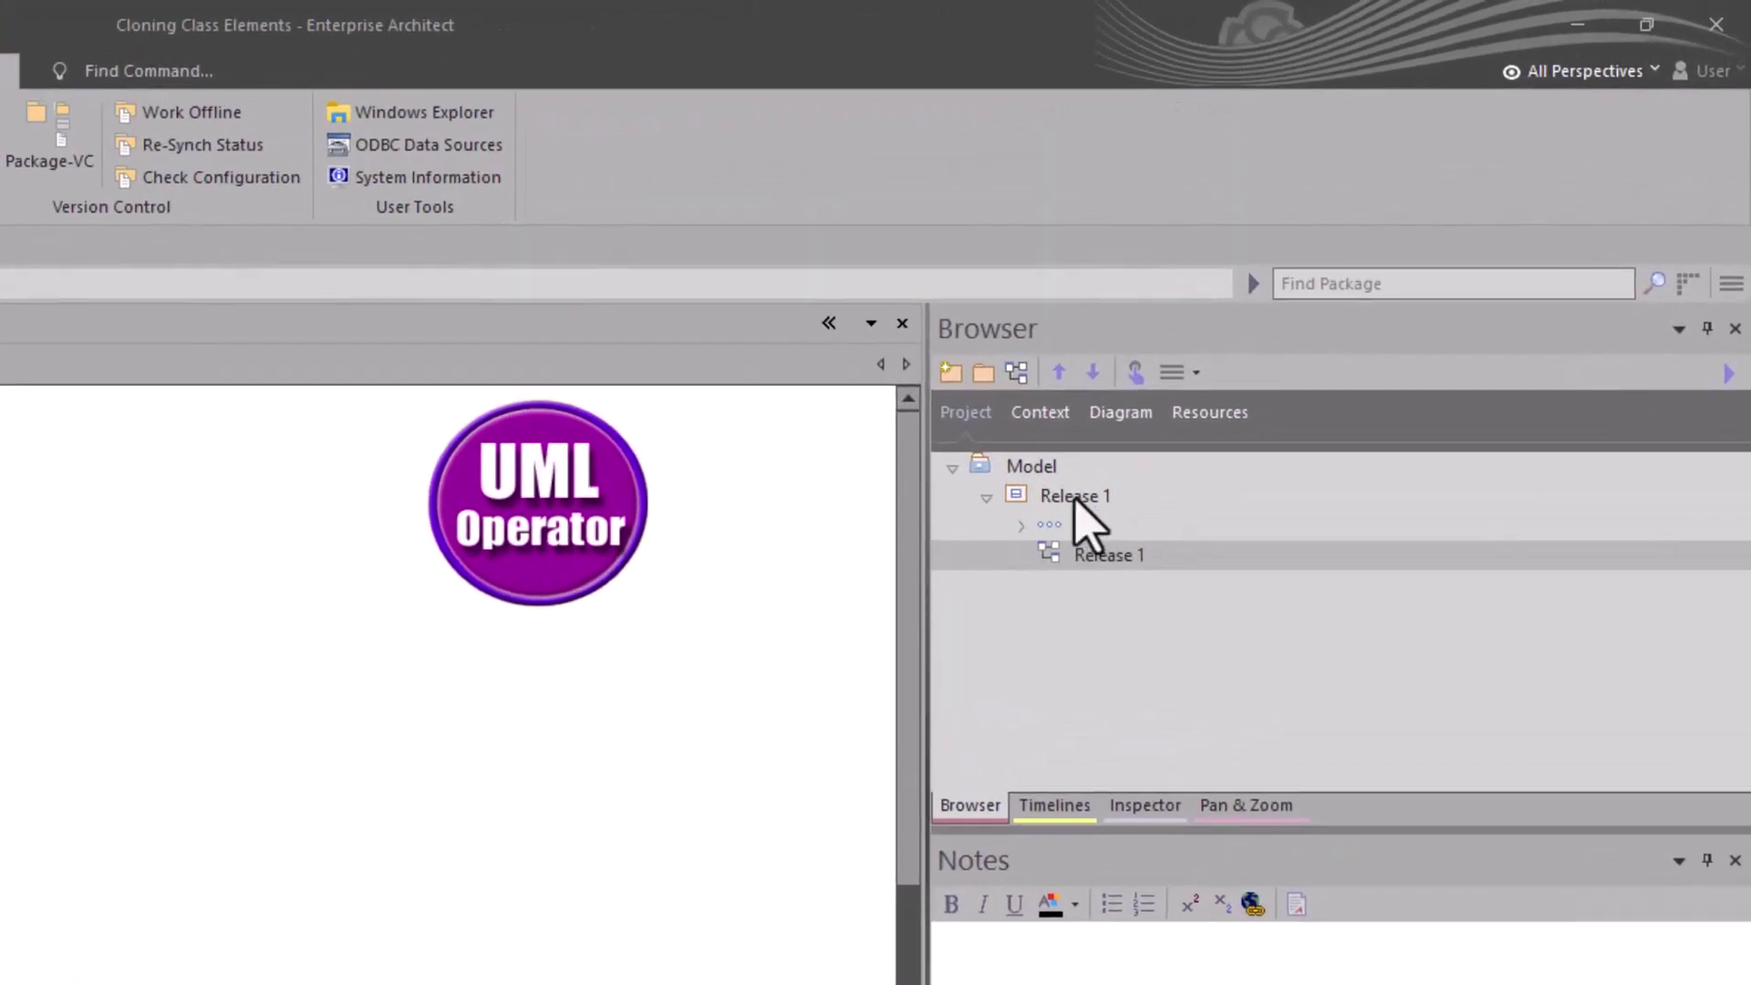
# Step: Place three Class elements in a row on the Release 1 class diagram, keeping their default names
pyautogui.click(254, 636)
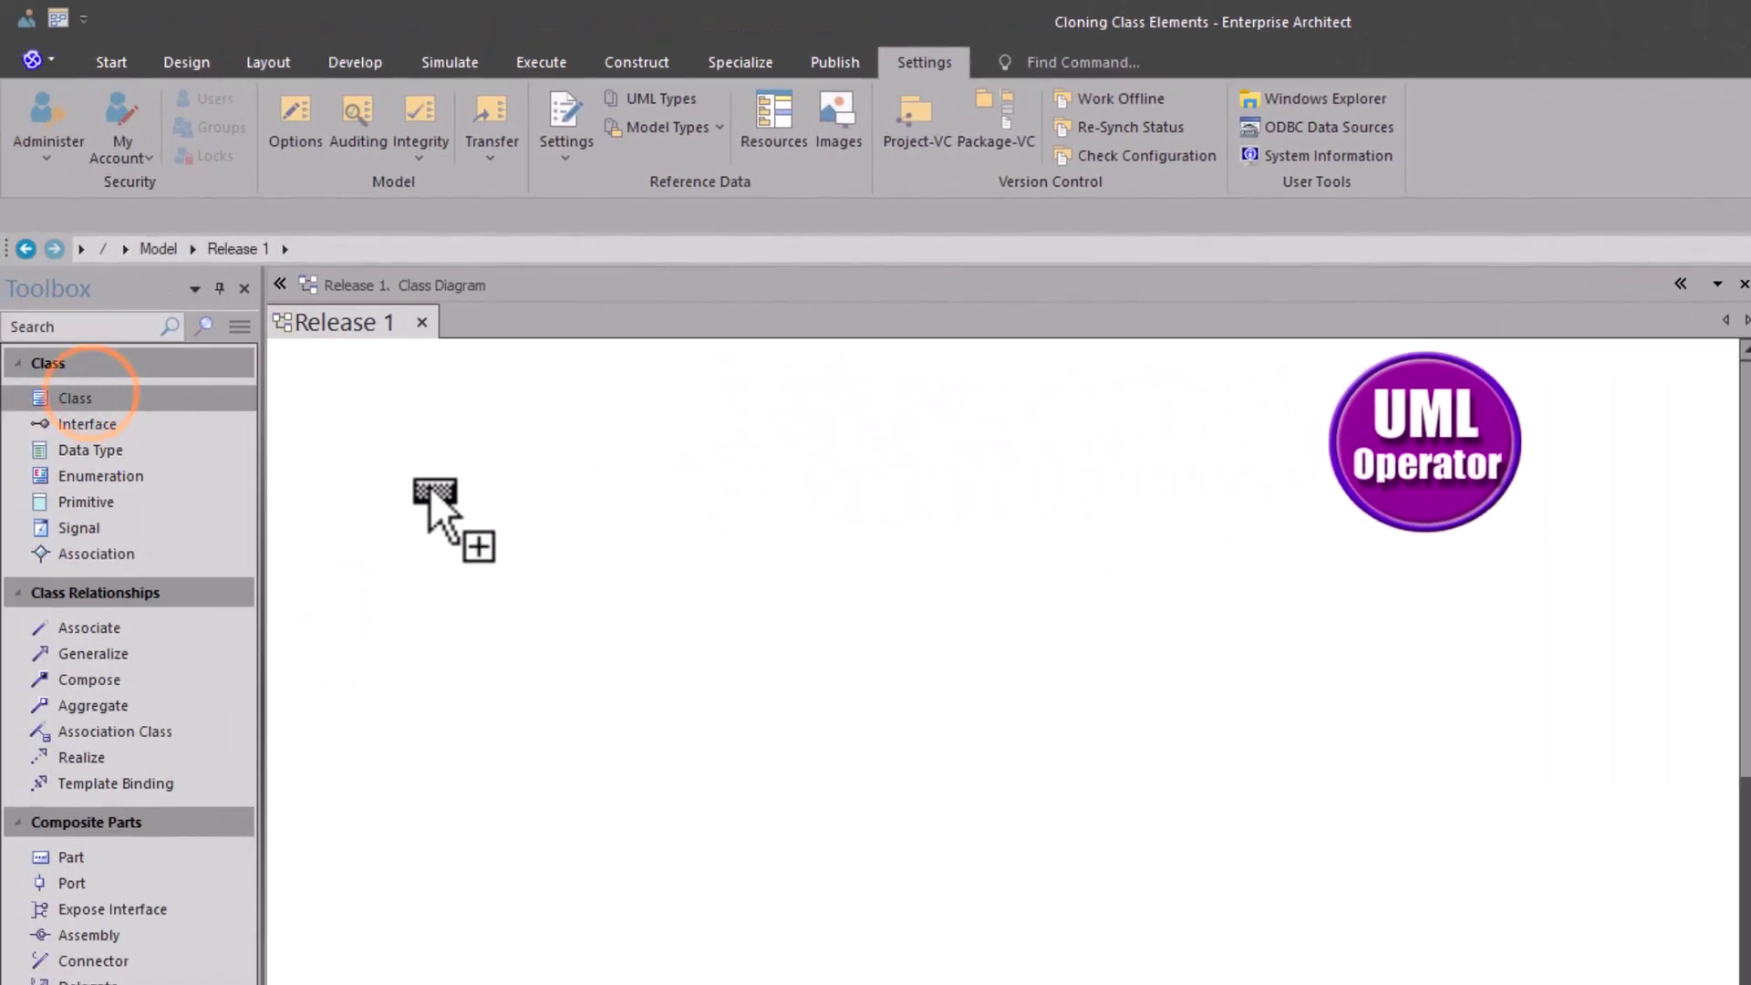
pyautogui.click(429, 485)
pyautogui.moveTo(134, 403); pyautogui.dragTo(1102, 460)
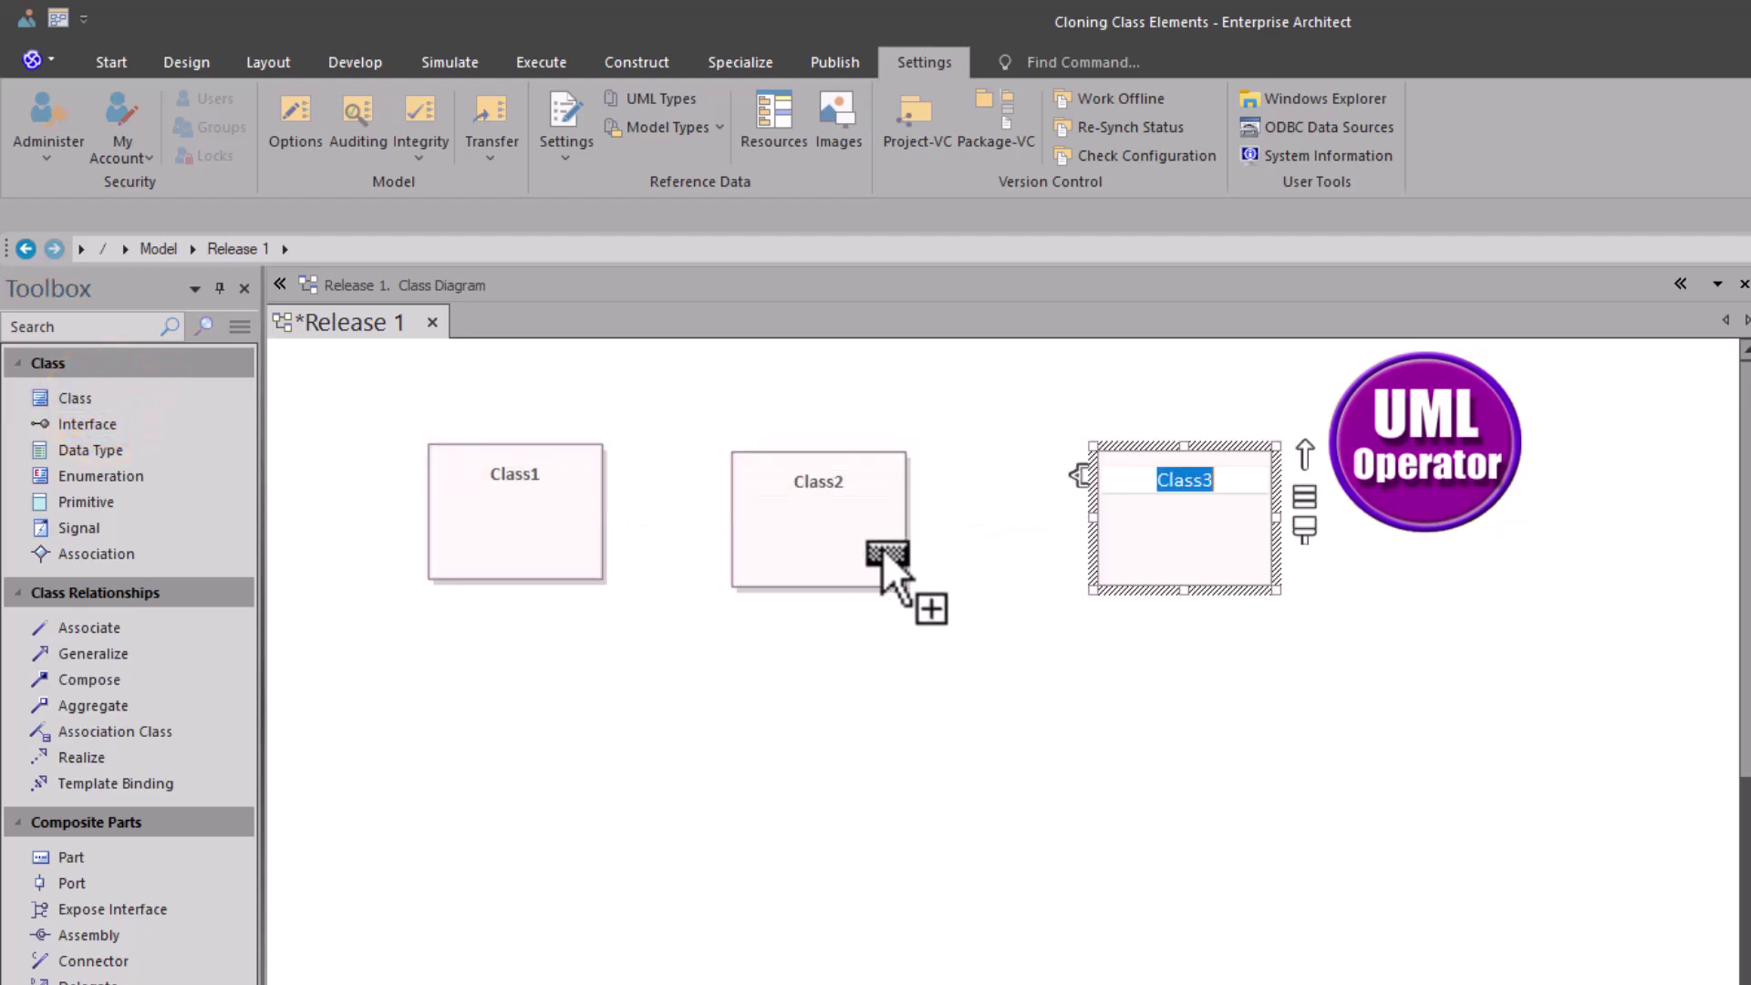
# Step: Connect Class1 to Class2 with an AssociationClass relationship and move the attached class below Class1
pyautogui.click(573, 517)
pyautogui.moveTo(634, 449); pyautogui.dragTo(784, 534)
pyautogui.click(806, 580)
pyautogui.click(852, 529)
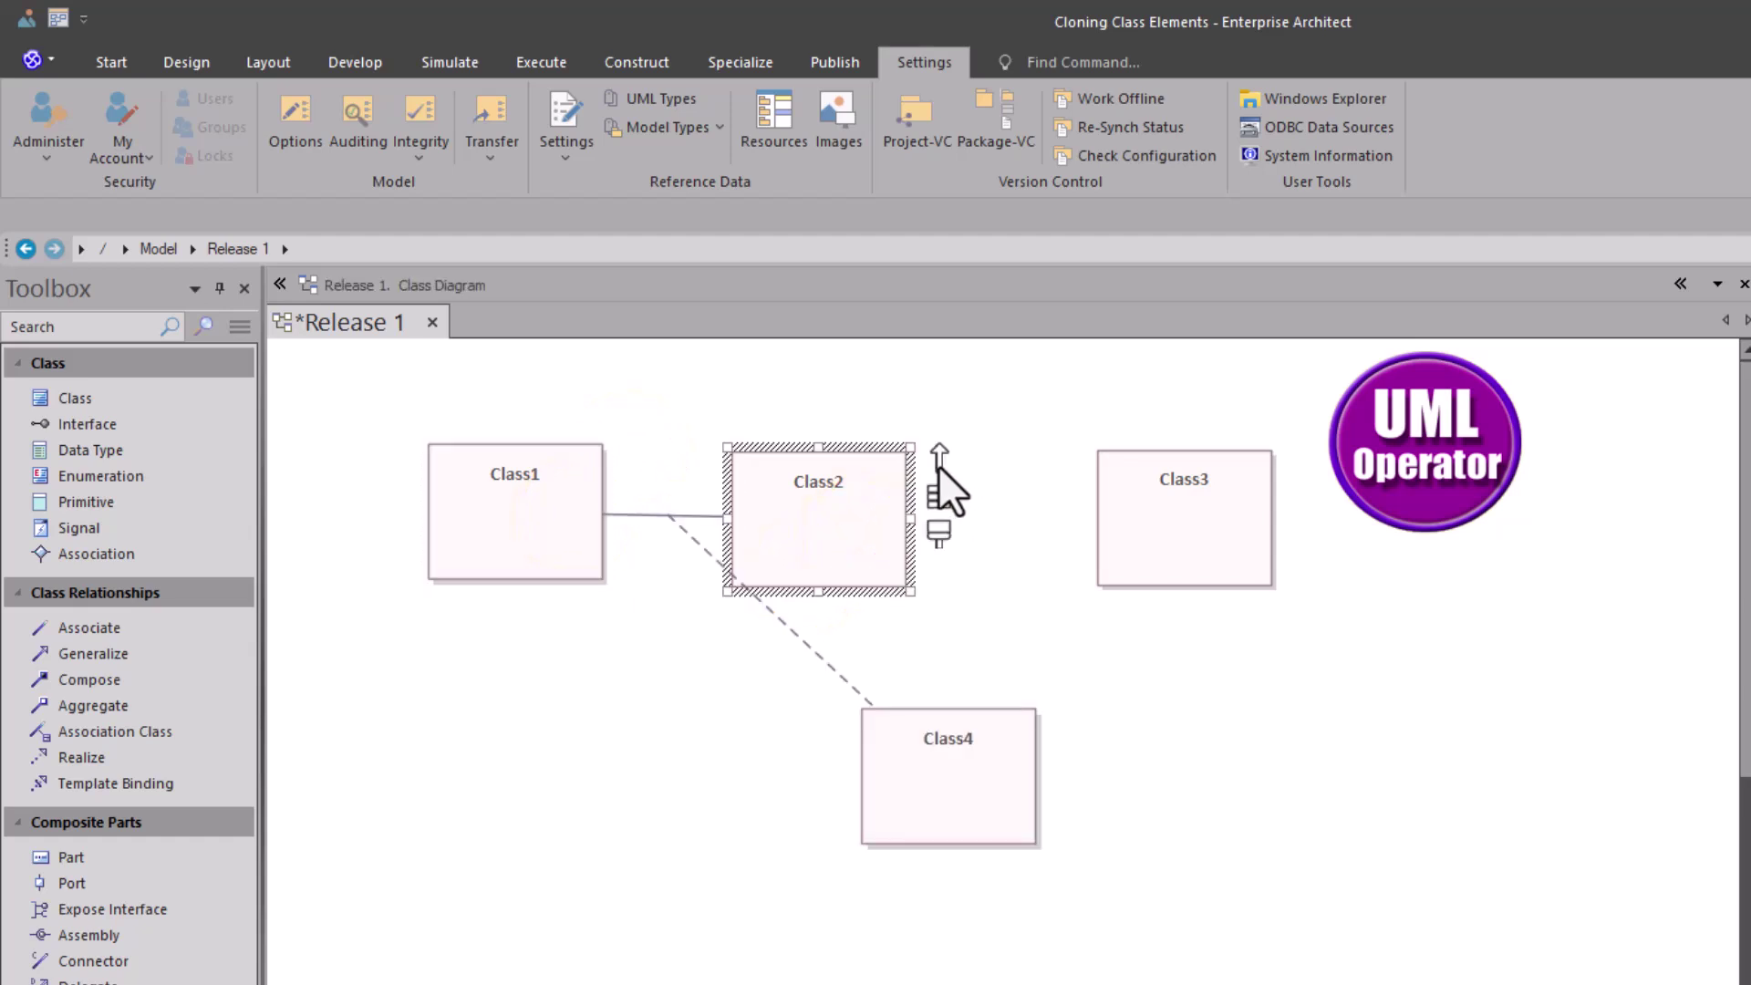
pyautogui.moveTo(954, 789); pyautogui.dragTo(556, 891)
# Step: Connect Class2 to Class3 with an Association relationship
pyautogui.click(851, 575)
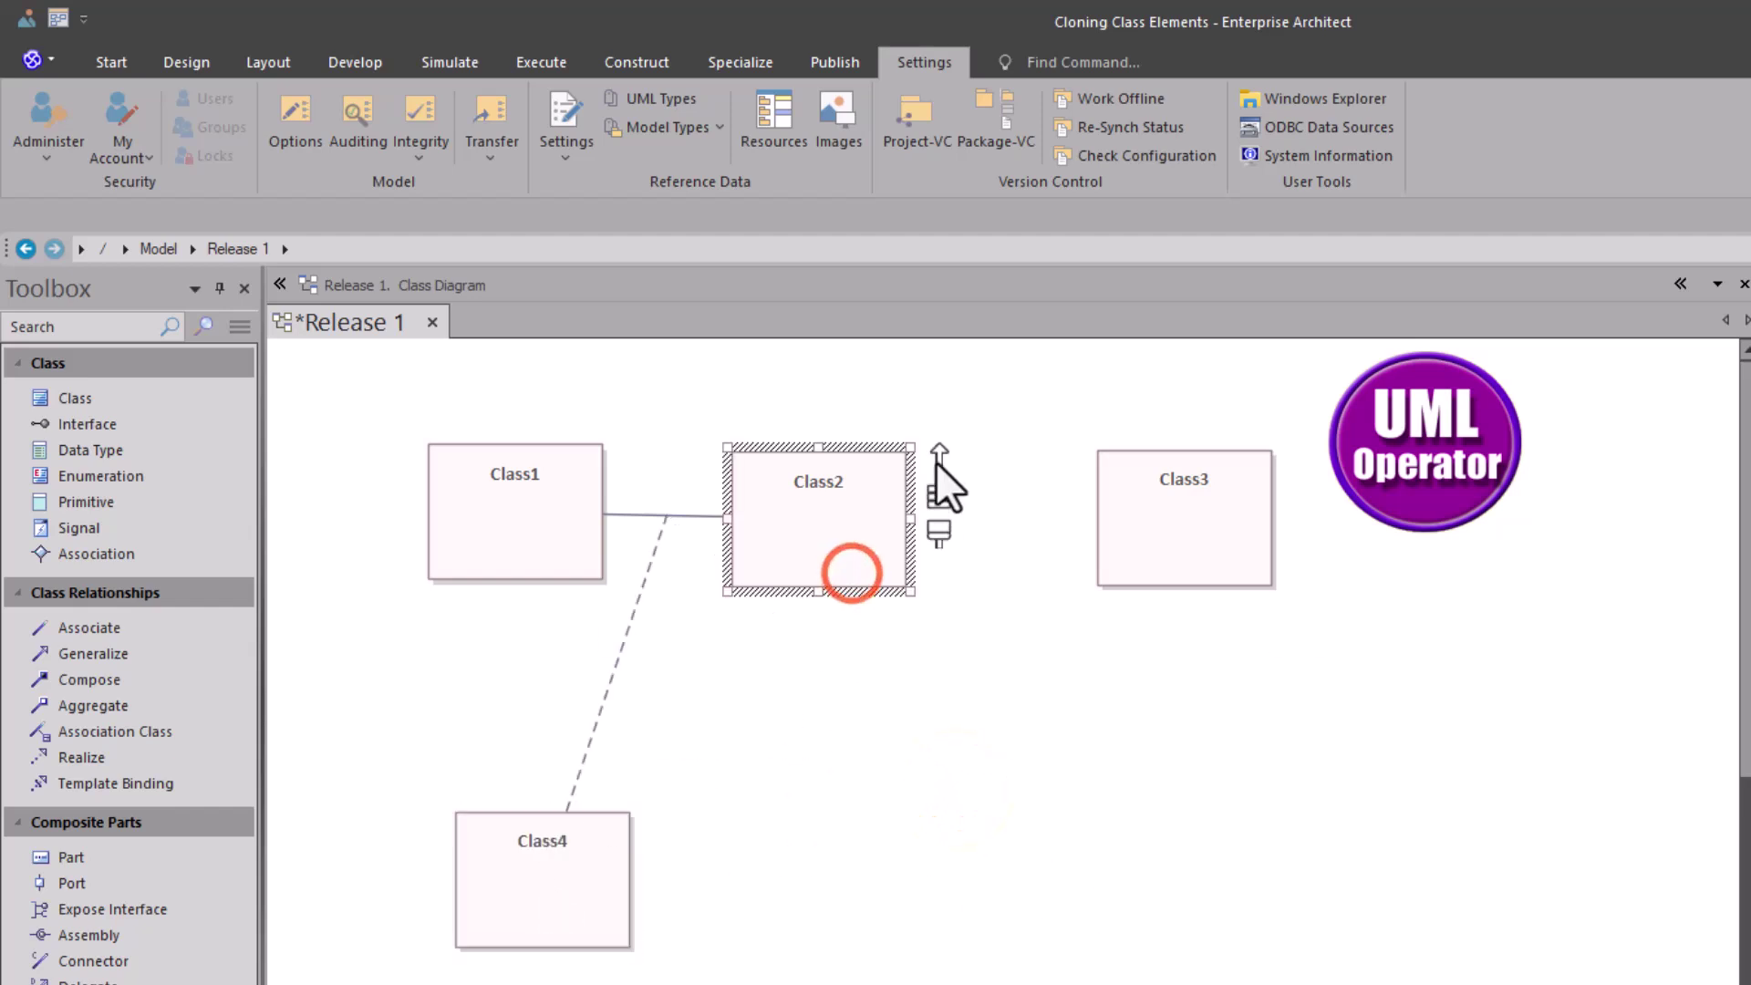
pyautogui.moveTo(941, 443); pyautogui.dragTo(1124, 506)
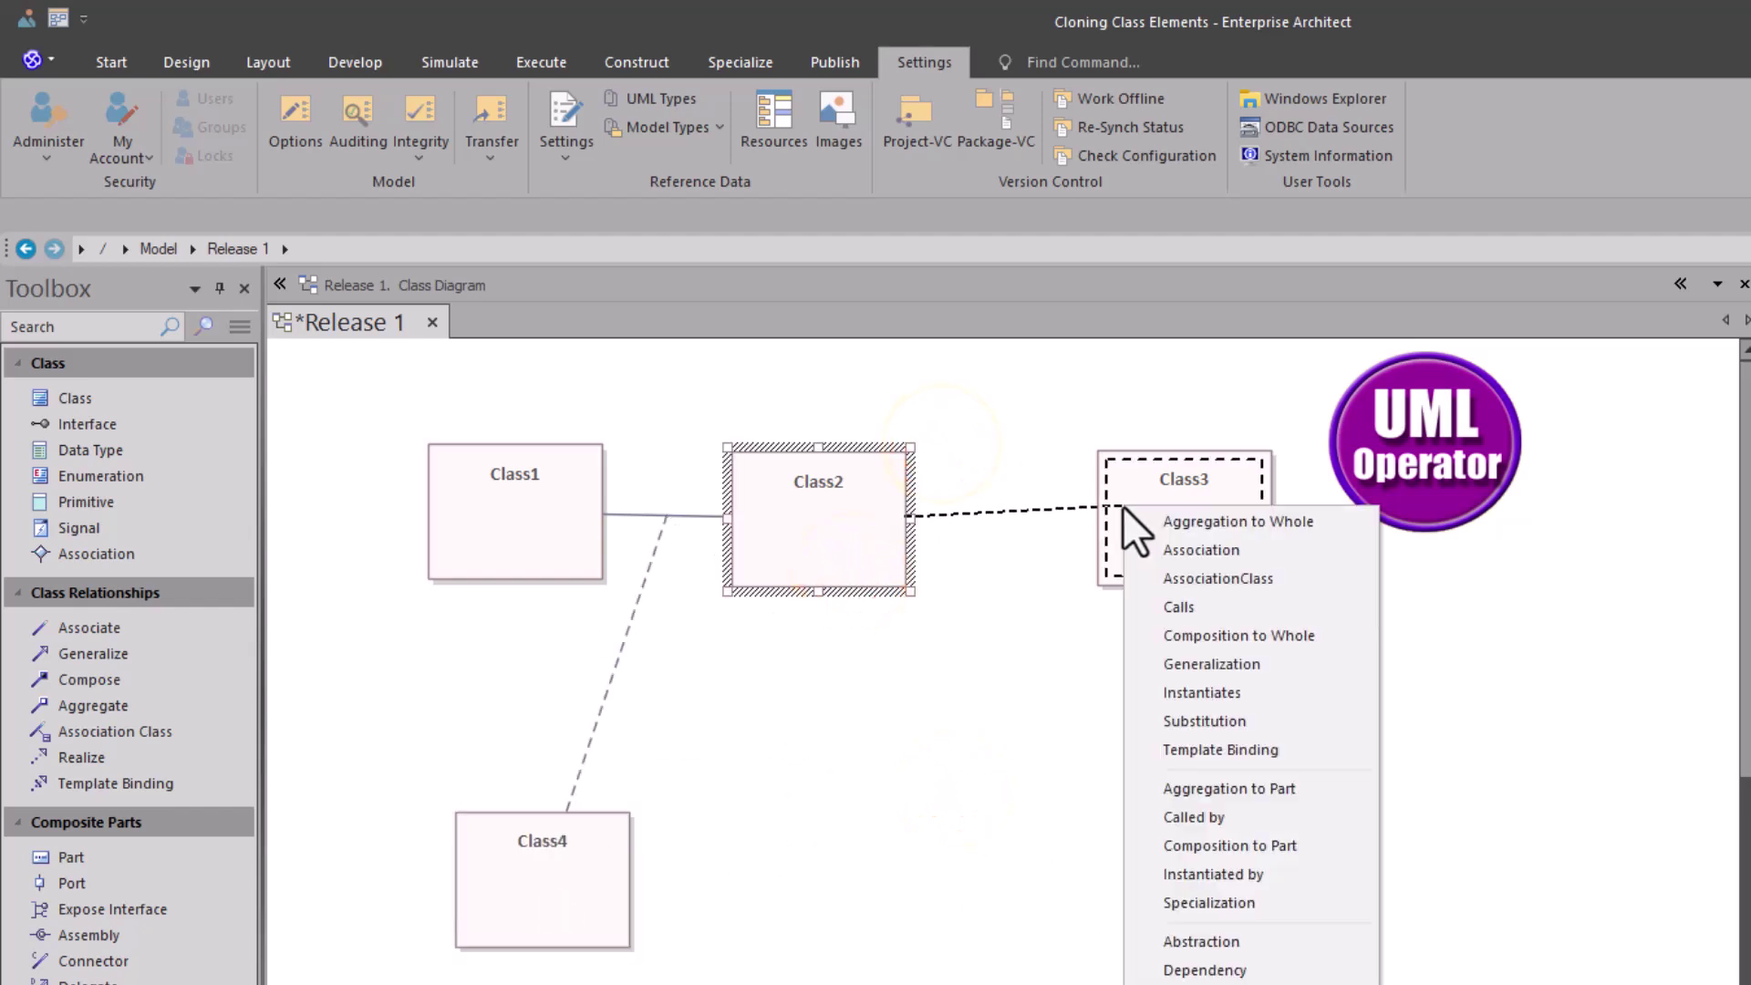
pyautogui.click(1163, 550)
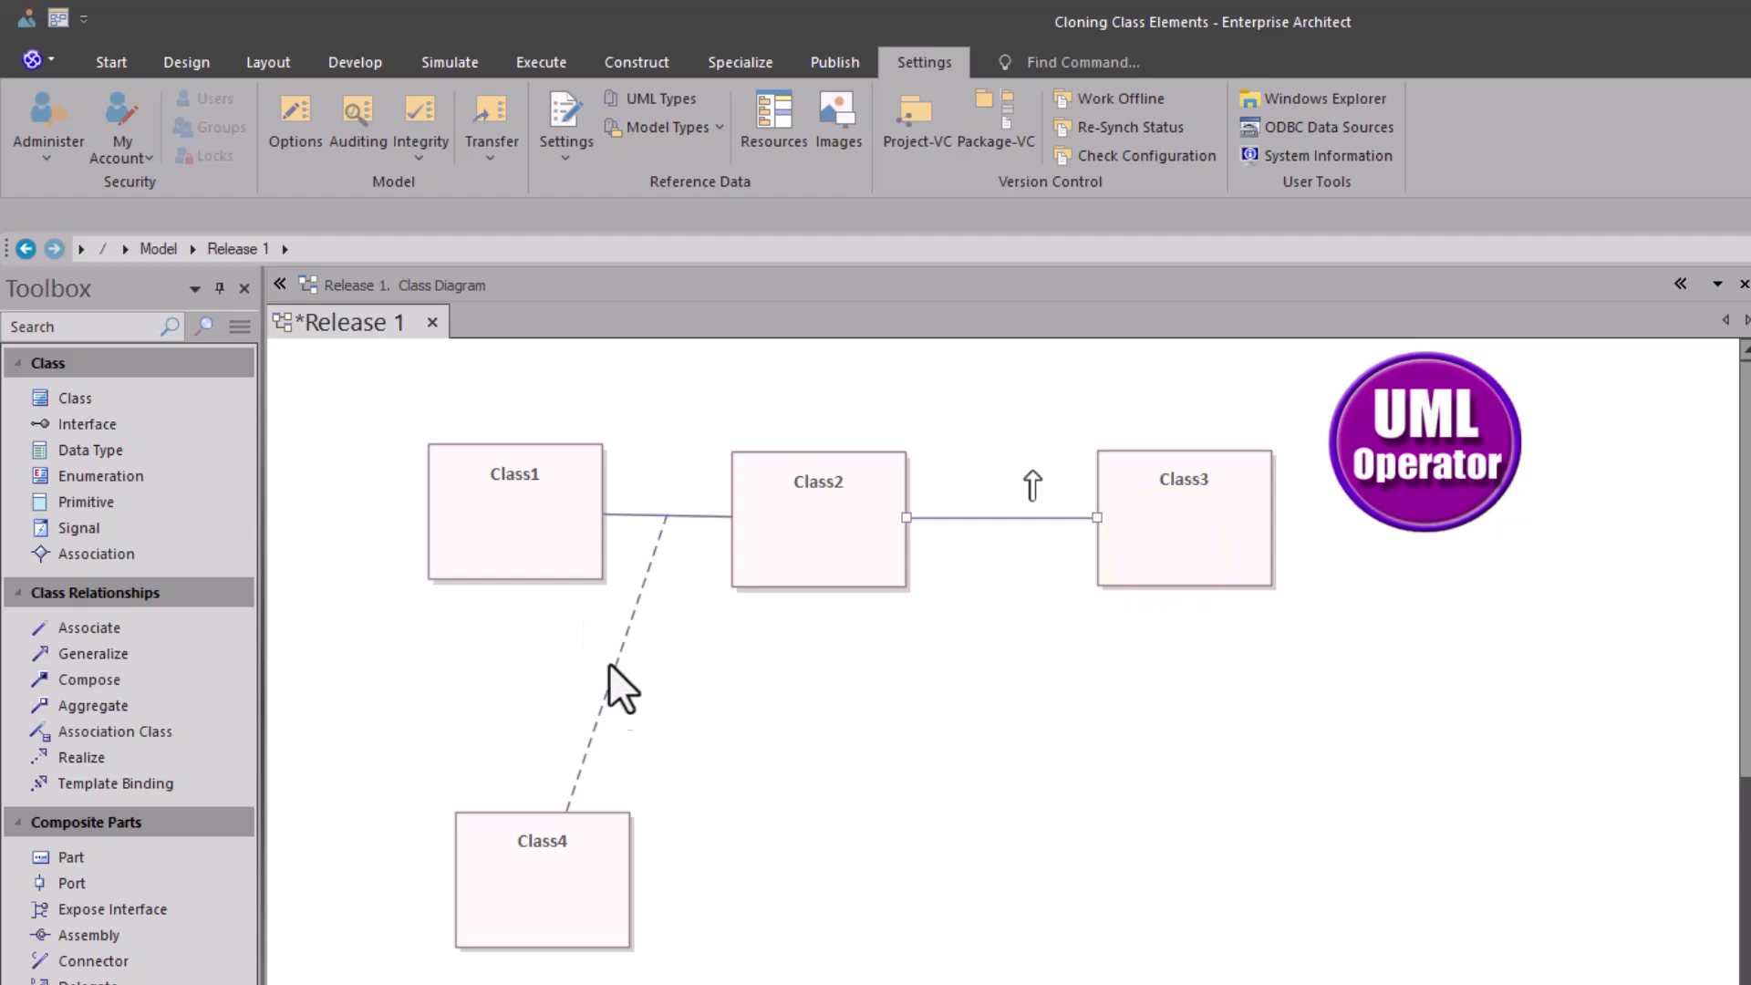
# Step: Delete the Class4 association class from the model together with its remaining relationship connector
pyautogui.click(526, 861)
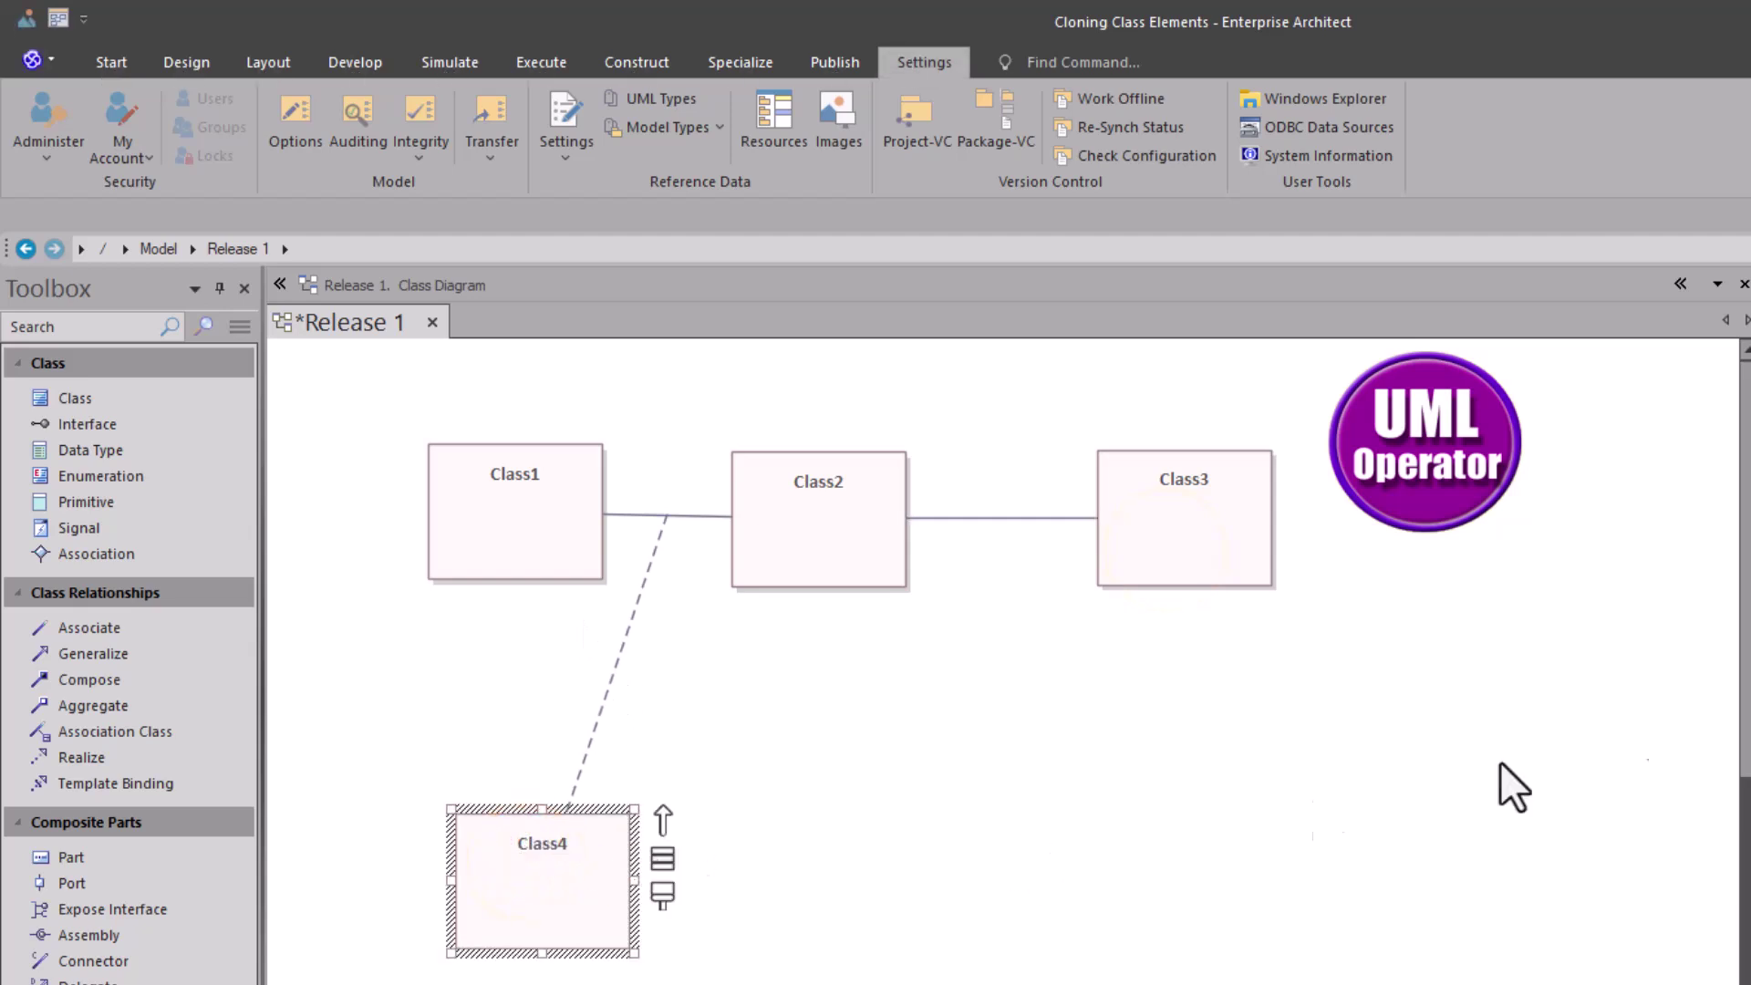
pyautogui.press('Escape')
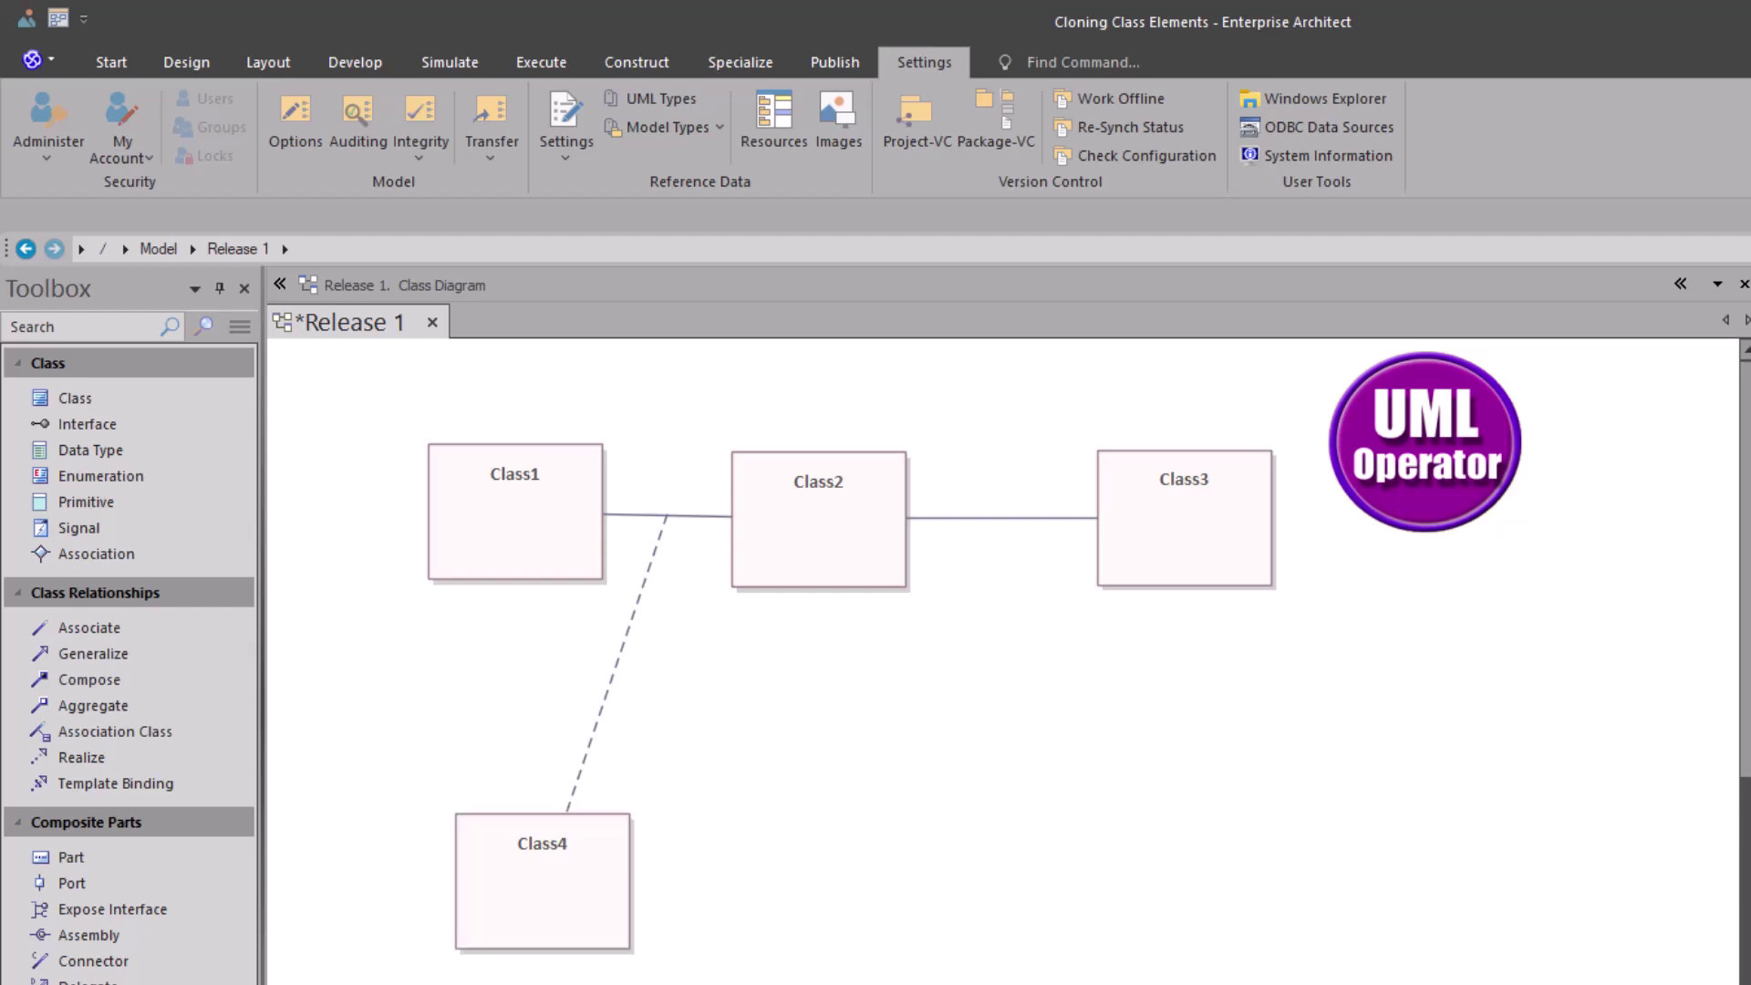
pyautogui.hotkey('ctrl', 'Delete')
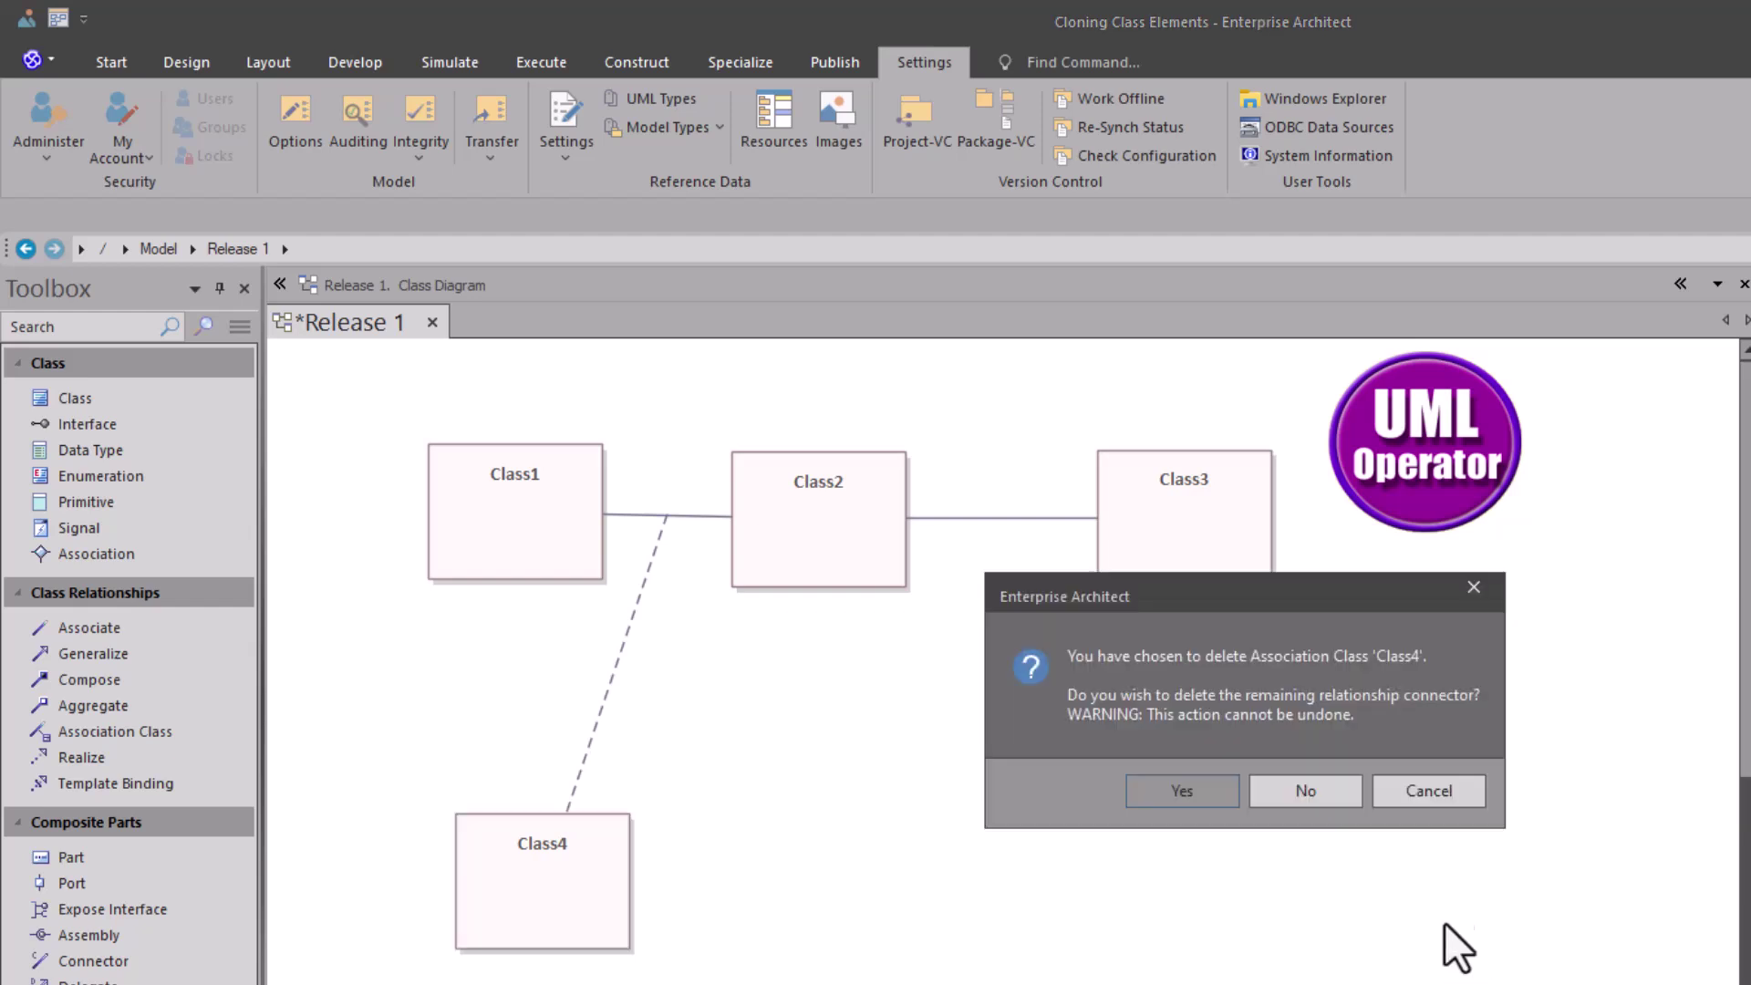
pyautogui.click(1172, 789)
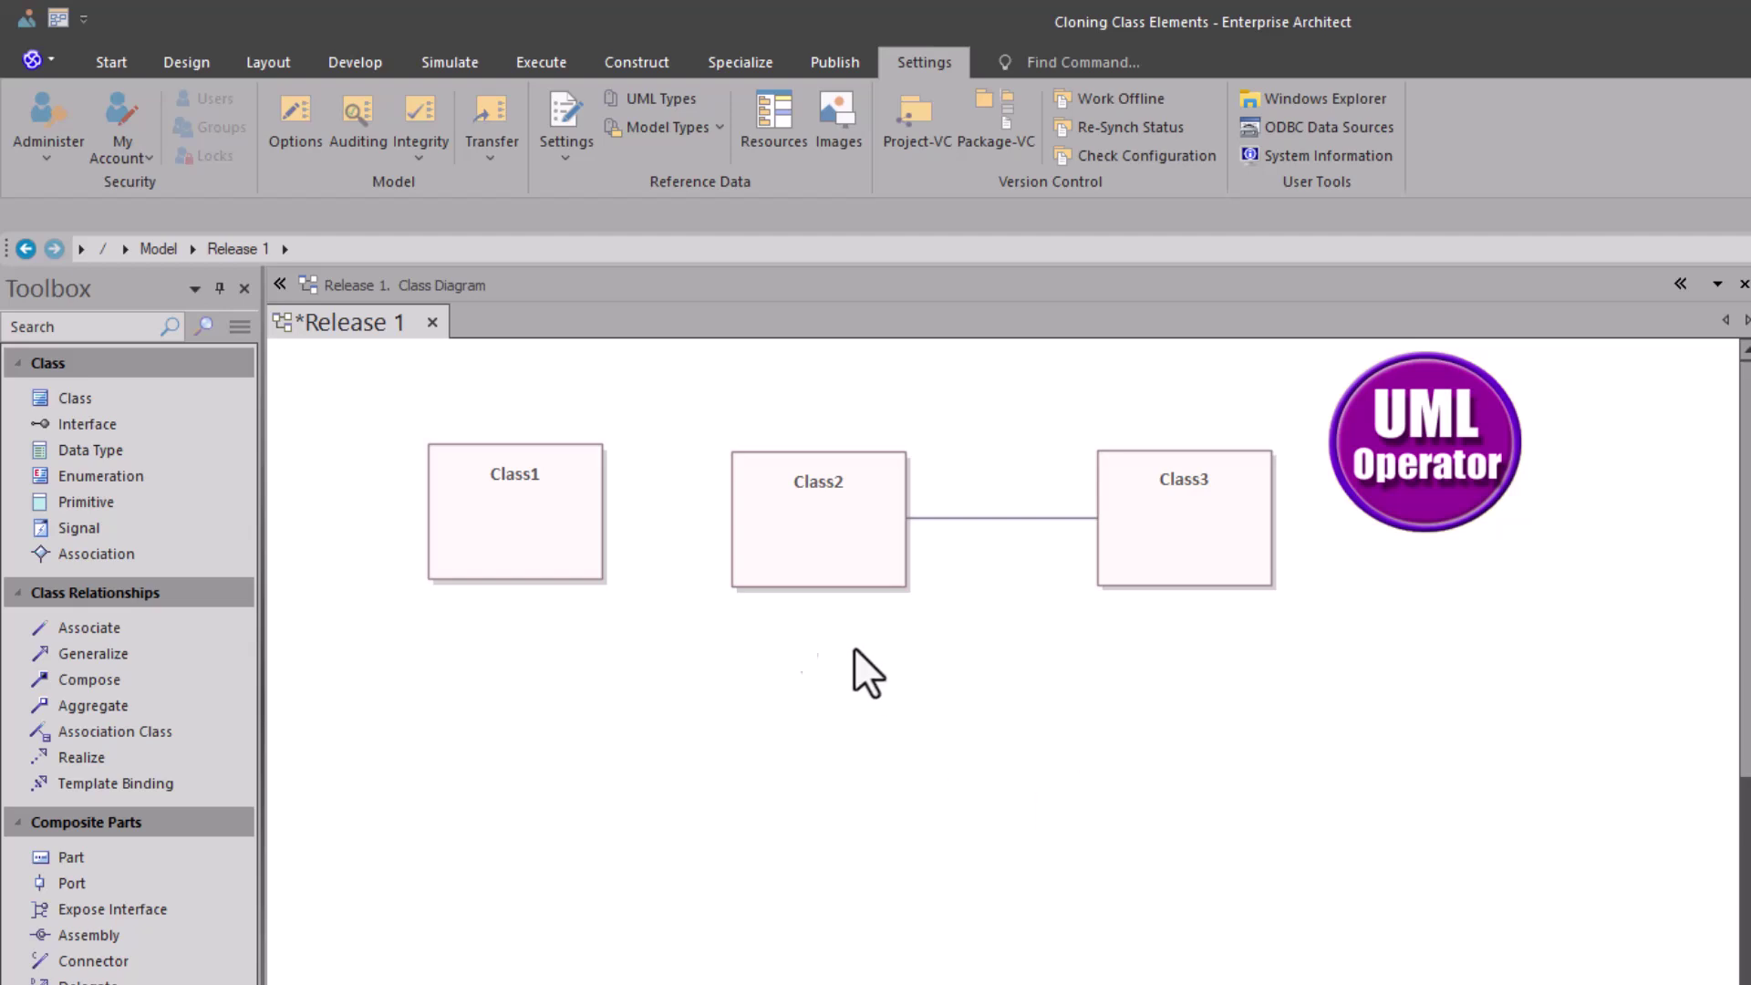
# Step: Connect Class1 to Class2 with a plain Association and move Class1 so the three classes are evenly spaced
pyautogui.moveTo(508, 557); pyautogui.dragTo(484, 558)
pyautogui.moveTo(595, 455); pyautogui.dragTo(777, 519)
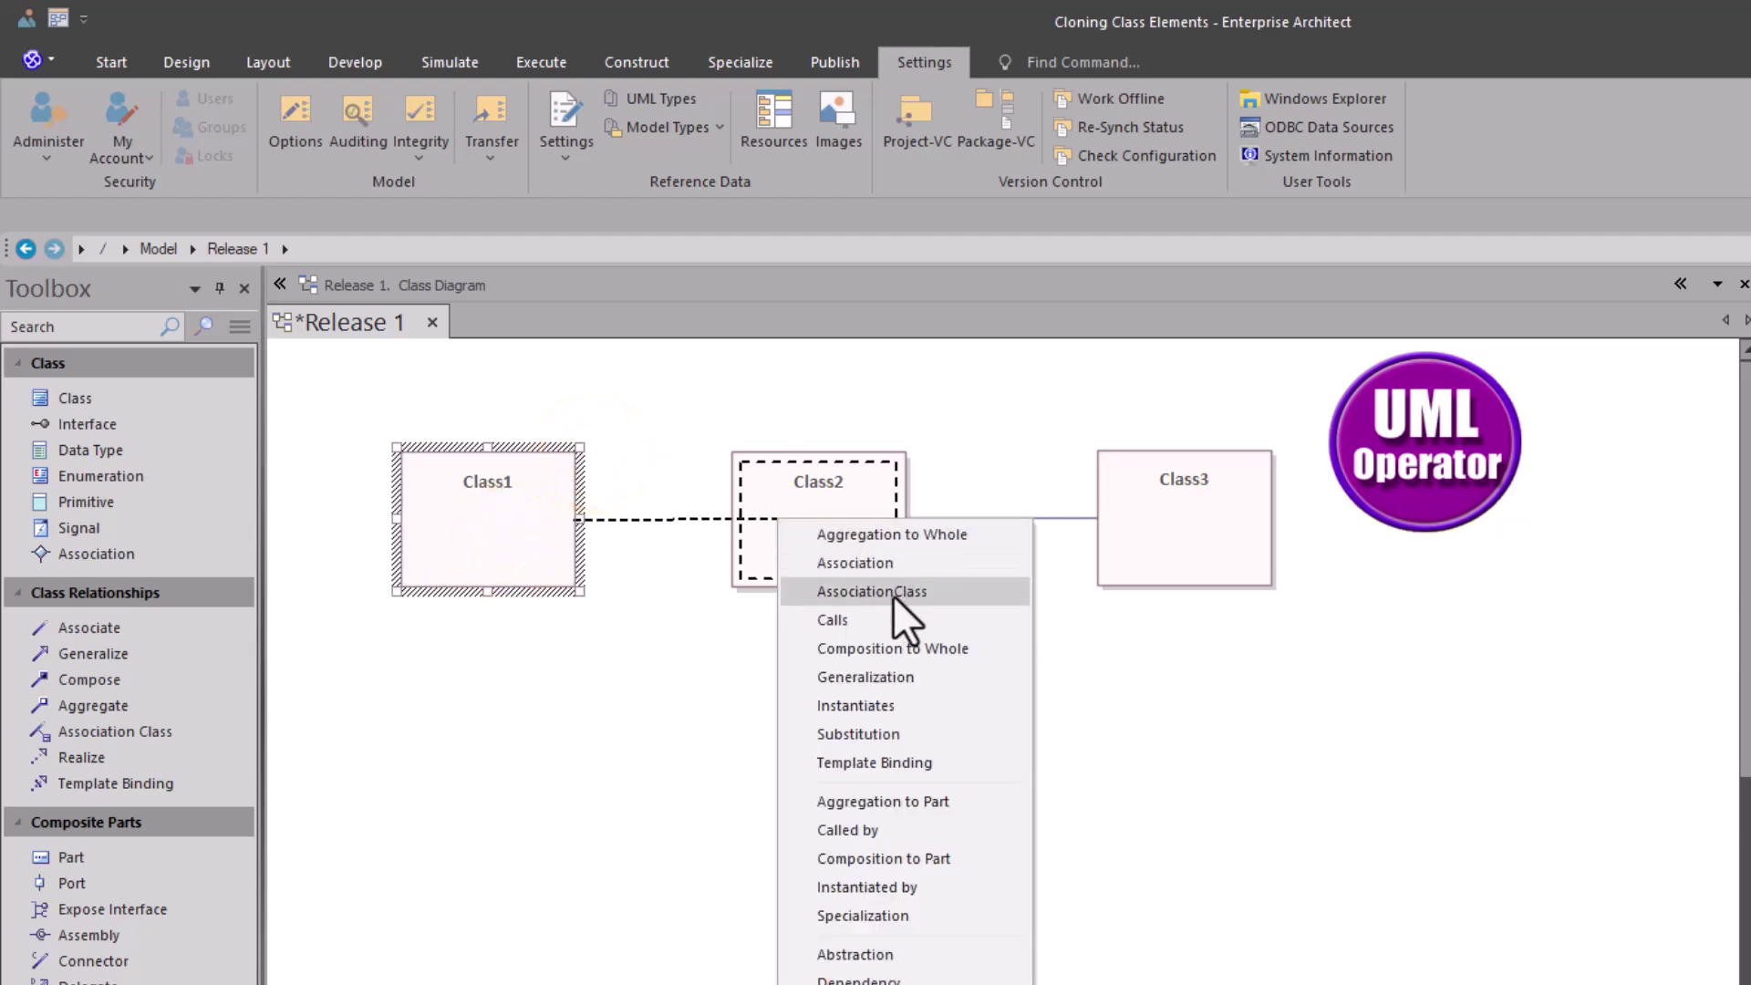
pyautogui.click(865, 560)
pyautogui.click(781, 689)
pyautogui.click(507, 527)
pyautogui.moveTo(1197, 621); pyautogui.dragTo(443, 500)
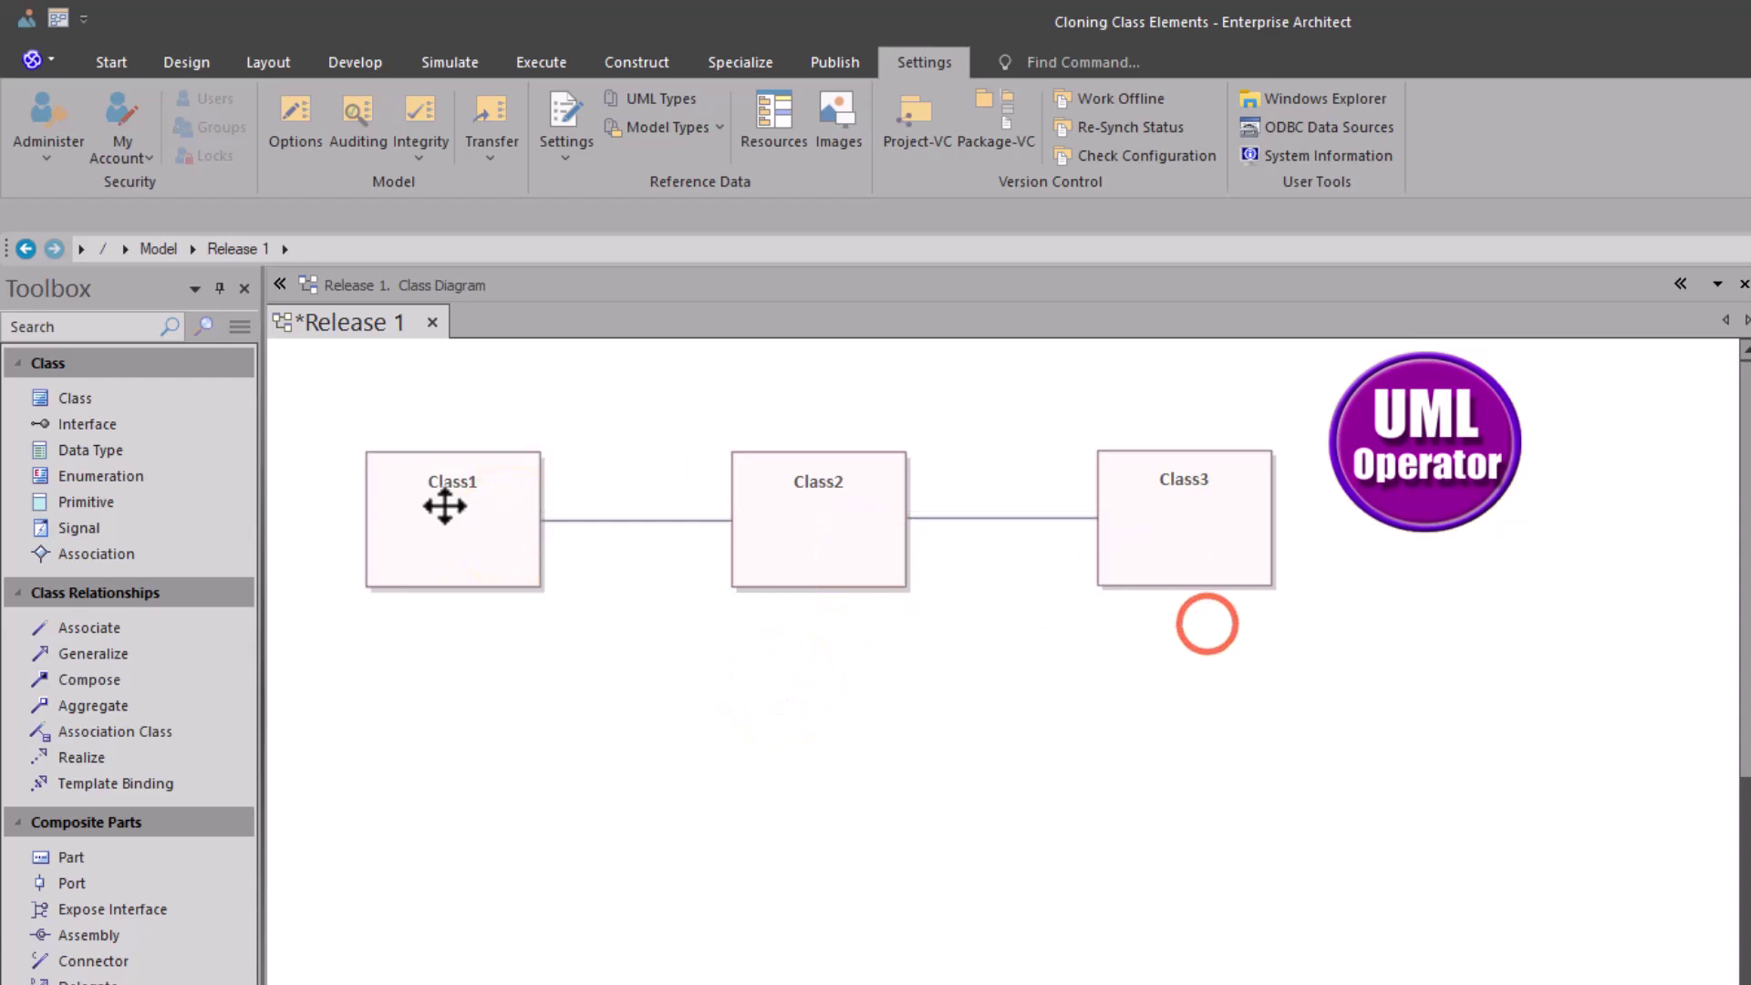
pyautogui.click(255, 58)
pyautogui.click(728, 145)
pyautogui.click(796, 149)
pyautogui.click(706, 784)
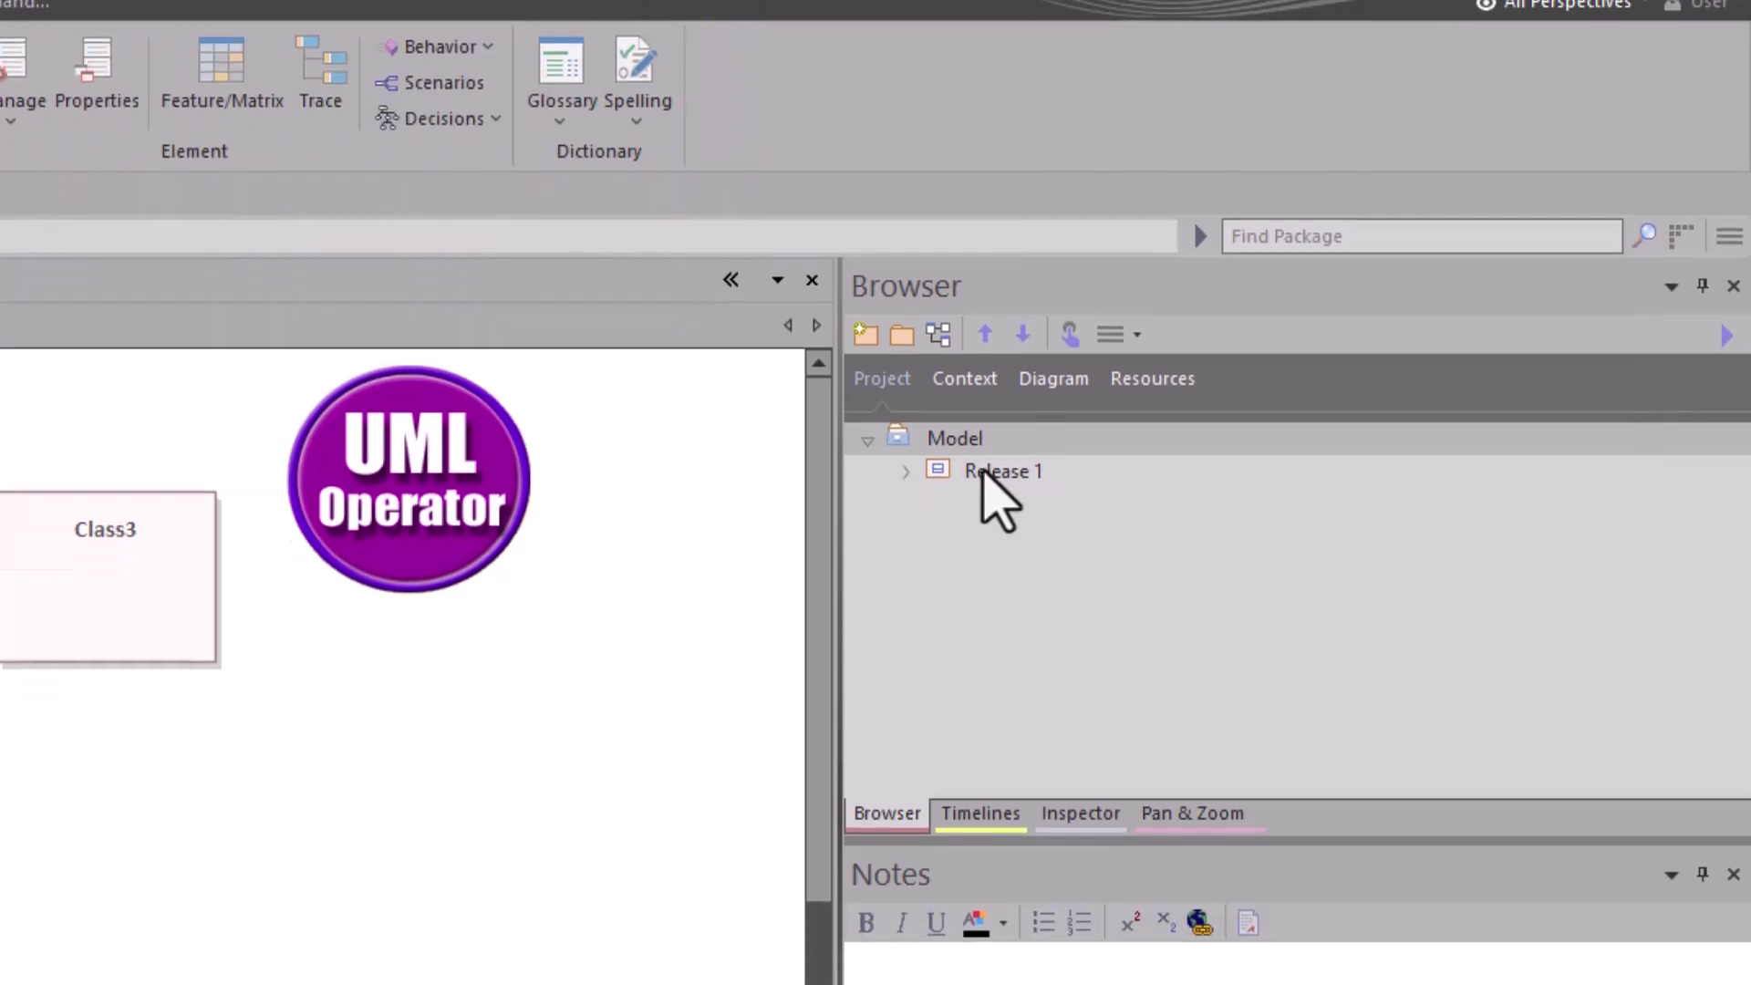
# Step: Clone the Release 1 package structure as a new version, naming it Release 2 and keeping version 0.01
pyautogui.rightClick(983, 549)
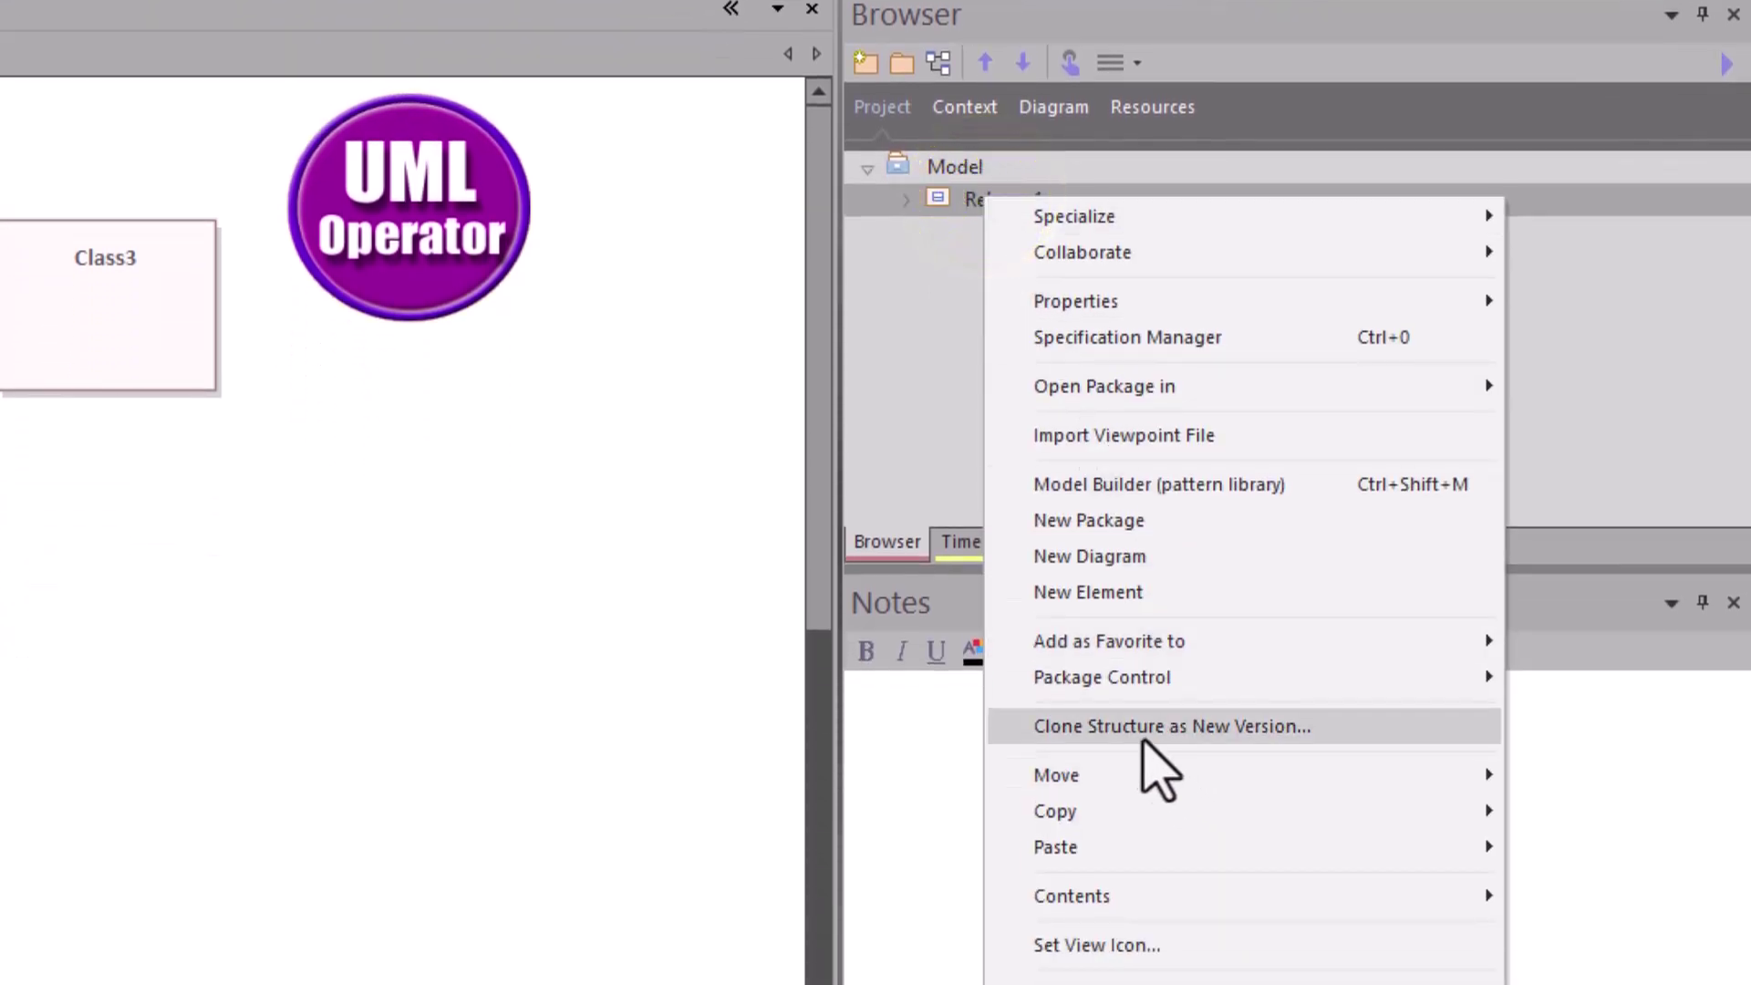
pyautogui.click(1193, 734)
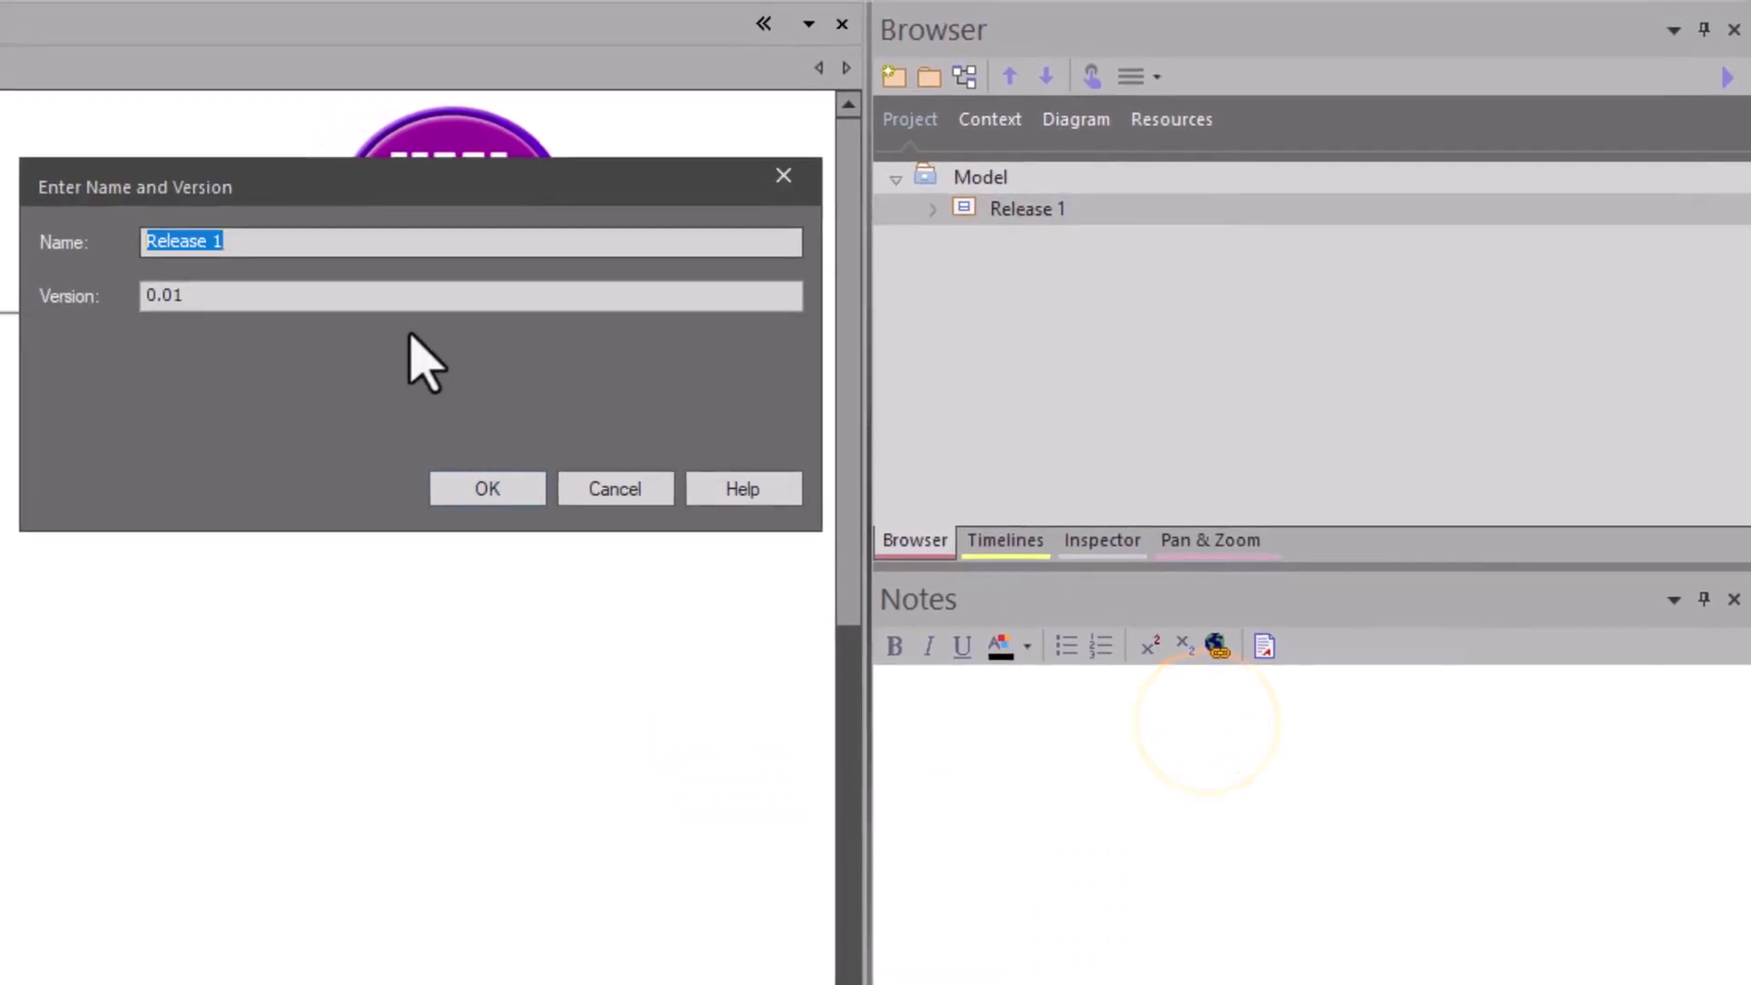
pyautogui.click(226, 240)
pyautogui.press('BackSpace')
pyautogui.write('2')
pyautogui.click(213, 295)
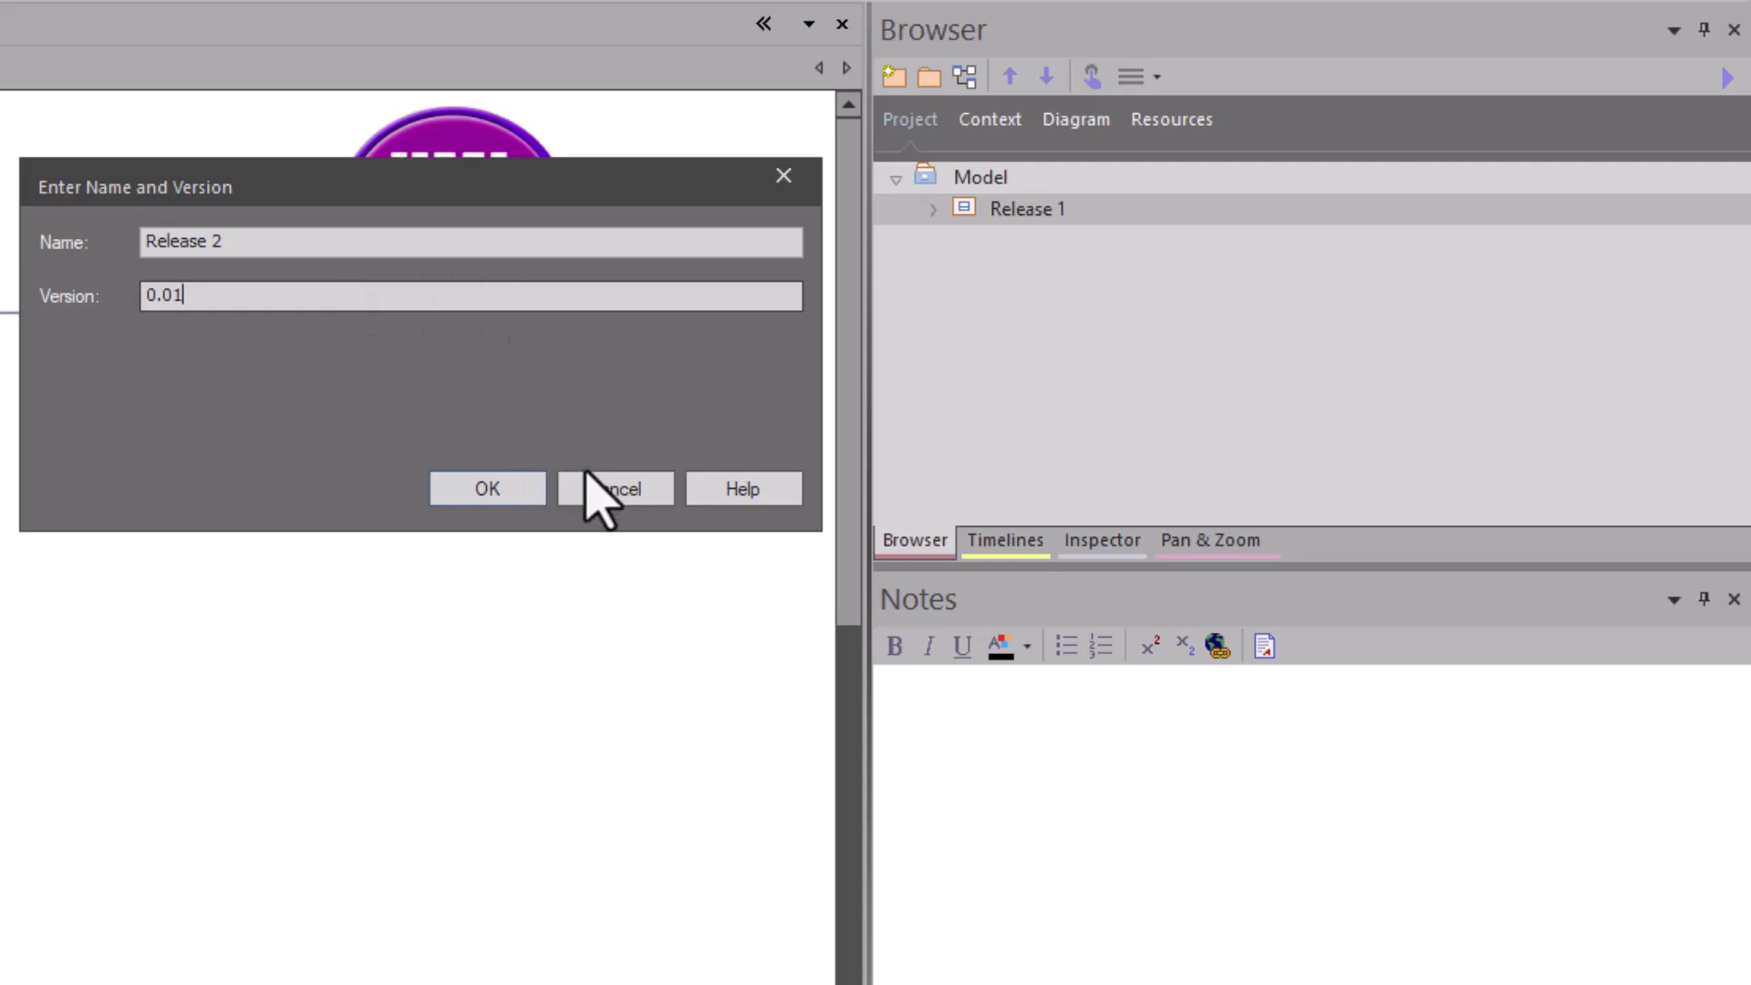
pyautogui.click(495, 490)
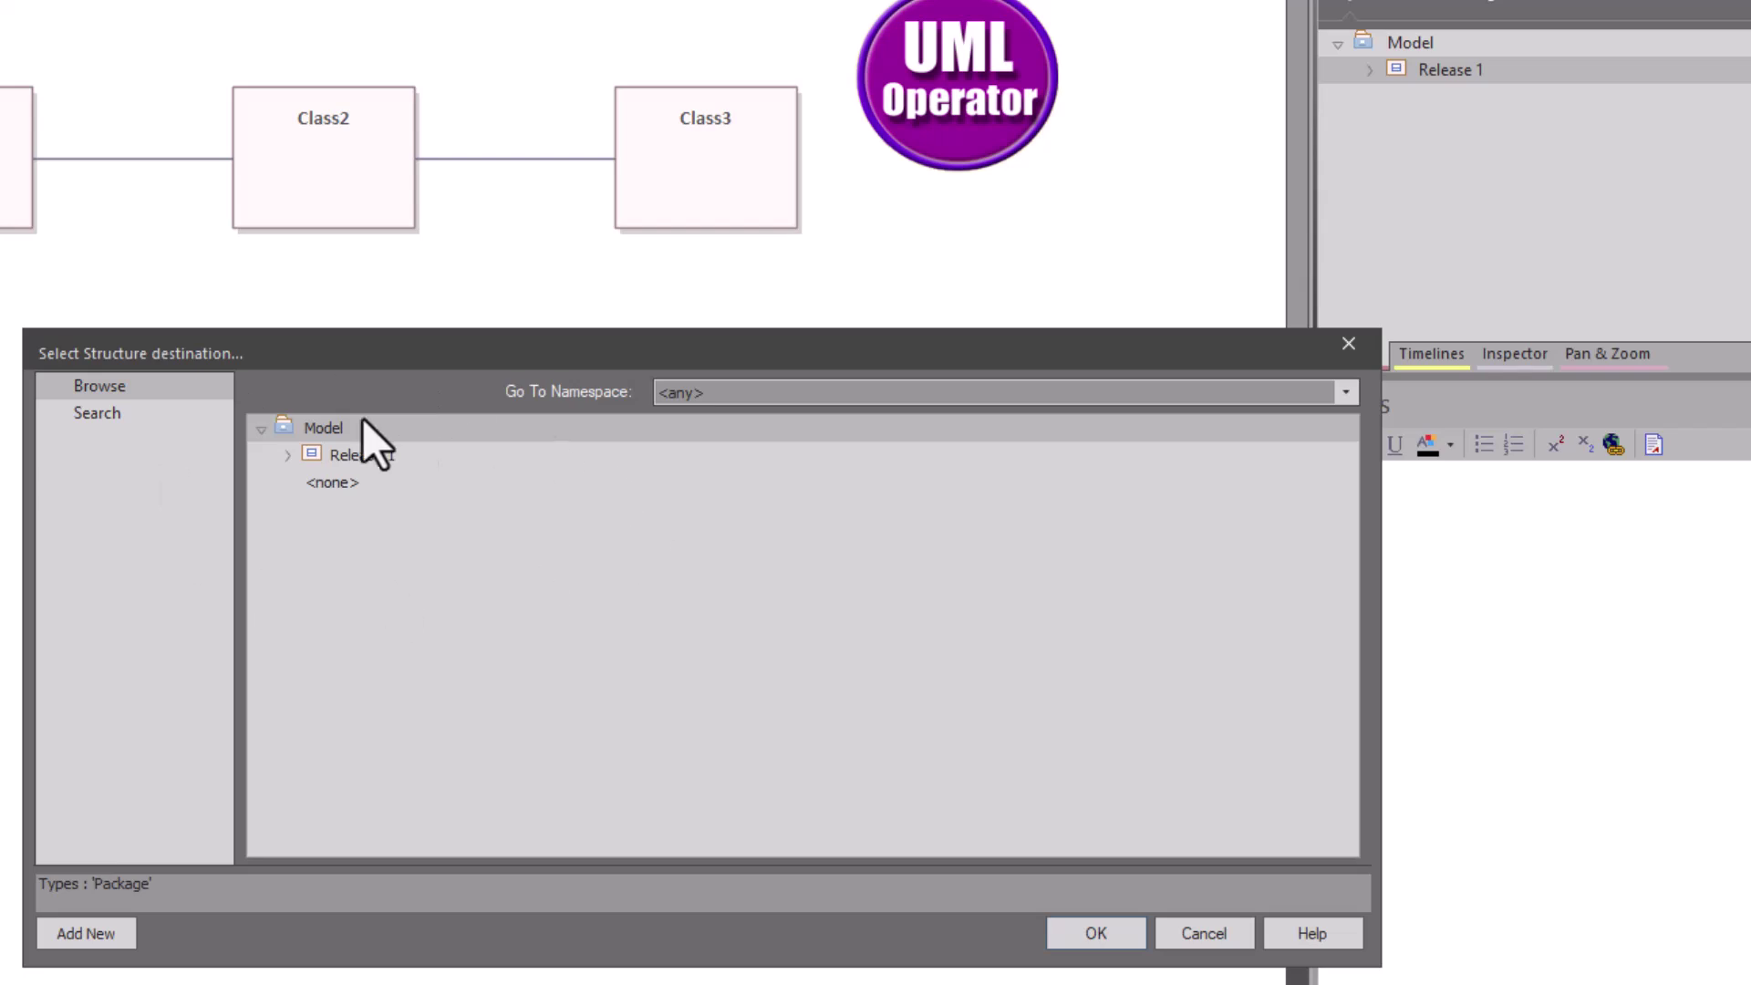
# Step: Choose the Model root as the destination for the cloned structure and confirm
pyautogui.click(318, 451)
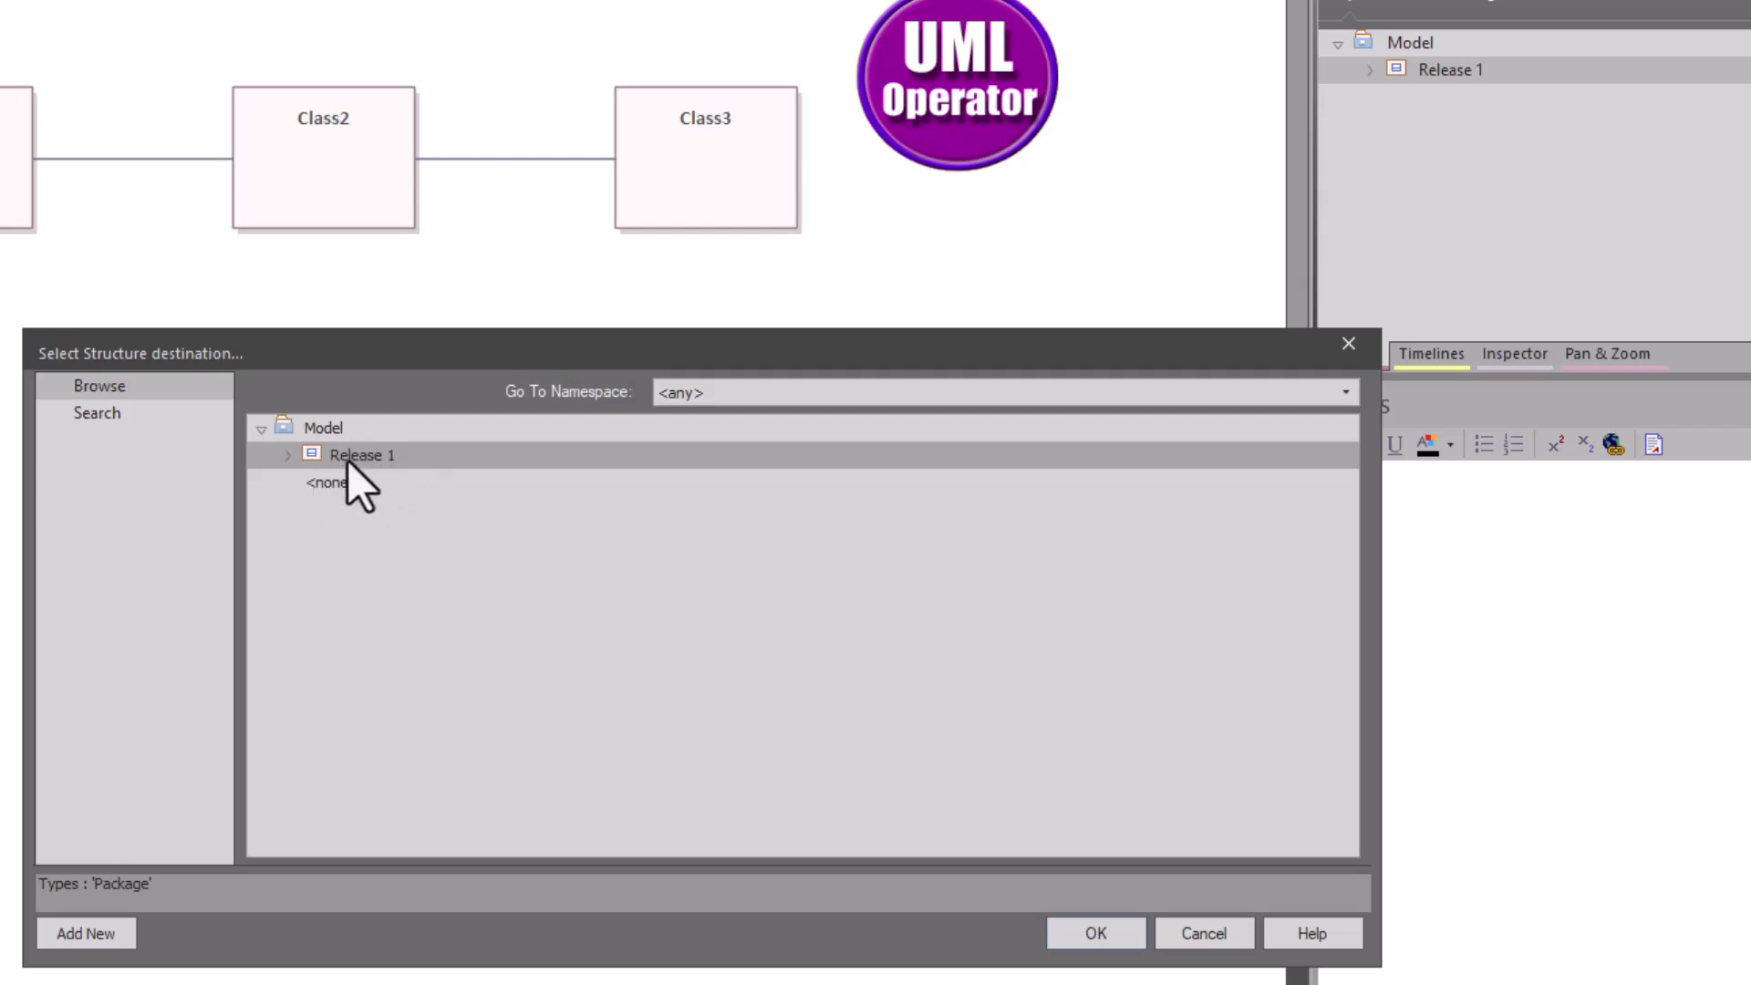
pyautogui.click(321, 426)
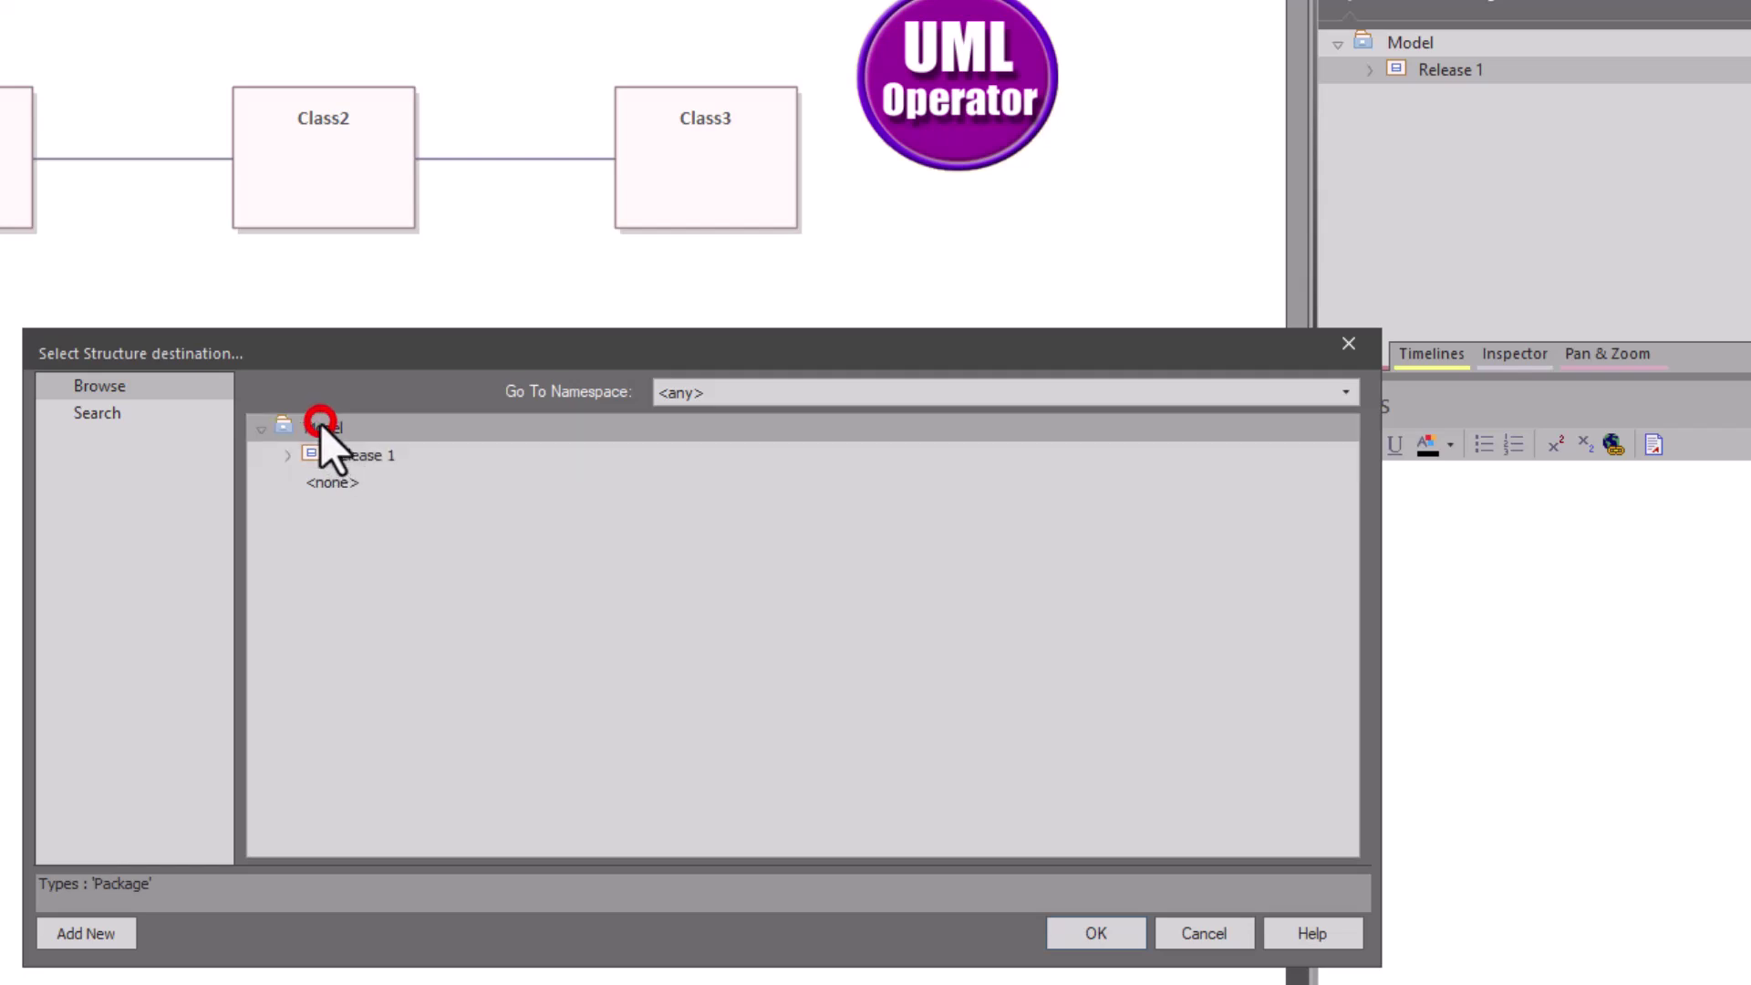
pyautogui.click(1099, 935)
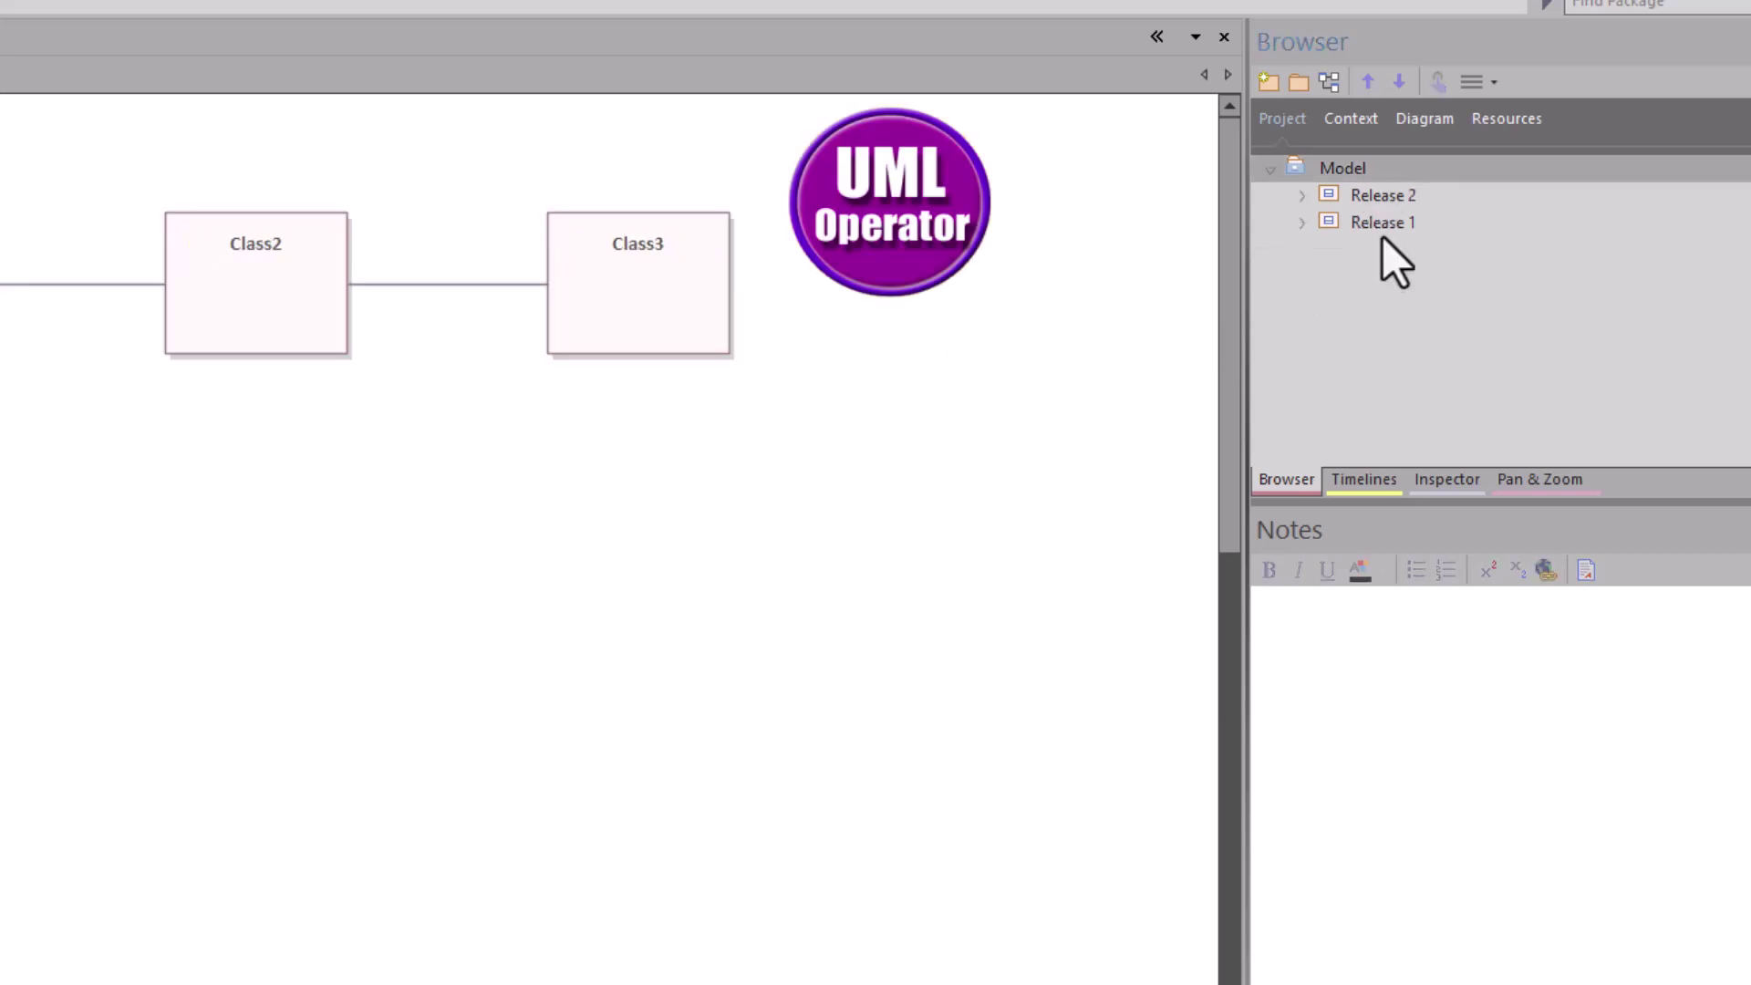
# Step: Expand the Release 2 and Release 1 packages to compare the cloned contents with the original
pyautogui.click(1302, 197)
pyautogui.click(1396, 226)
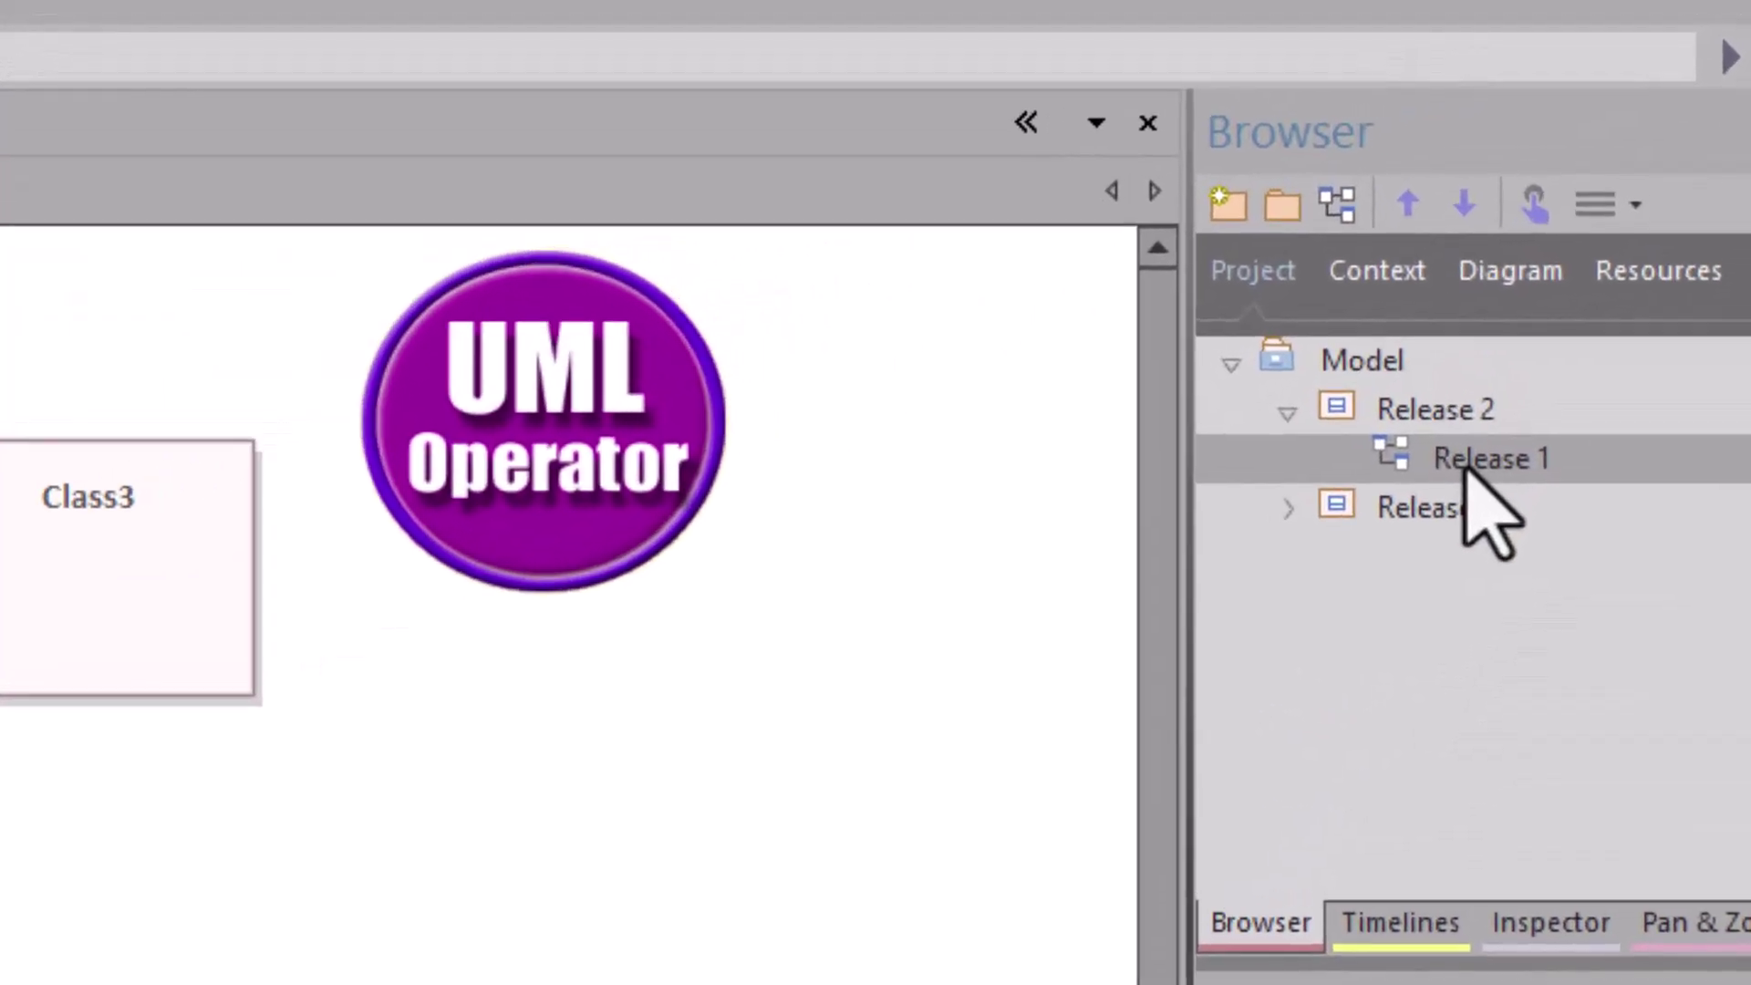
pyautogui.click(1285, 508)
pyautogui.click(1487, 607)
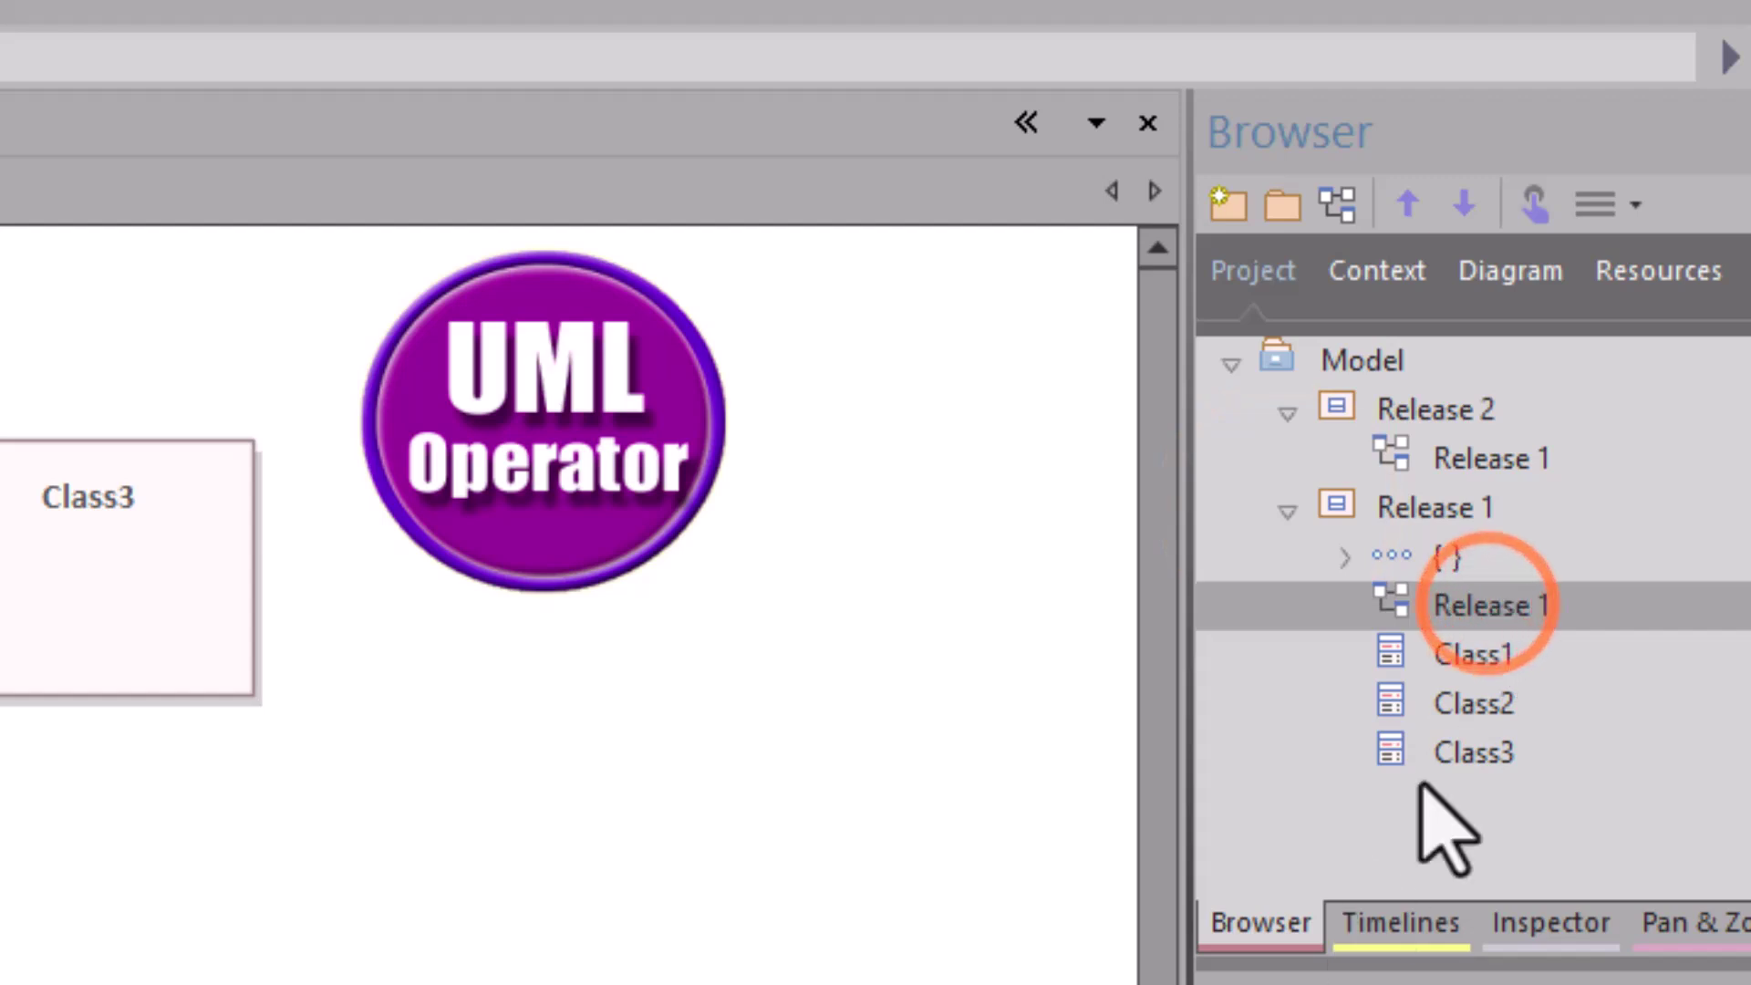
# Step: Rename the cloned diagram in the Release 2 package as Release 2
pyautogui.click(1472, 460)
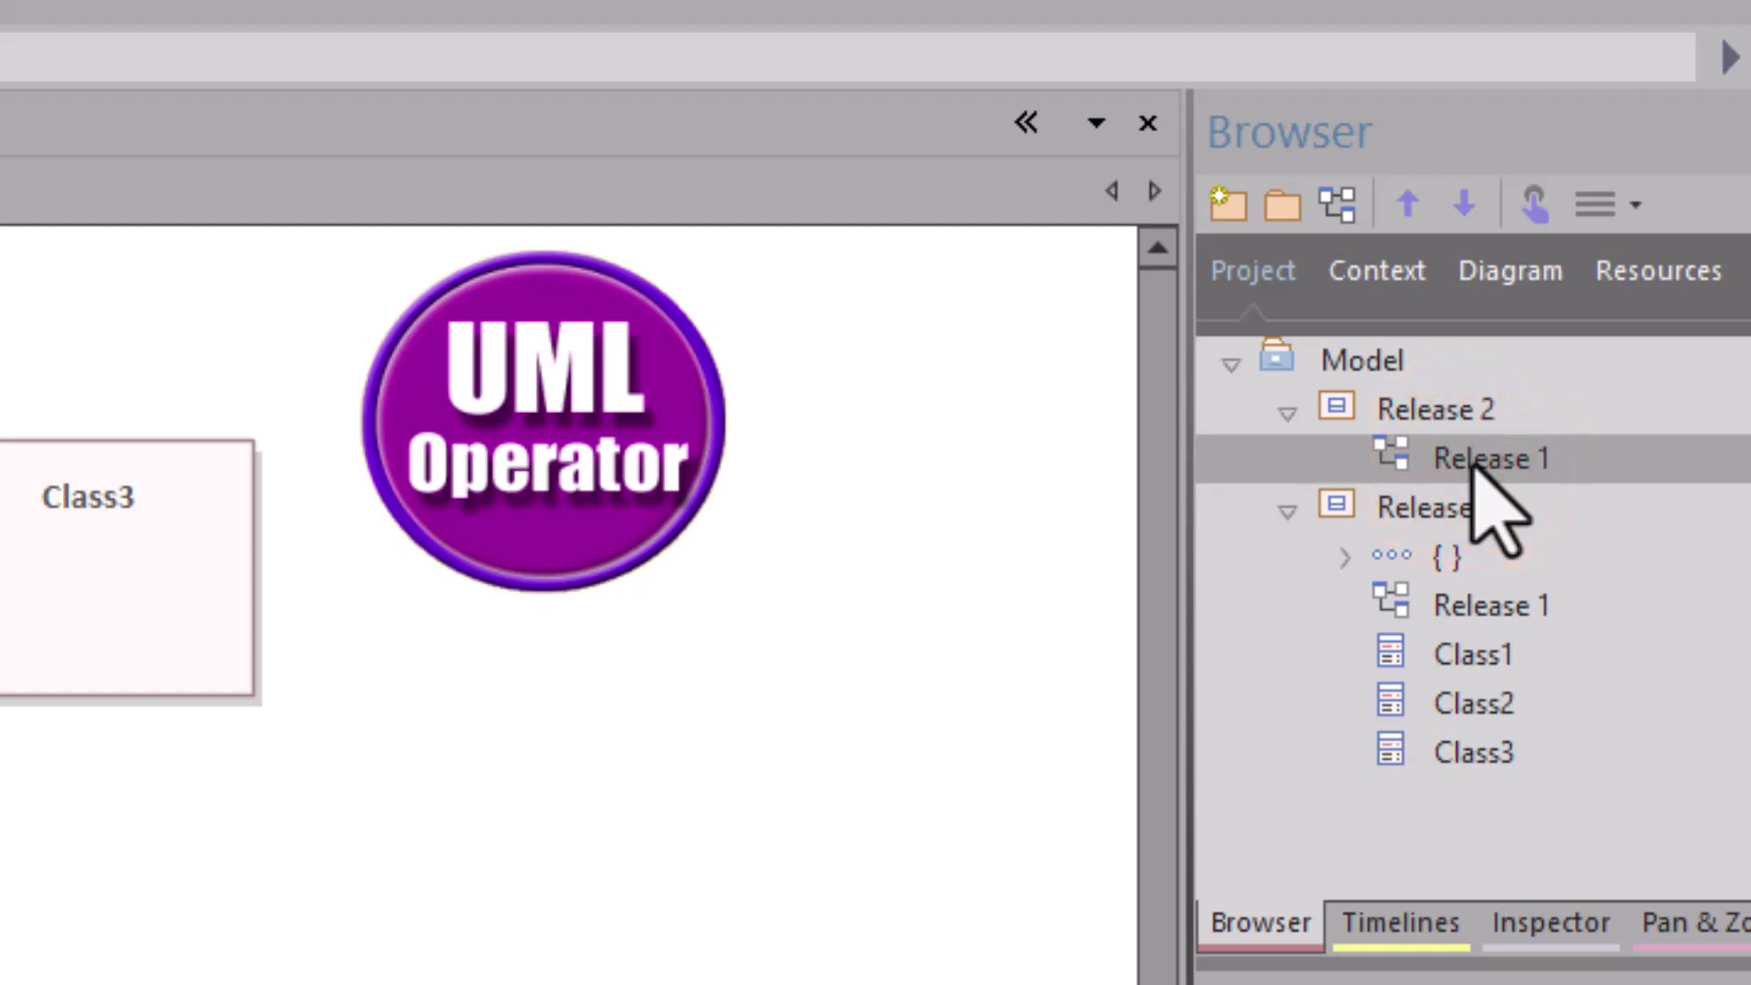
pyautogui.press('F2')
pyautogui.press('BackSpace')
pyautogui.write('3')
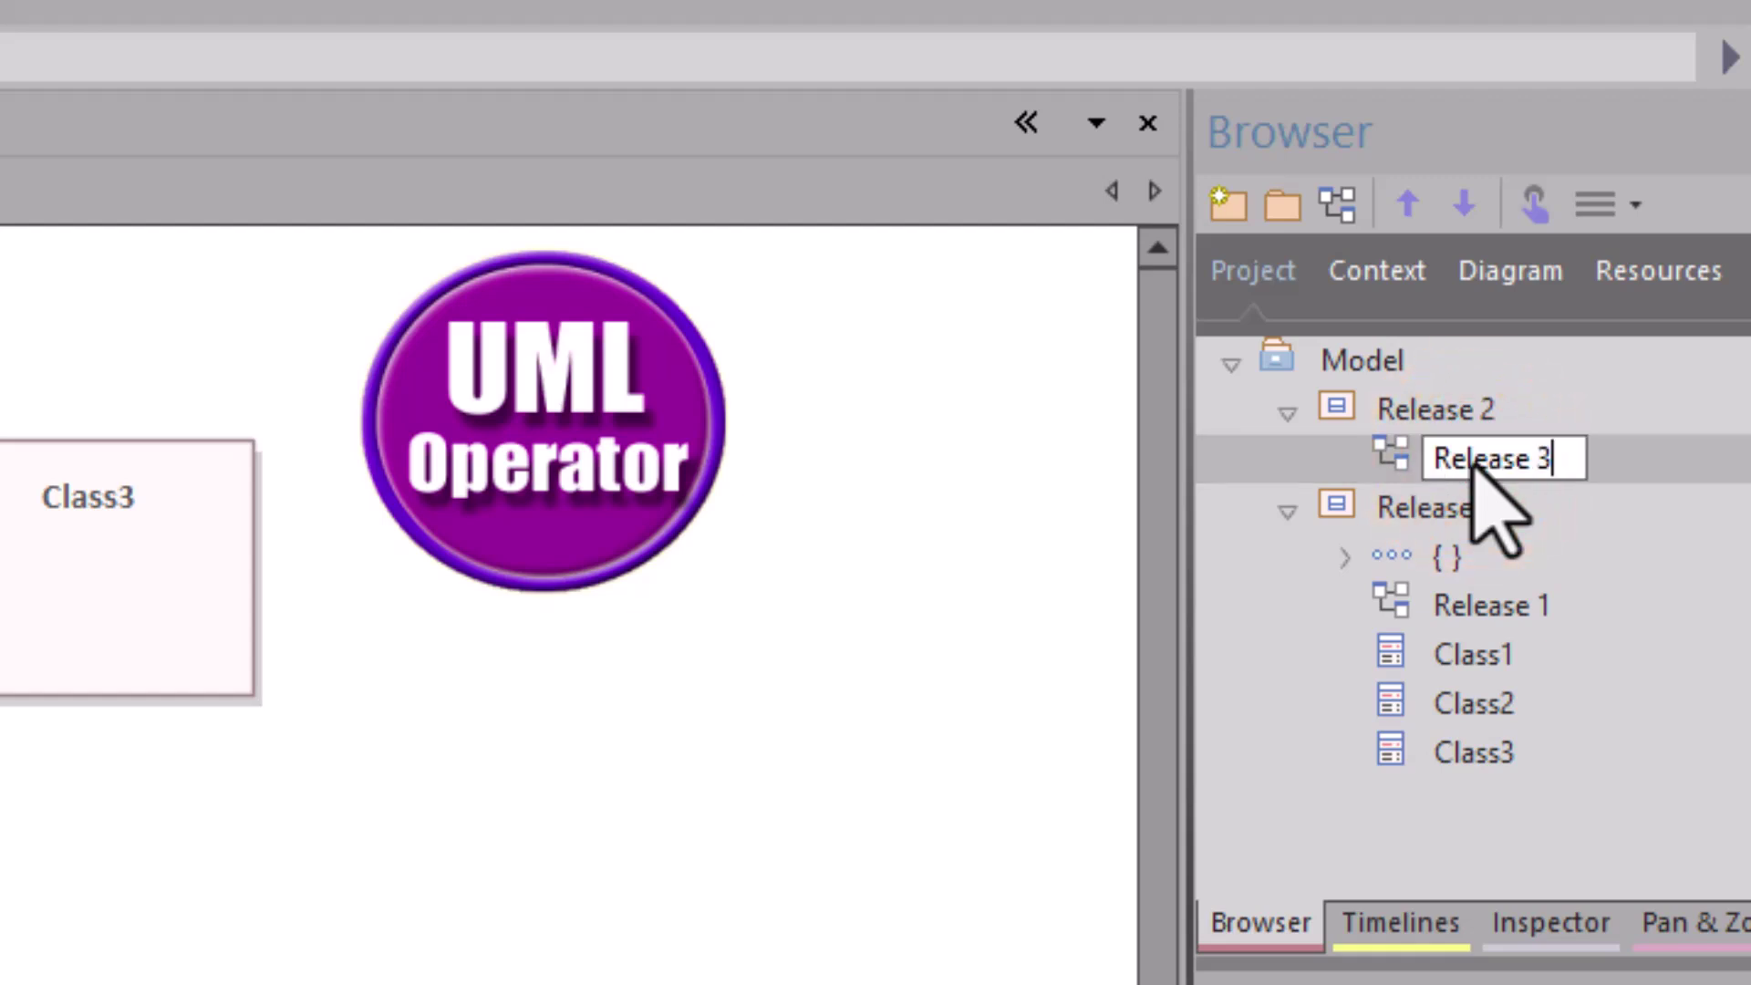
pyautogui.press('BackSpace')
pyautogui.write('2')
pyautogui.press('Return')
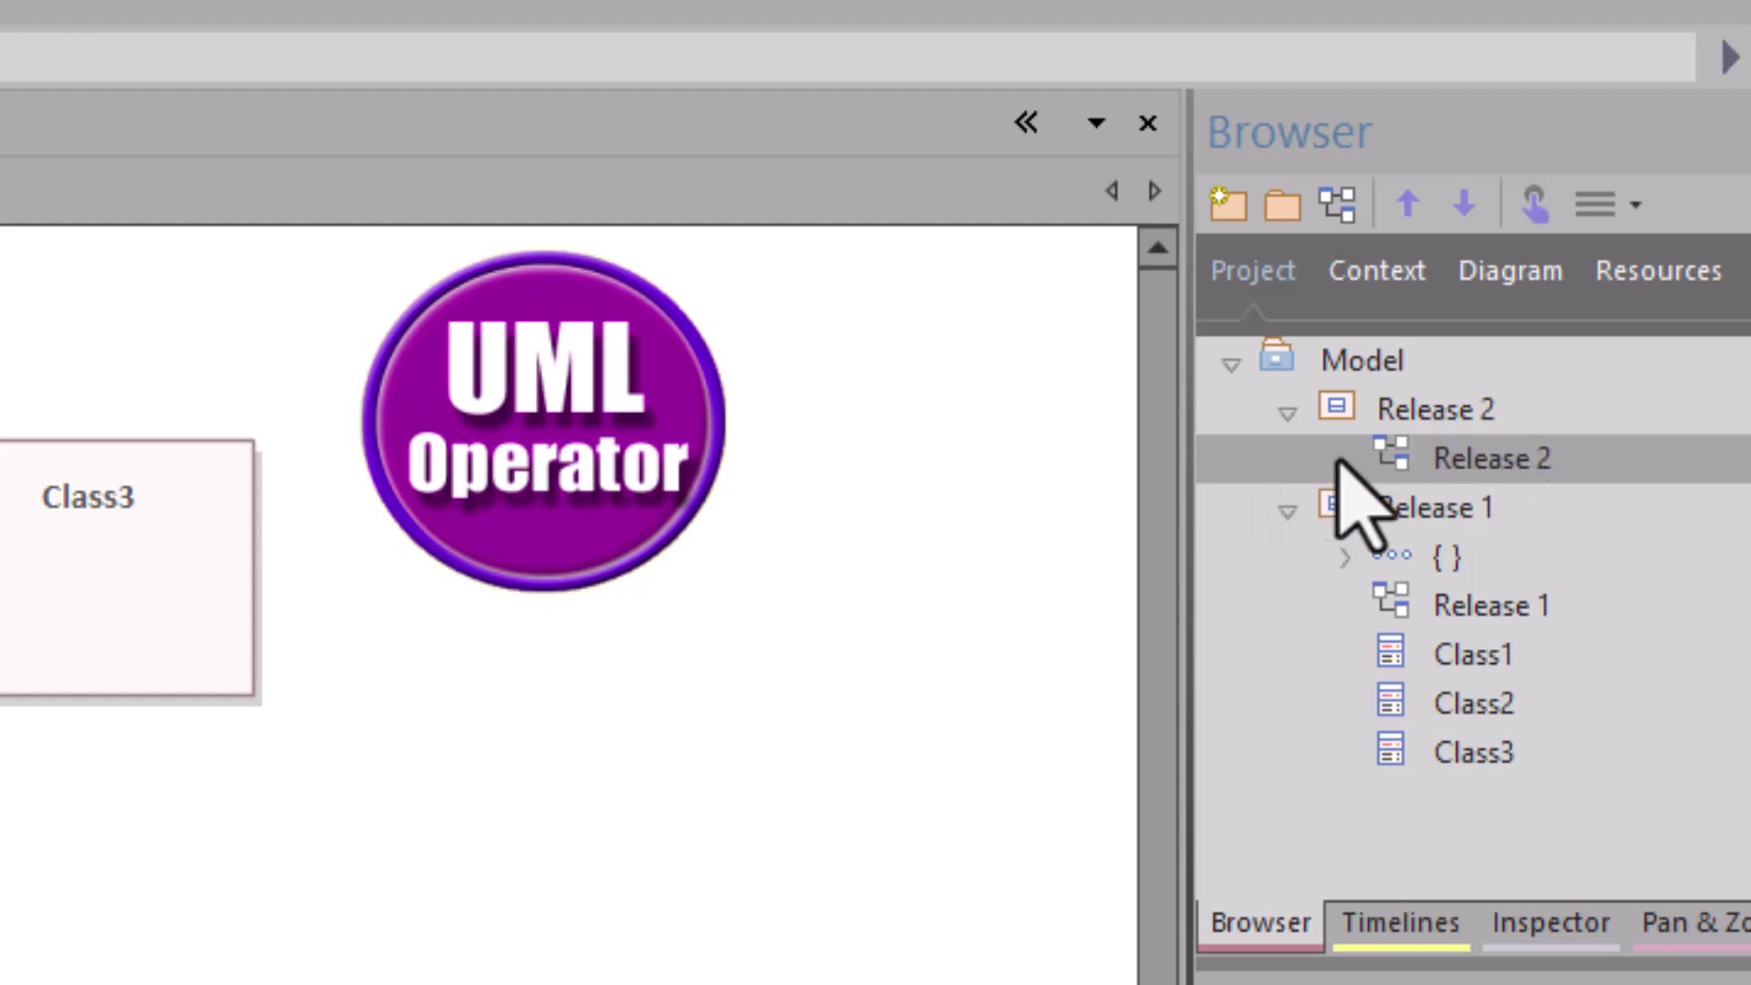
# Step: Open the Release 2 diagram and compare its classes with the contents of the Release 1 and Release 2 packages
pyautogui.click(1406, 455)
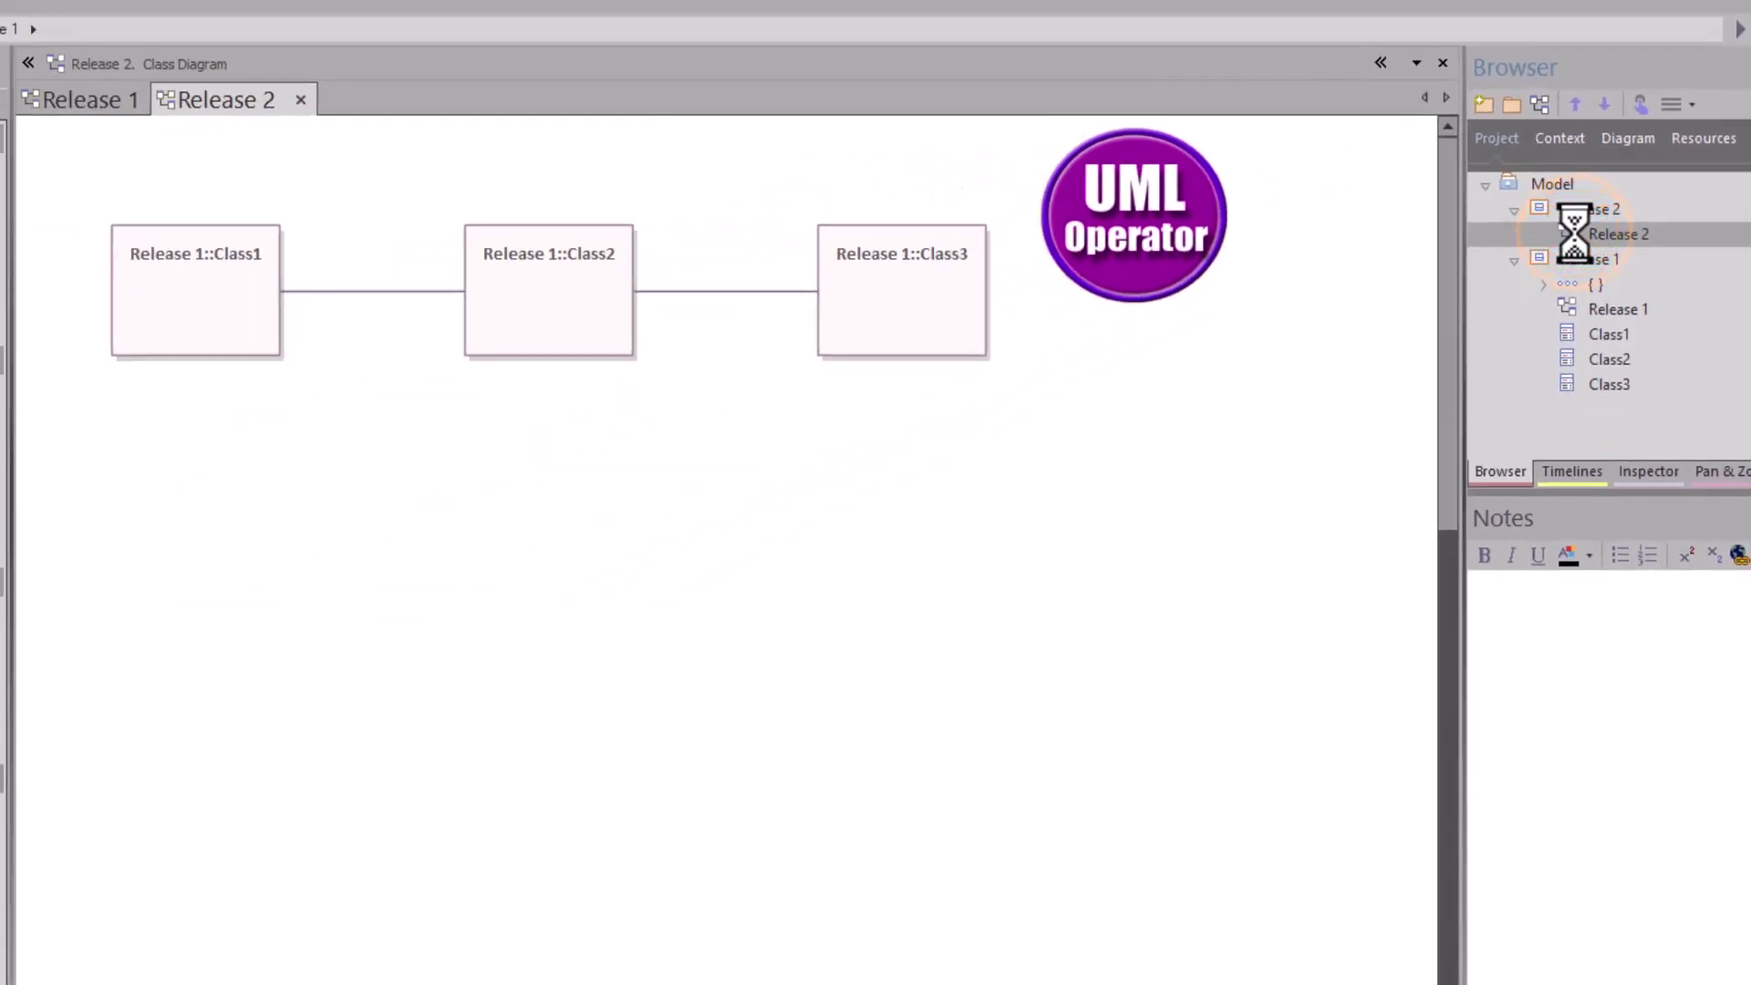
pyautogui.click(433, 434)
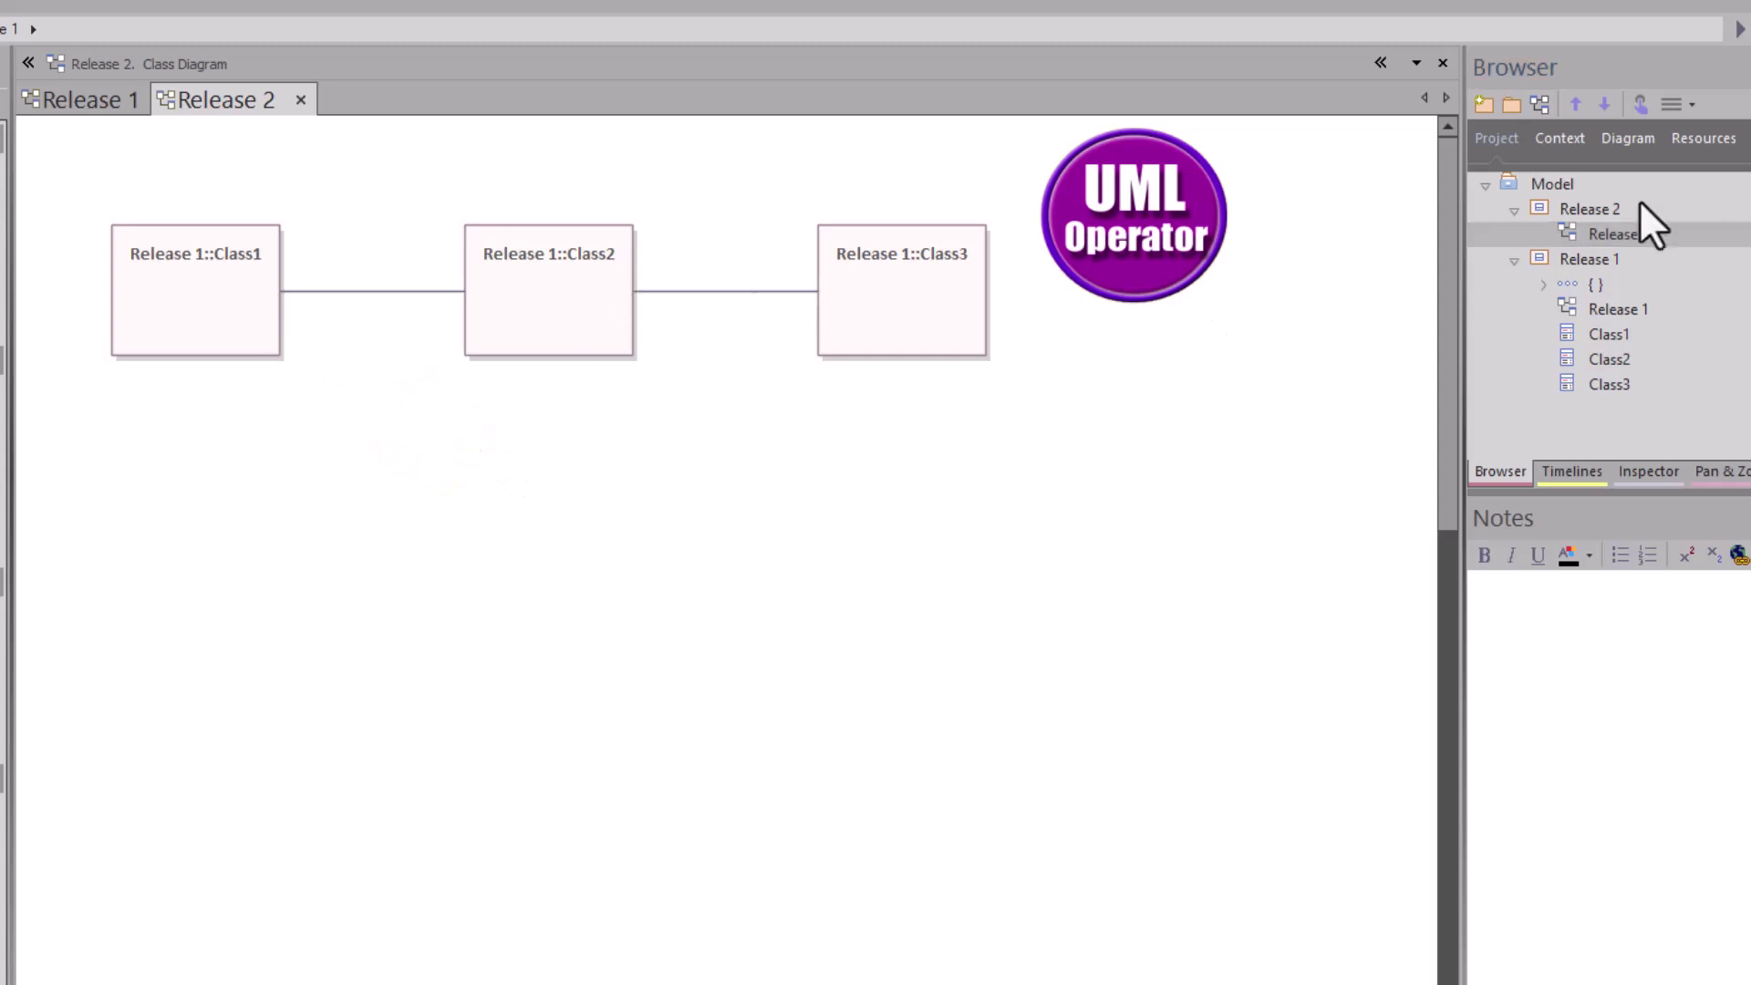
pyautogui.click(1588, 212)
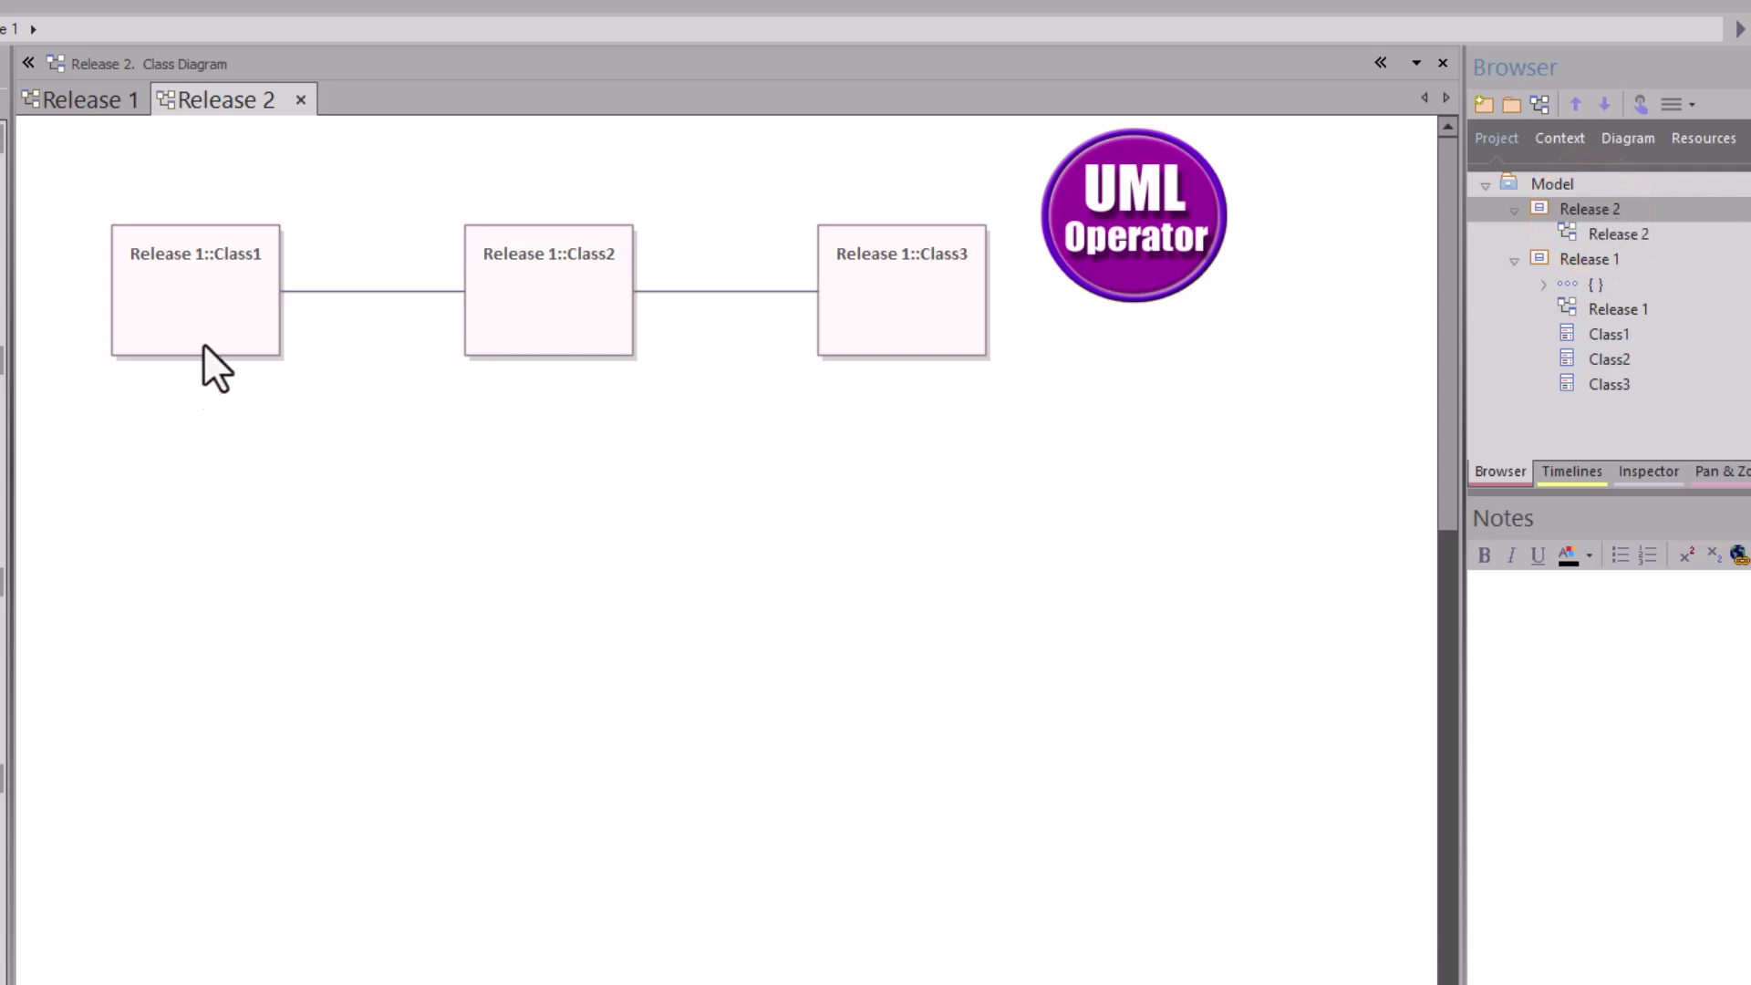
pyautogui.click(1587, 259)
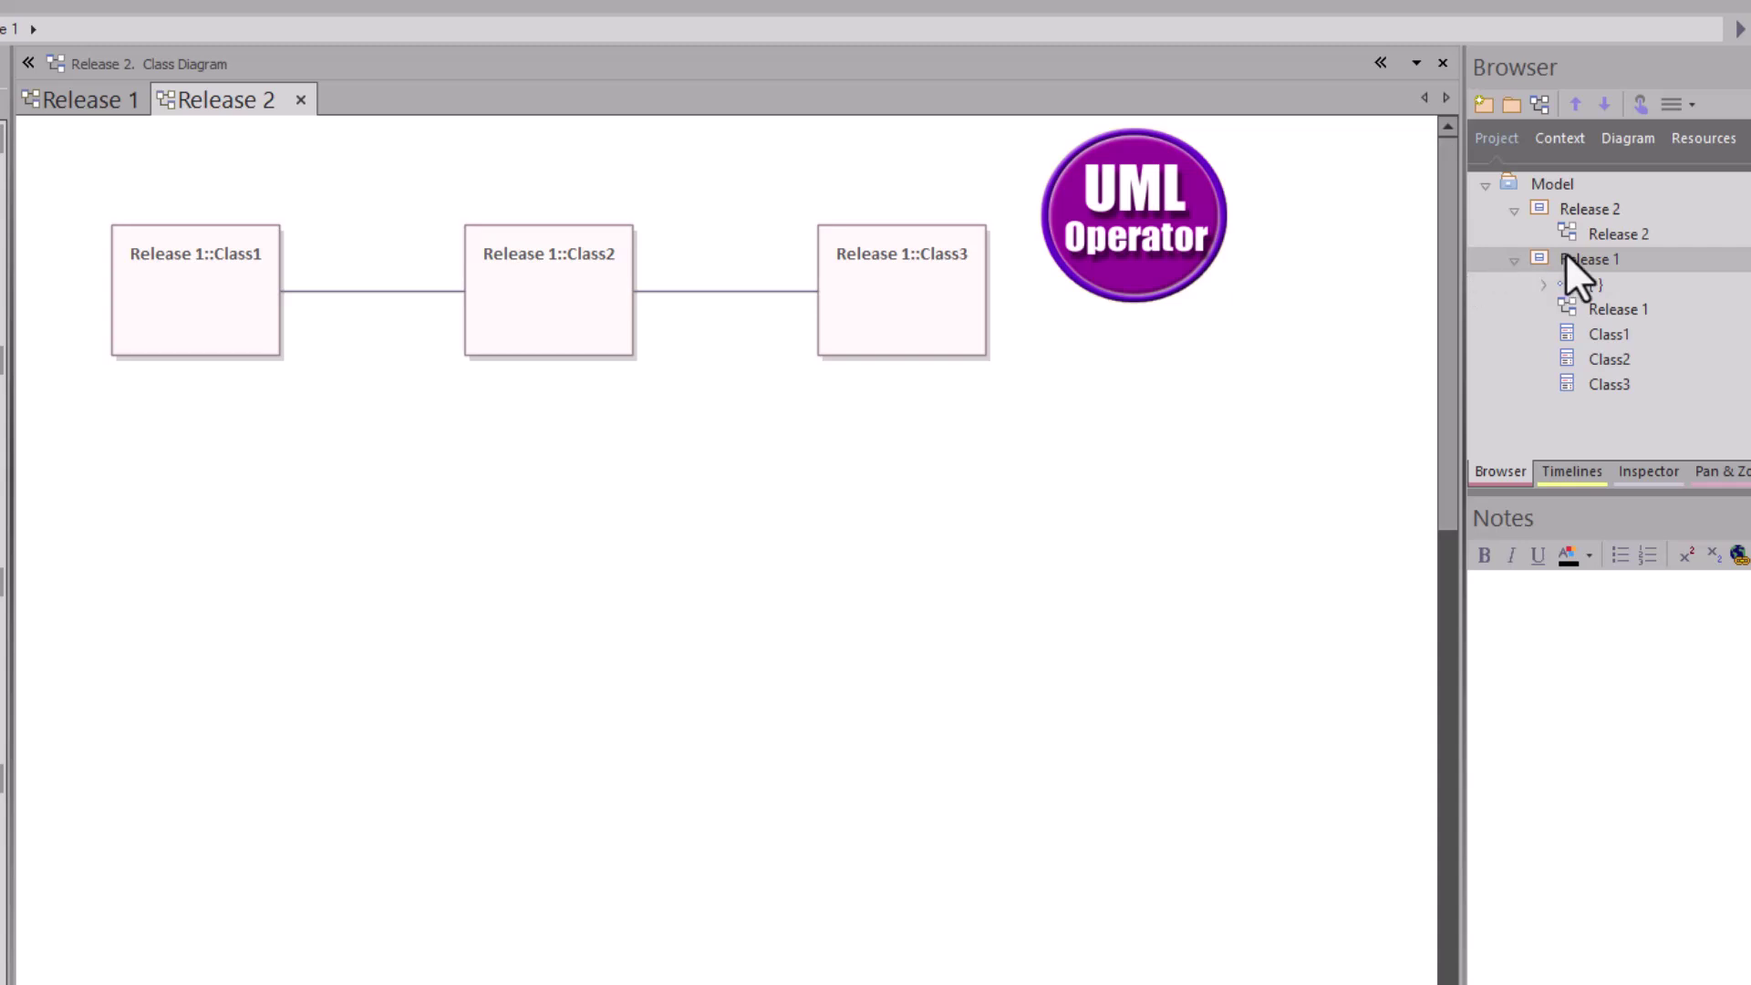
pyautogui.click(1579, 211)
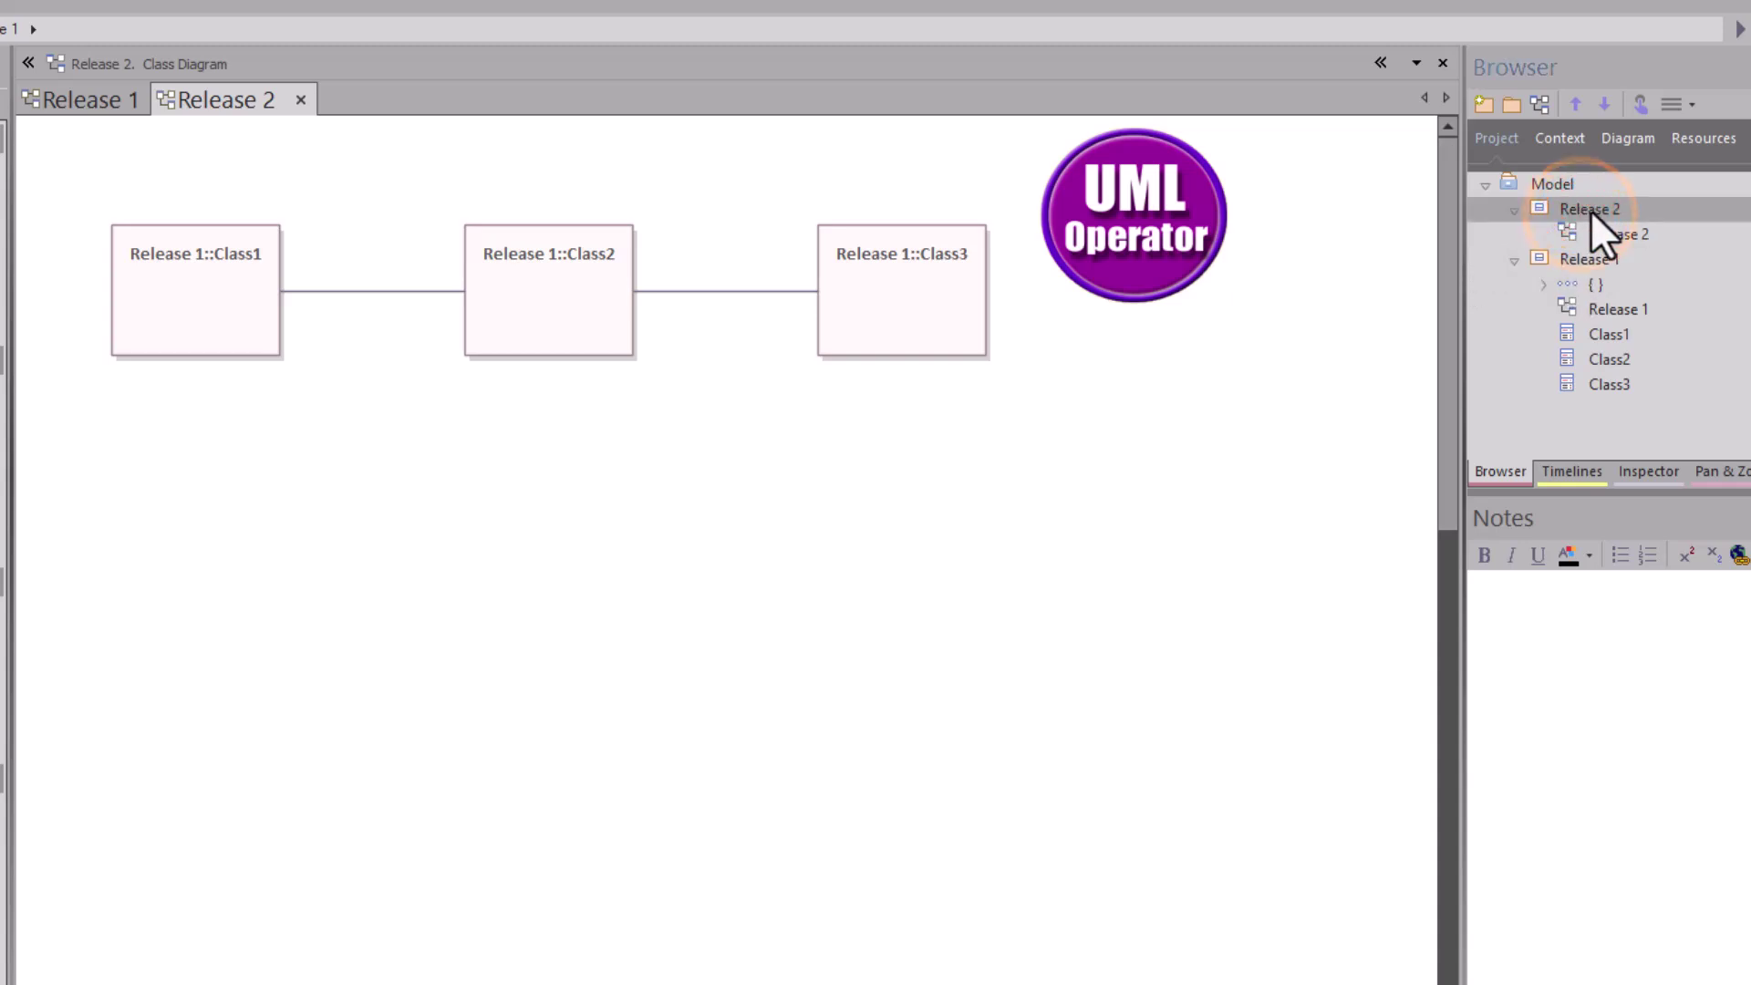
pyautogui.click(1607, 235)
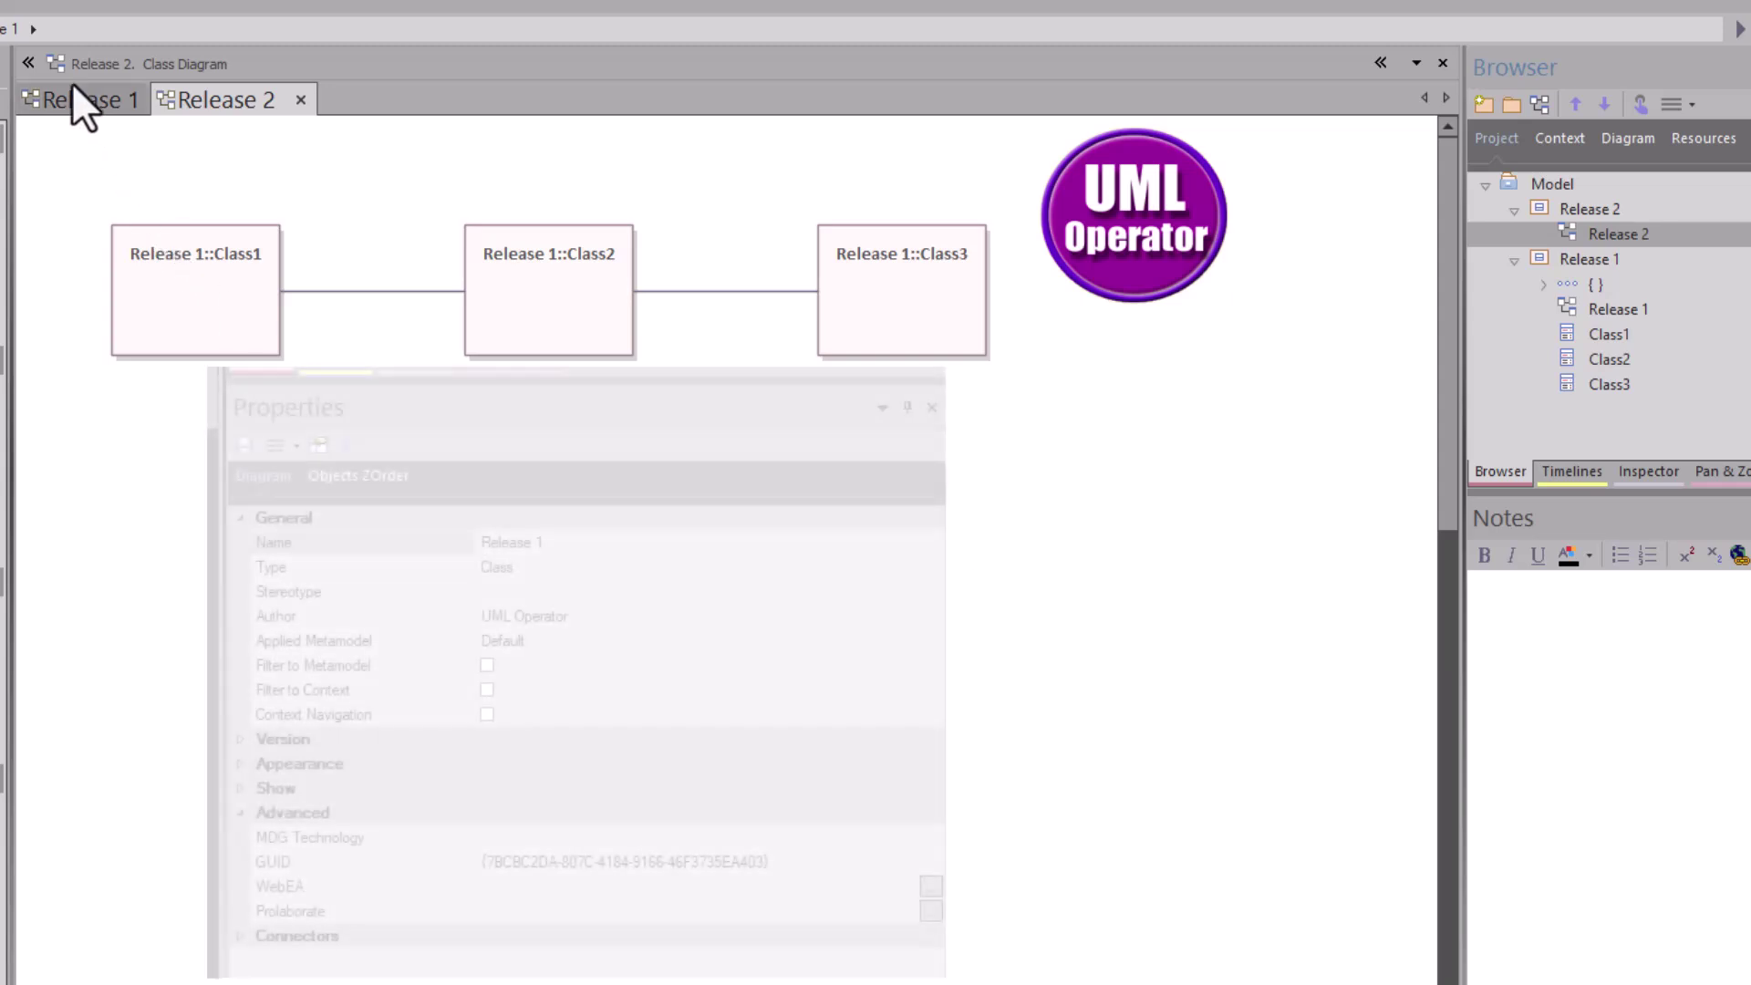
# Step: View the Release 1 diagram and return to the Release 2 diagram to compare their class names
pyautogui.click(61, 88)
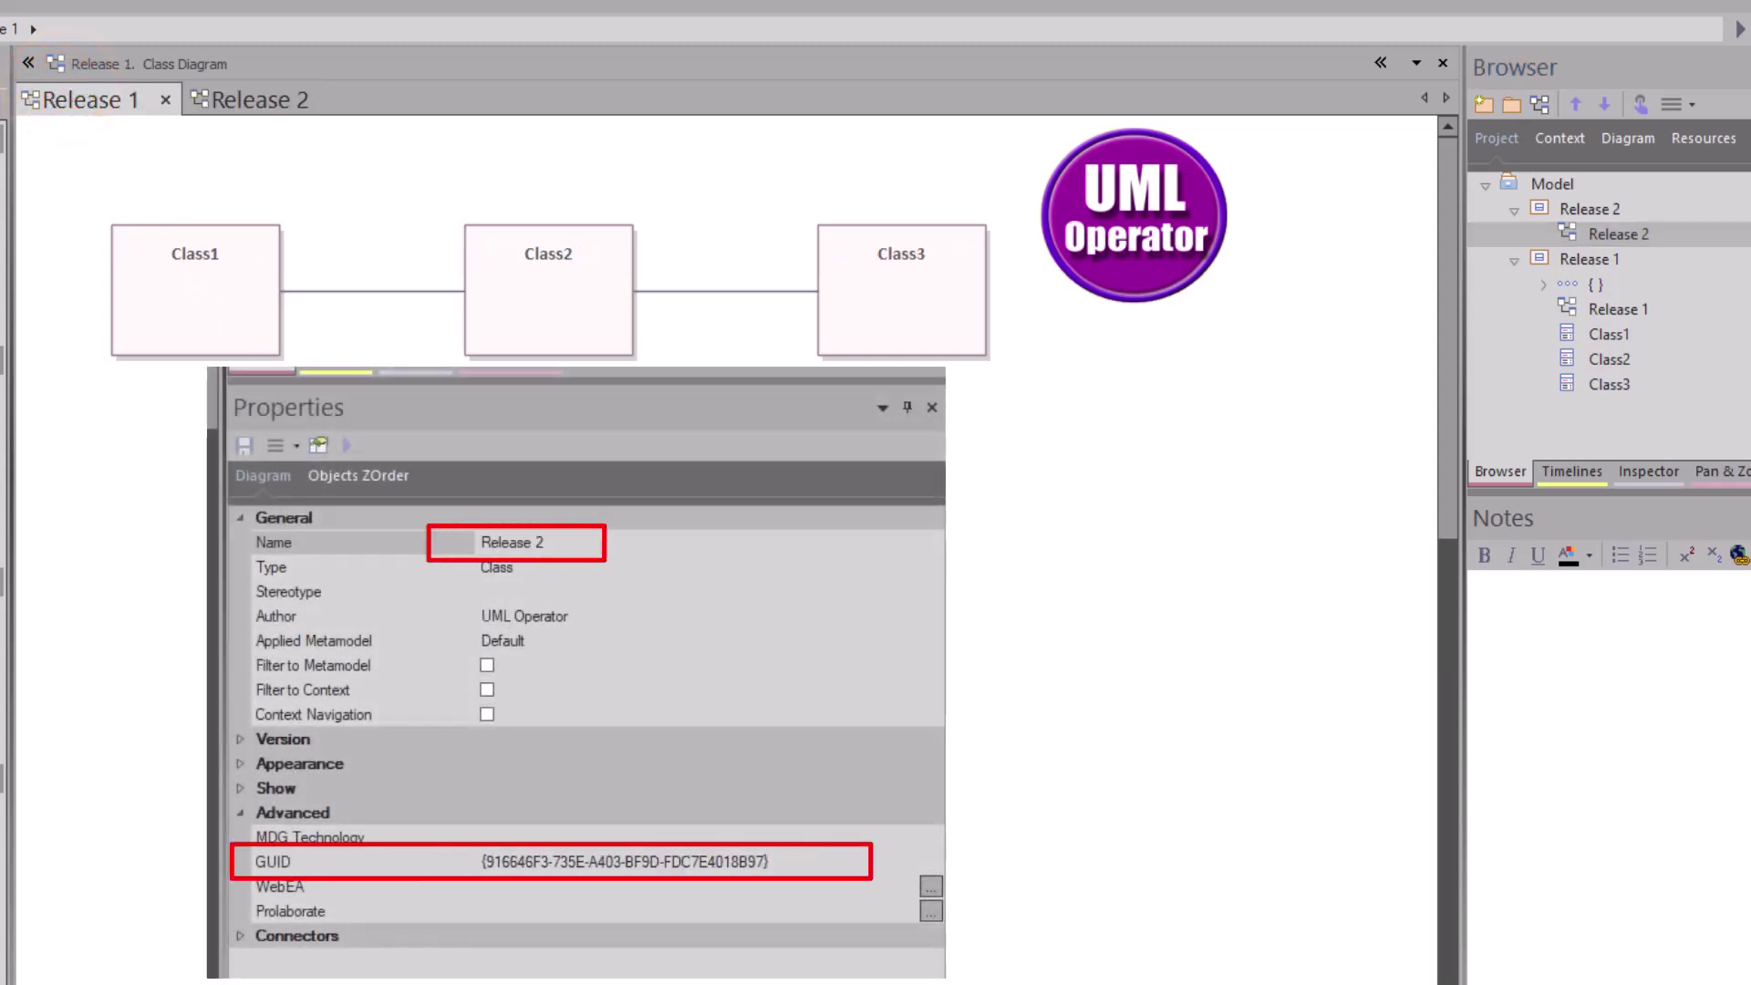
pyautogui.click(262, 102)
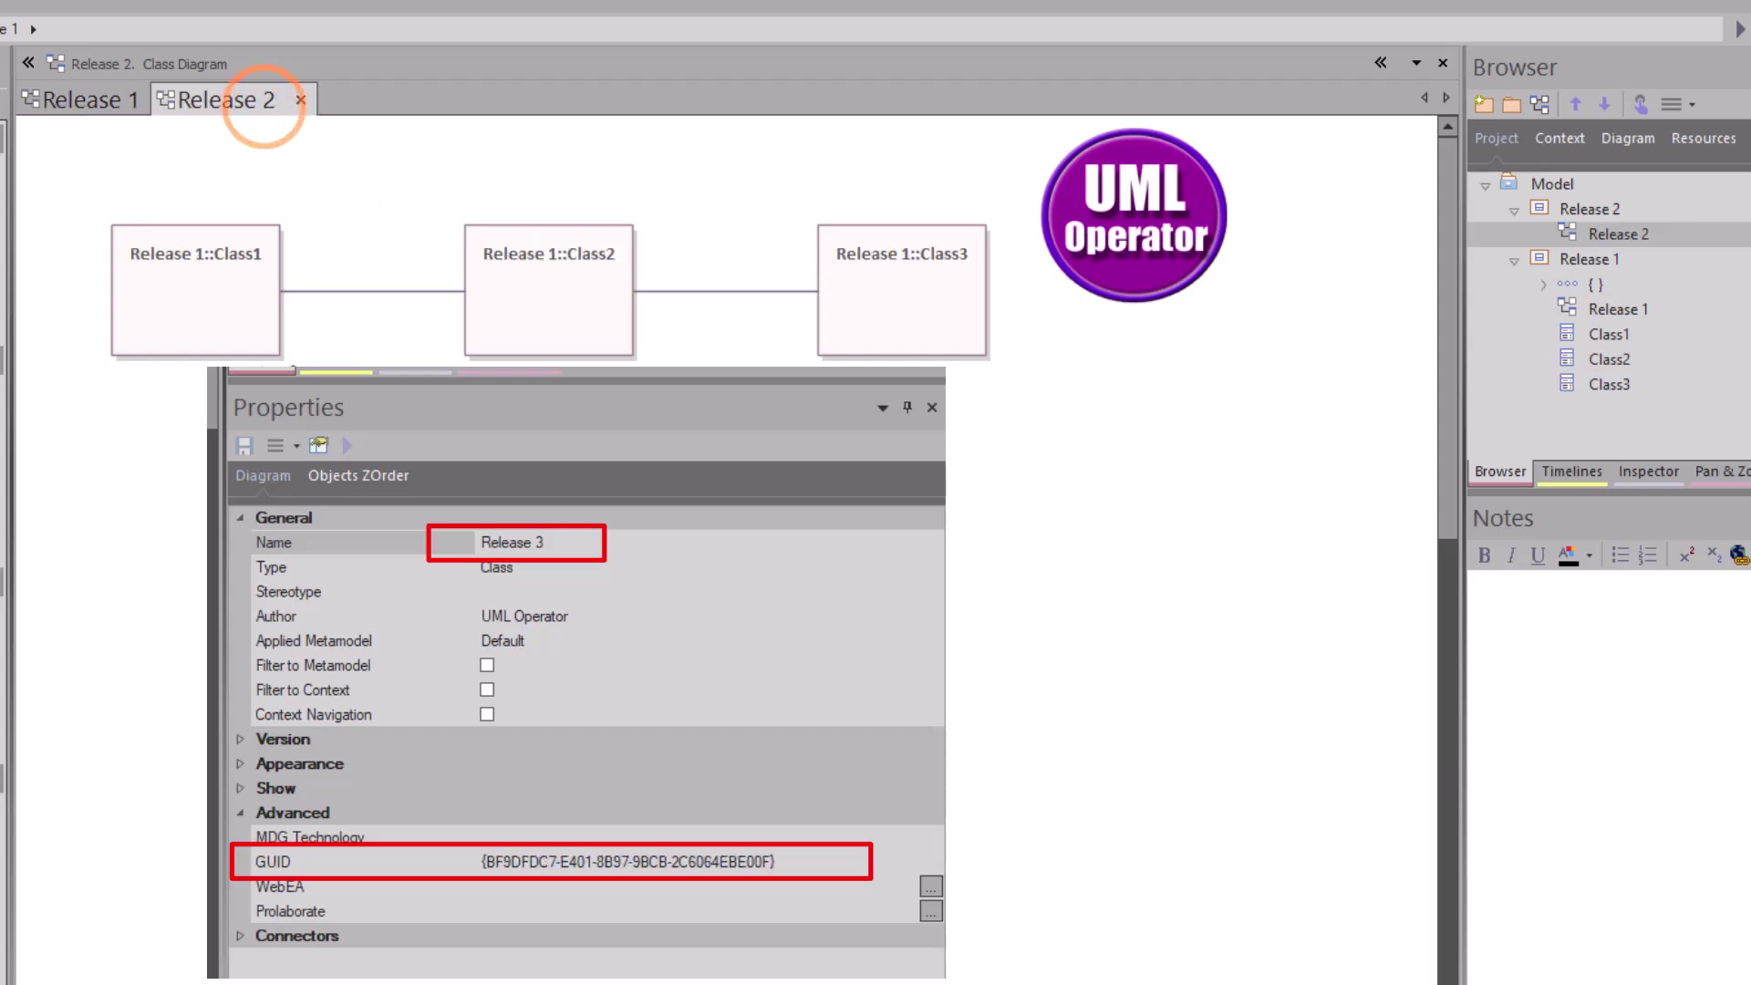
# Step: Turn off Show Namespace for the Release 2 diagram and compare its class names with the Release 1 diagram
pyautogui.click(396, 457)
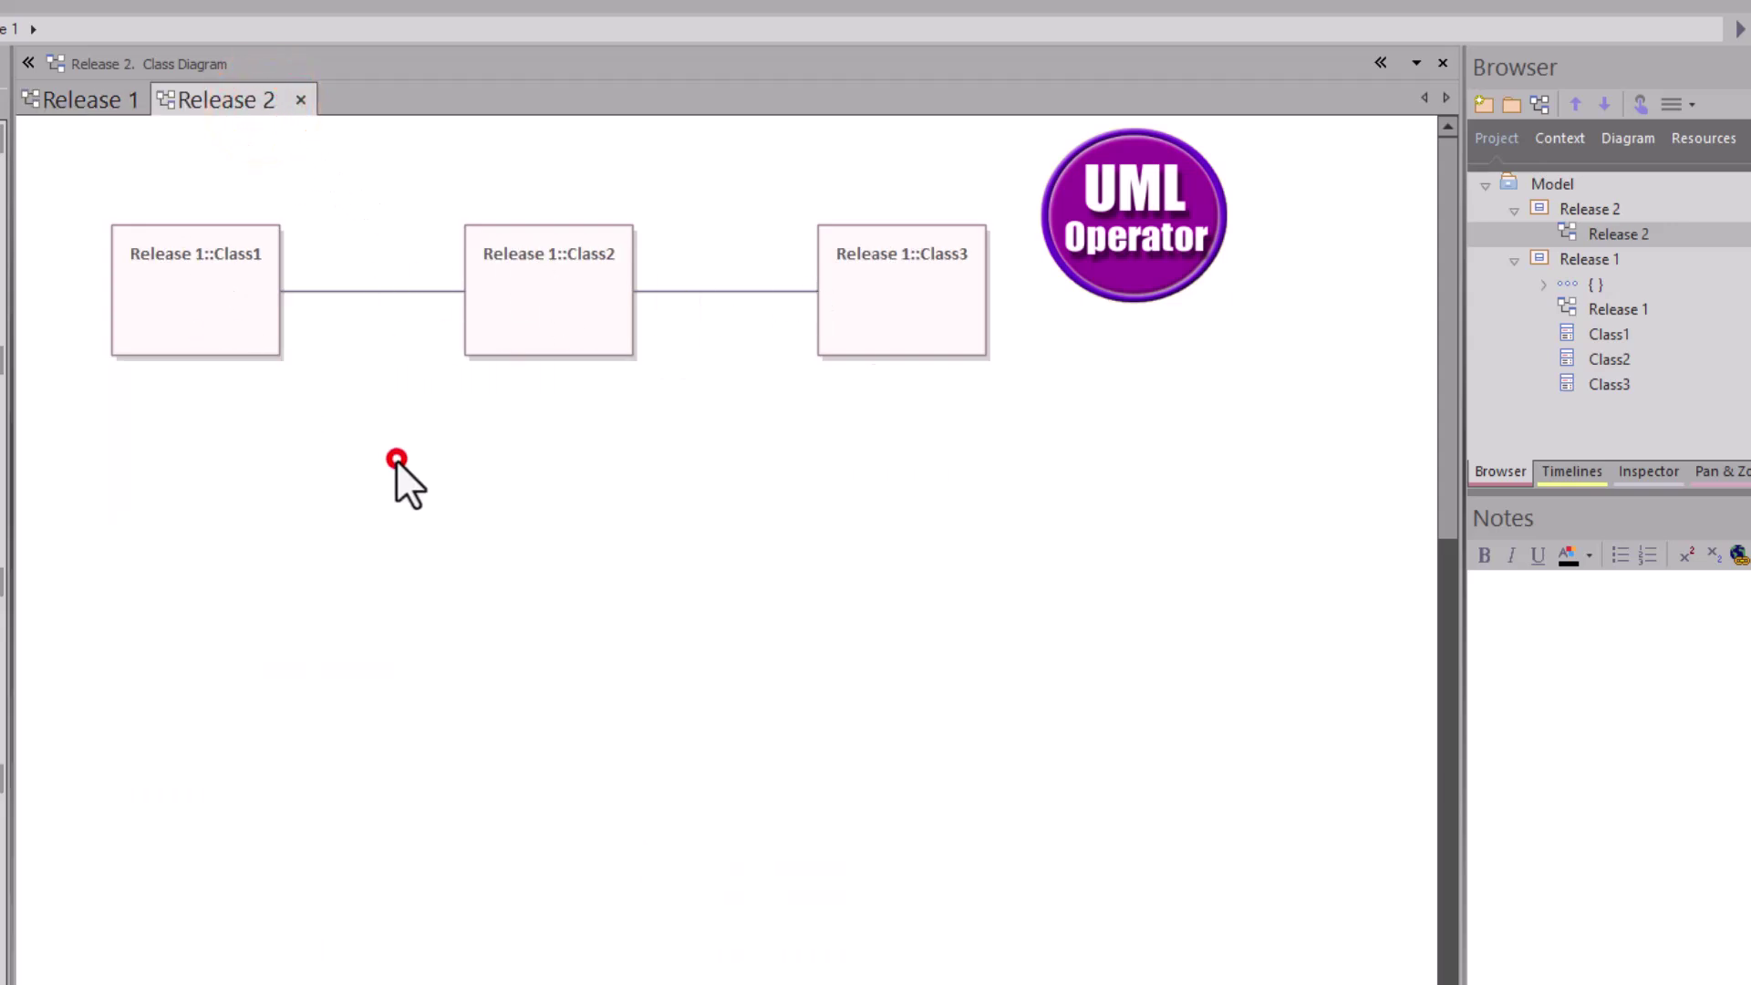
pyautogui.doubleClick(396, 458)
pyautogui.click(721, 458)
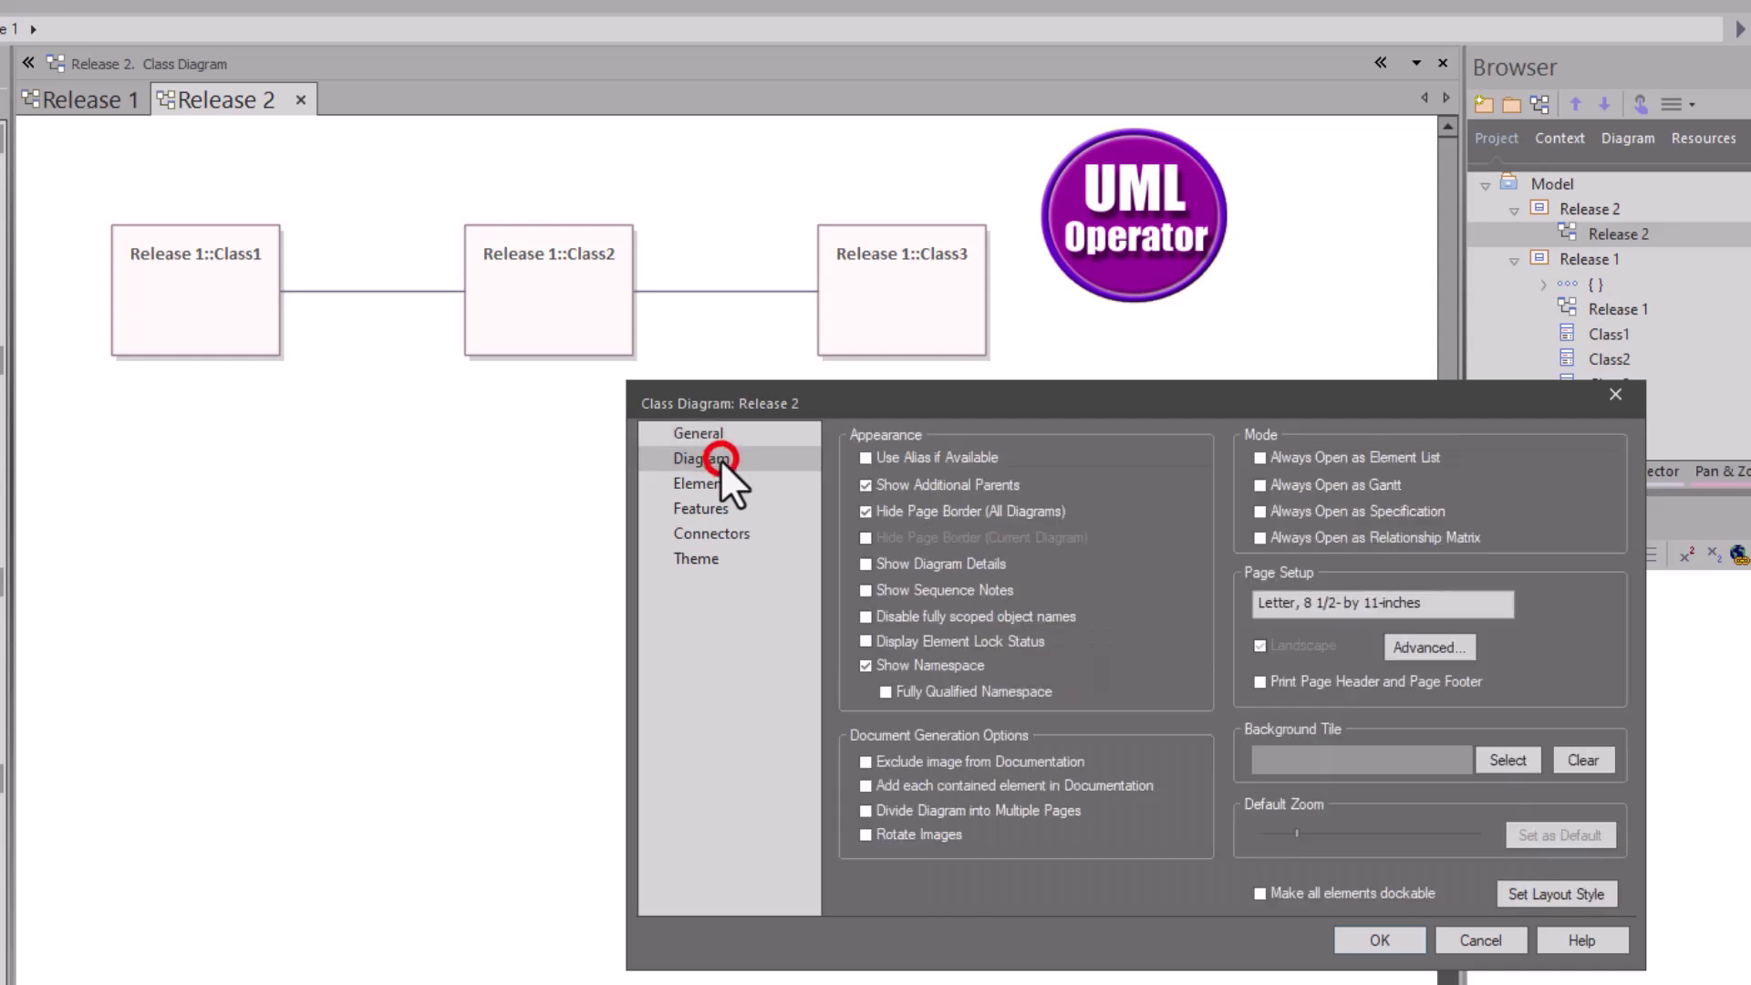
pyautogui.click(890, 665)
pyautogui.click(1378, 940)
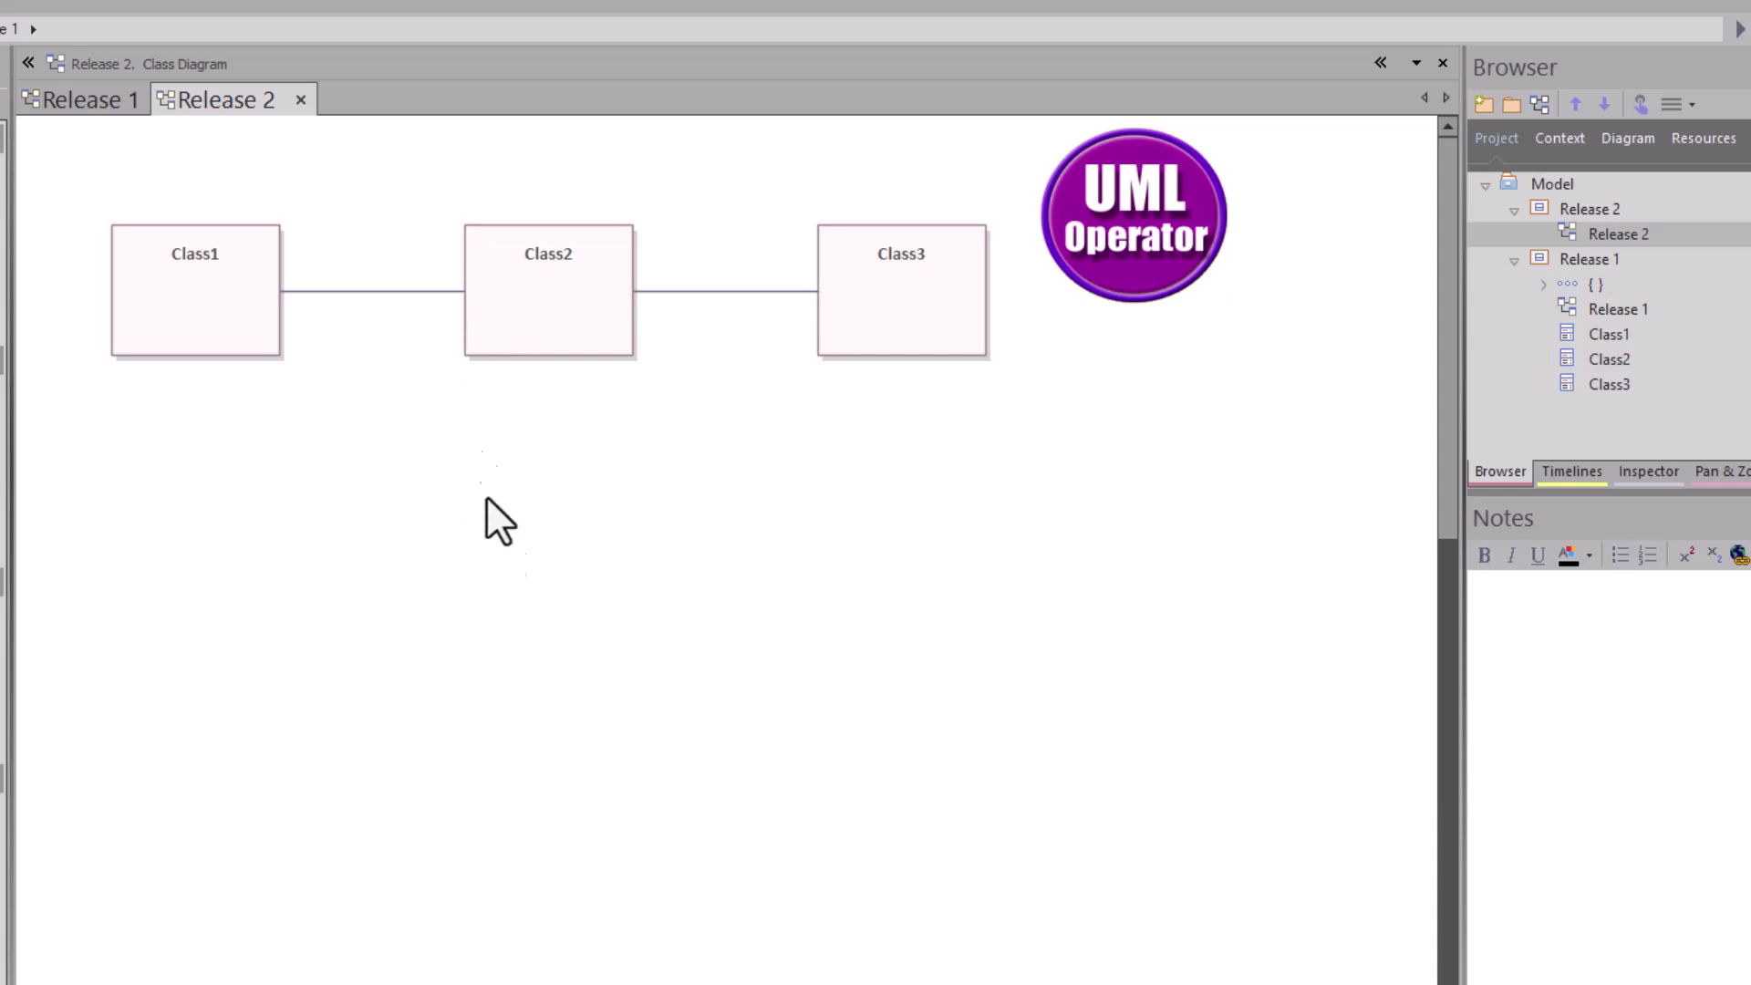
pyautogui.click(68, 100)
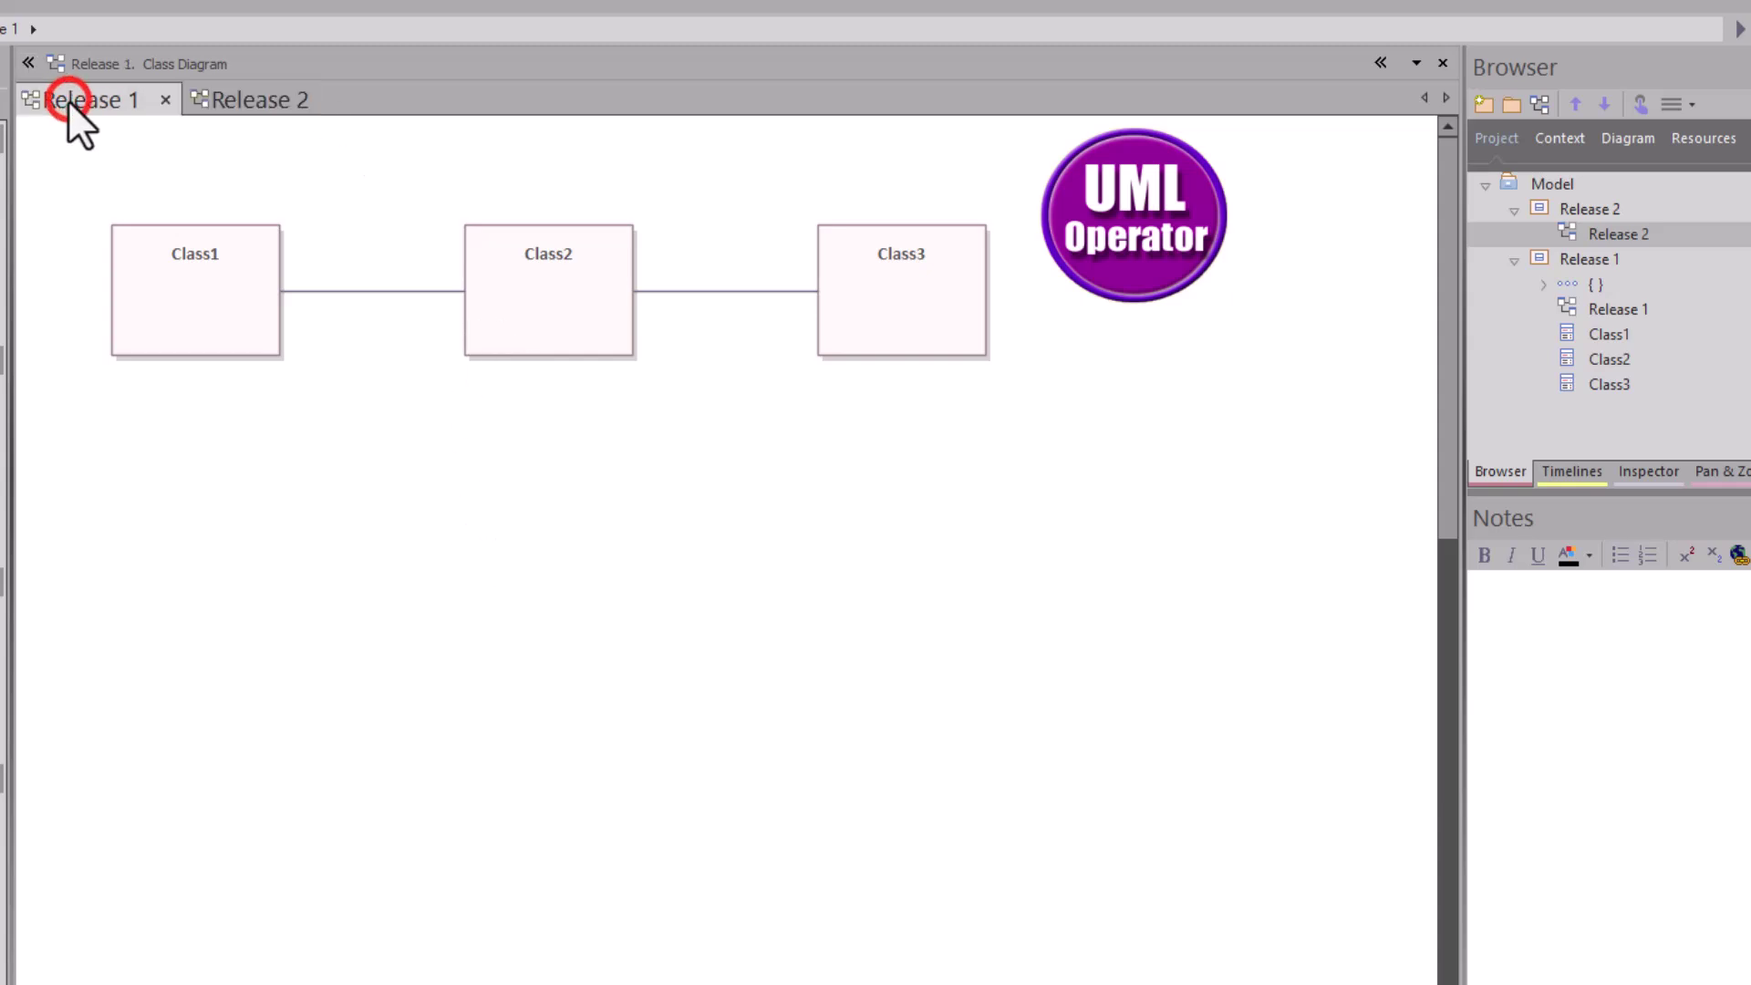
pyautogui.click(239, 103)
# Step: Turn Show Namespace back on in the Release 2 diagram's properties
pyautogui.doubleClick(407, 436)
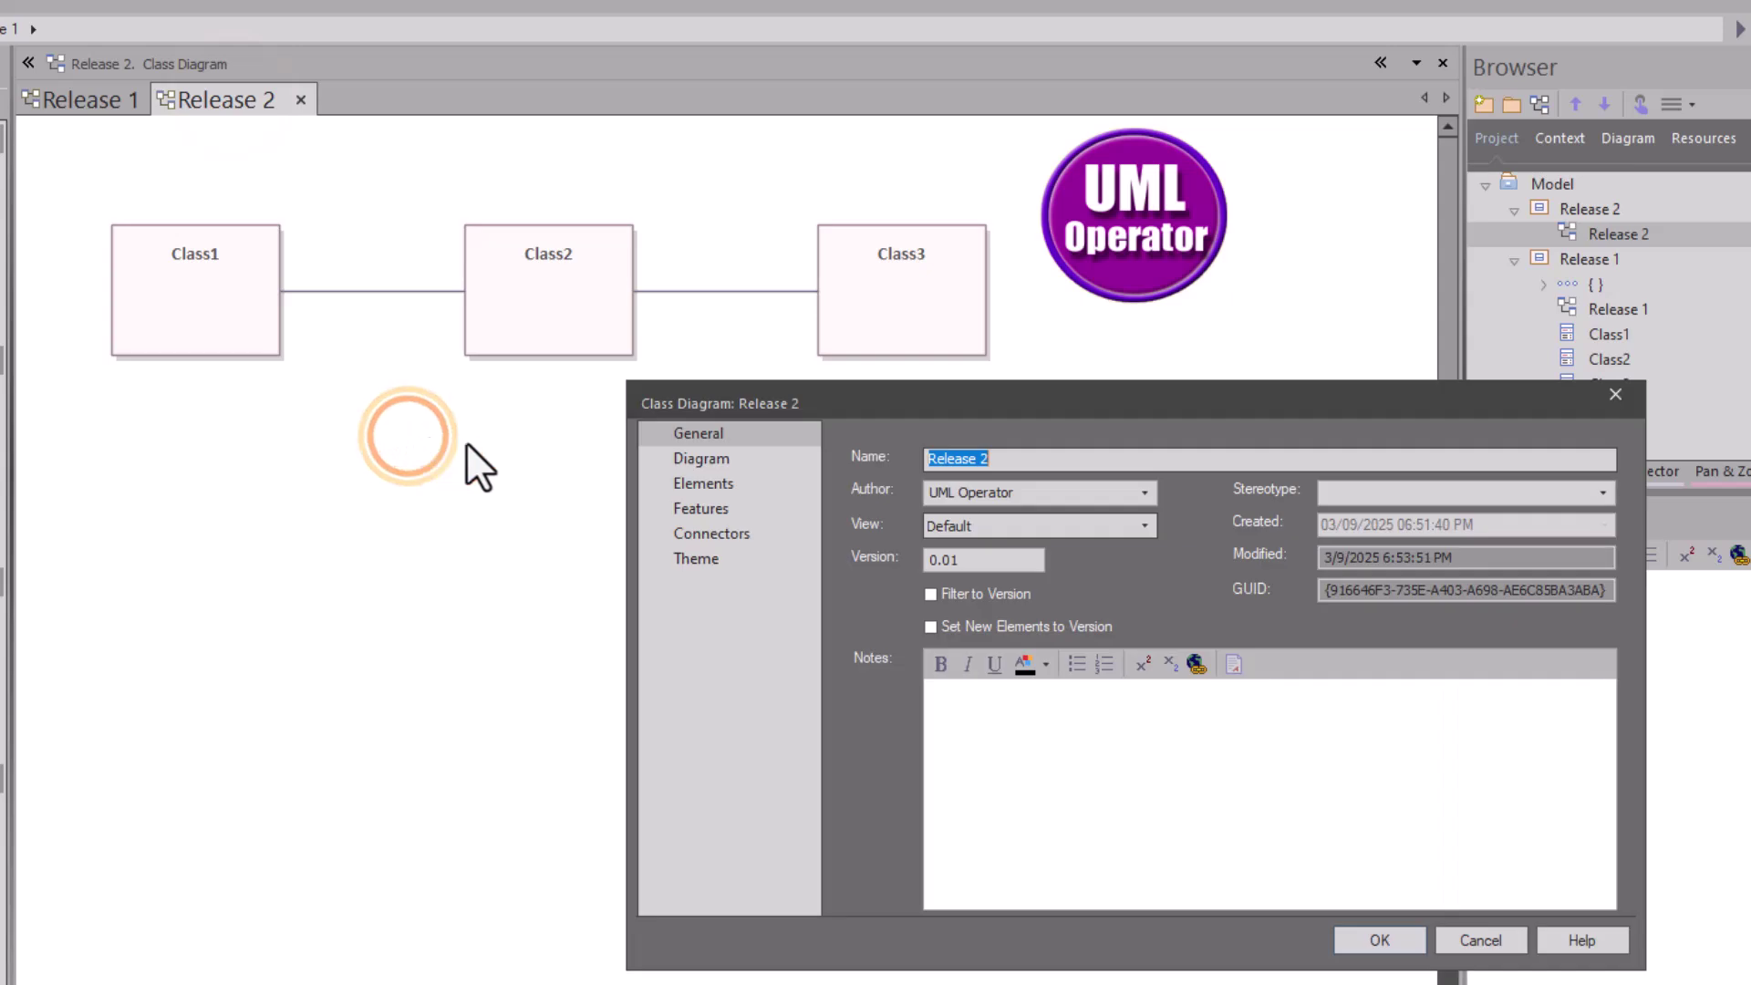
pyautogui.click(703, 458)
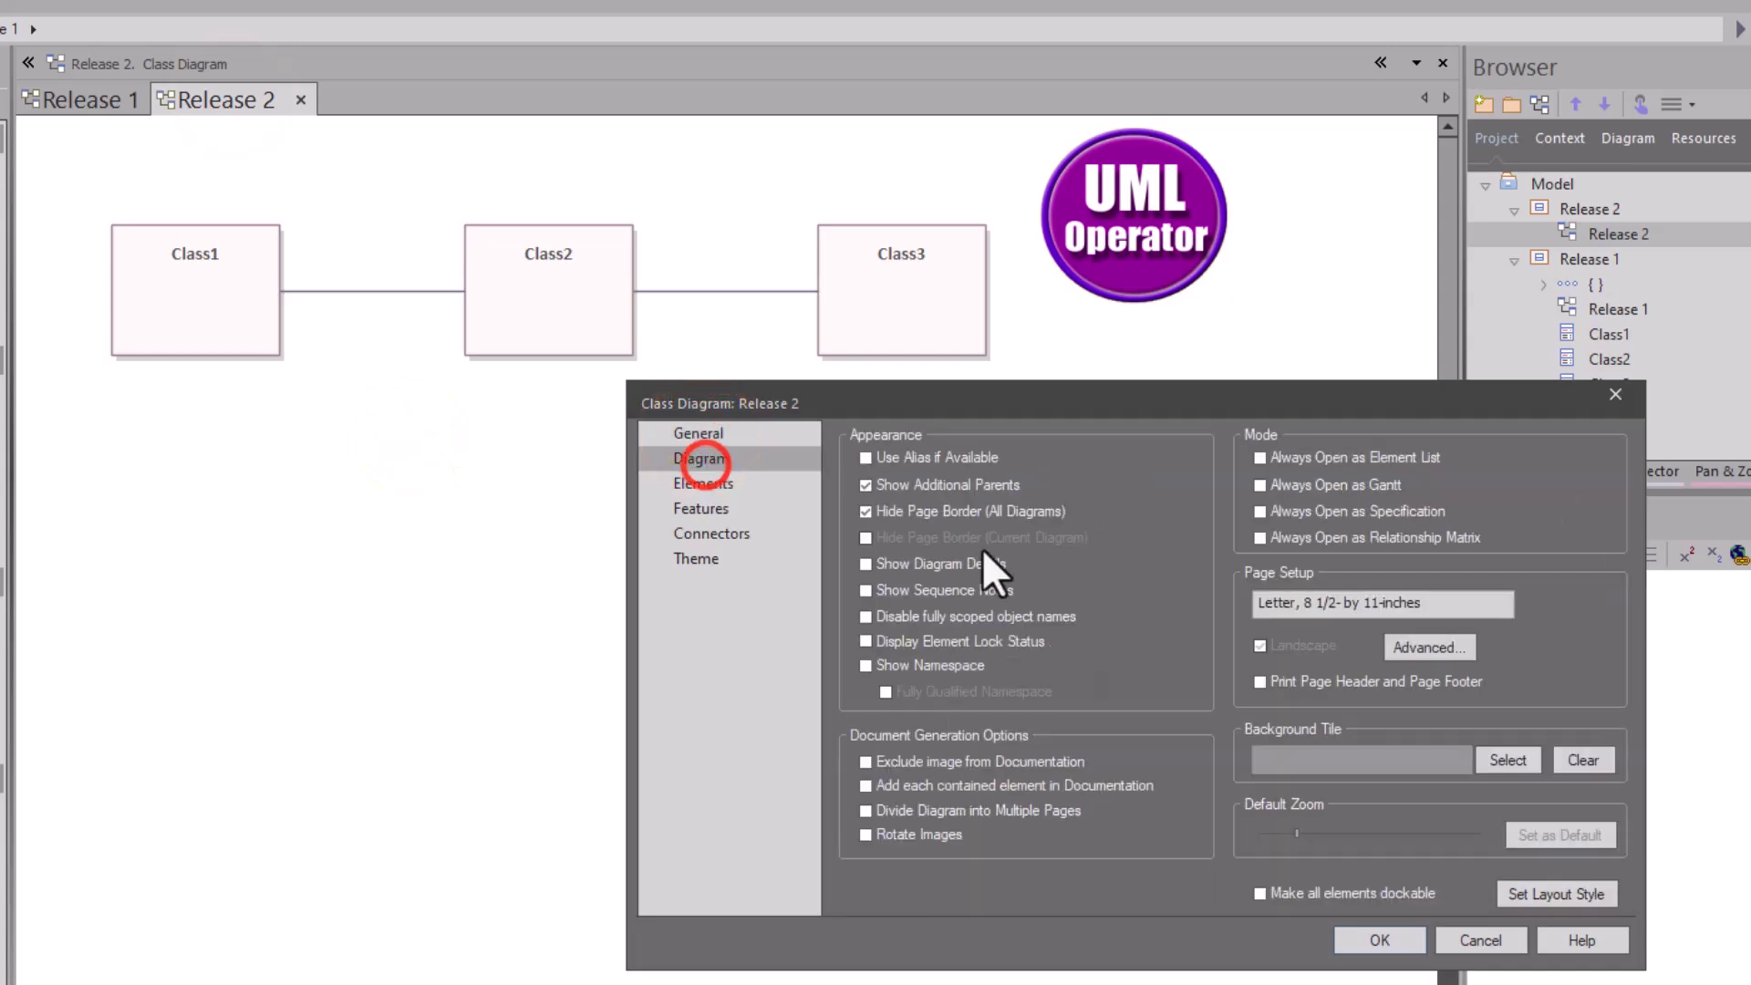
pyautogui.click(900, 664)
pyautogui.click(1379, 939)
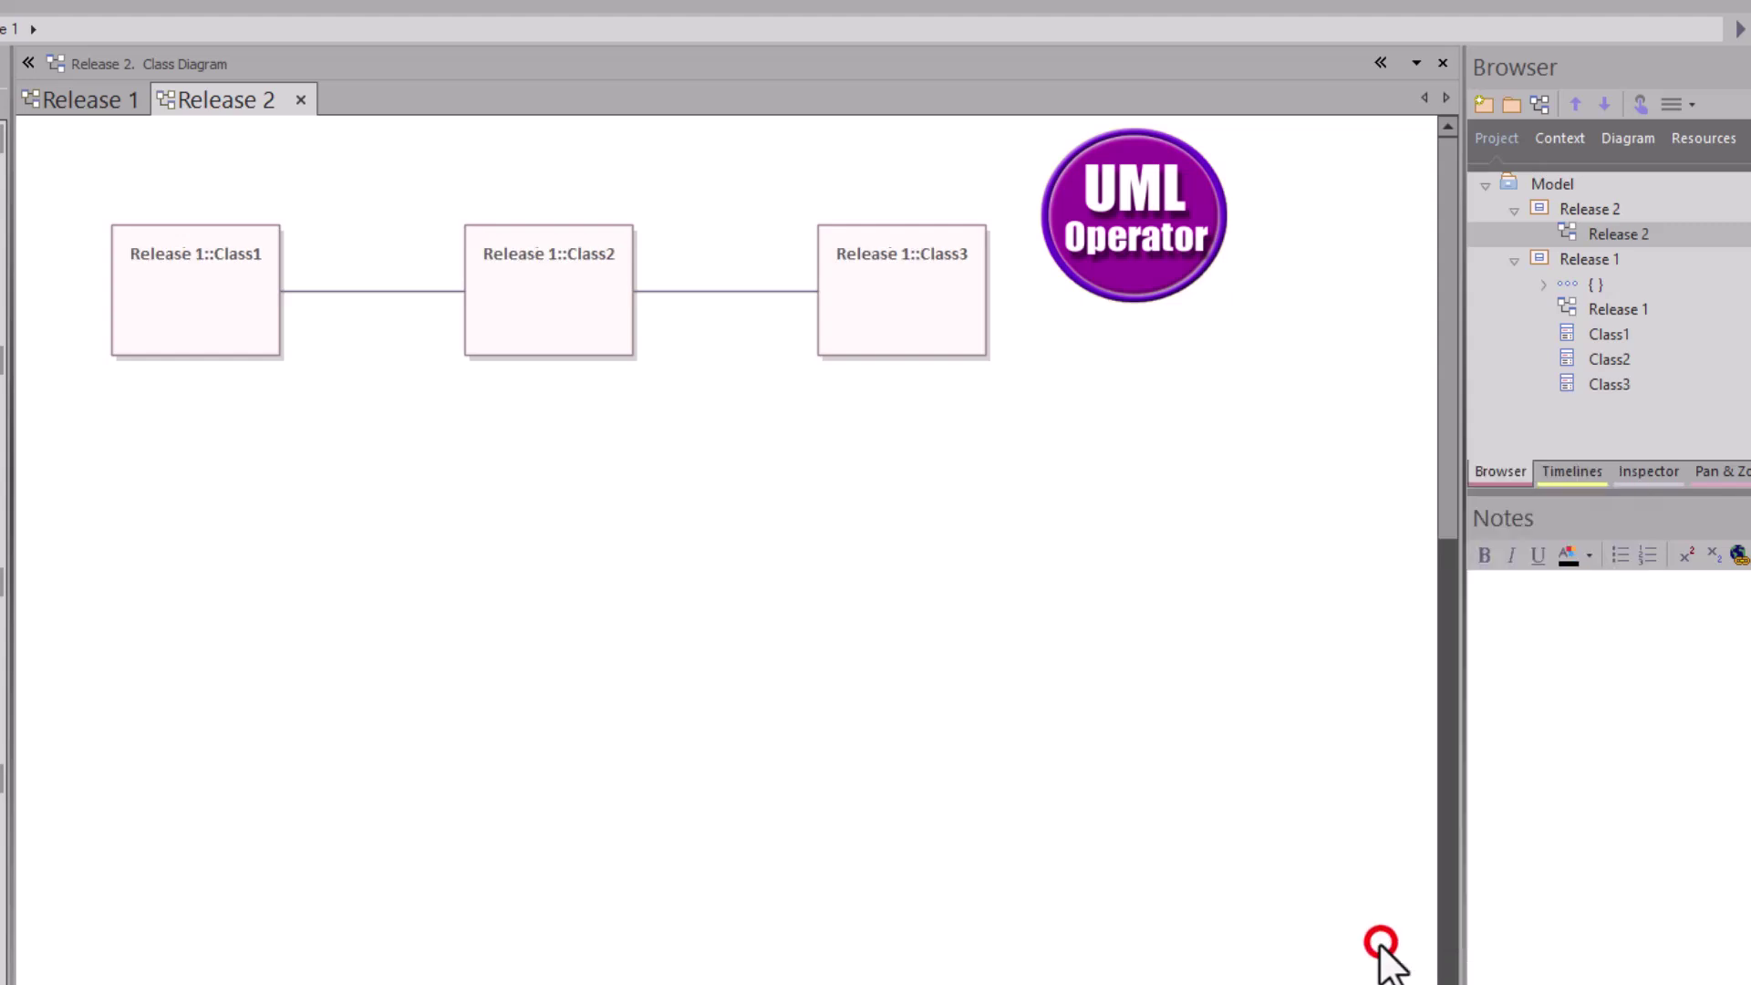
# Step: Check whether Clone Element as New Version is available for Class2 in the Release 2 diagram
pyautogui.click(784, 759)
pyautogui.rightClick(536, 307)
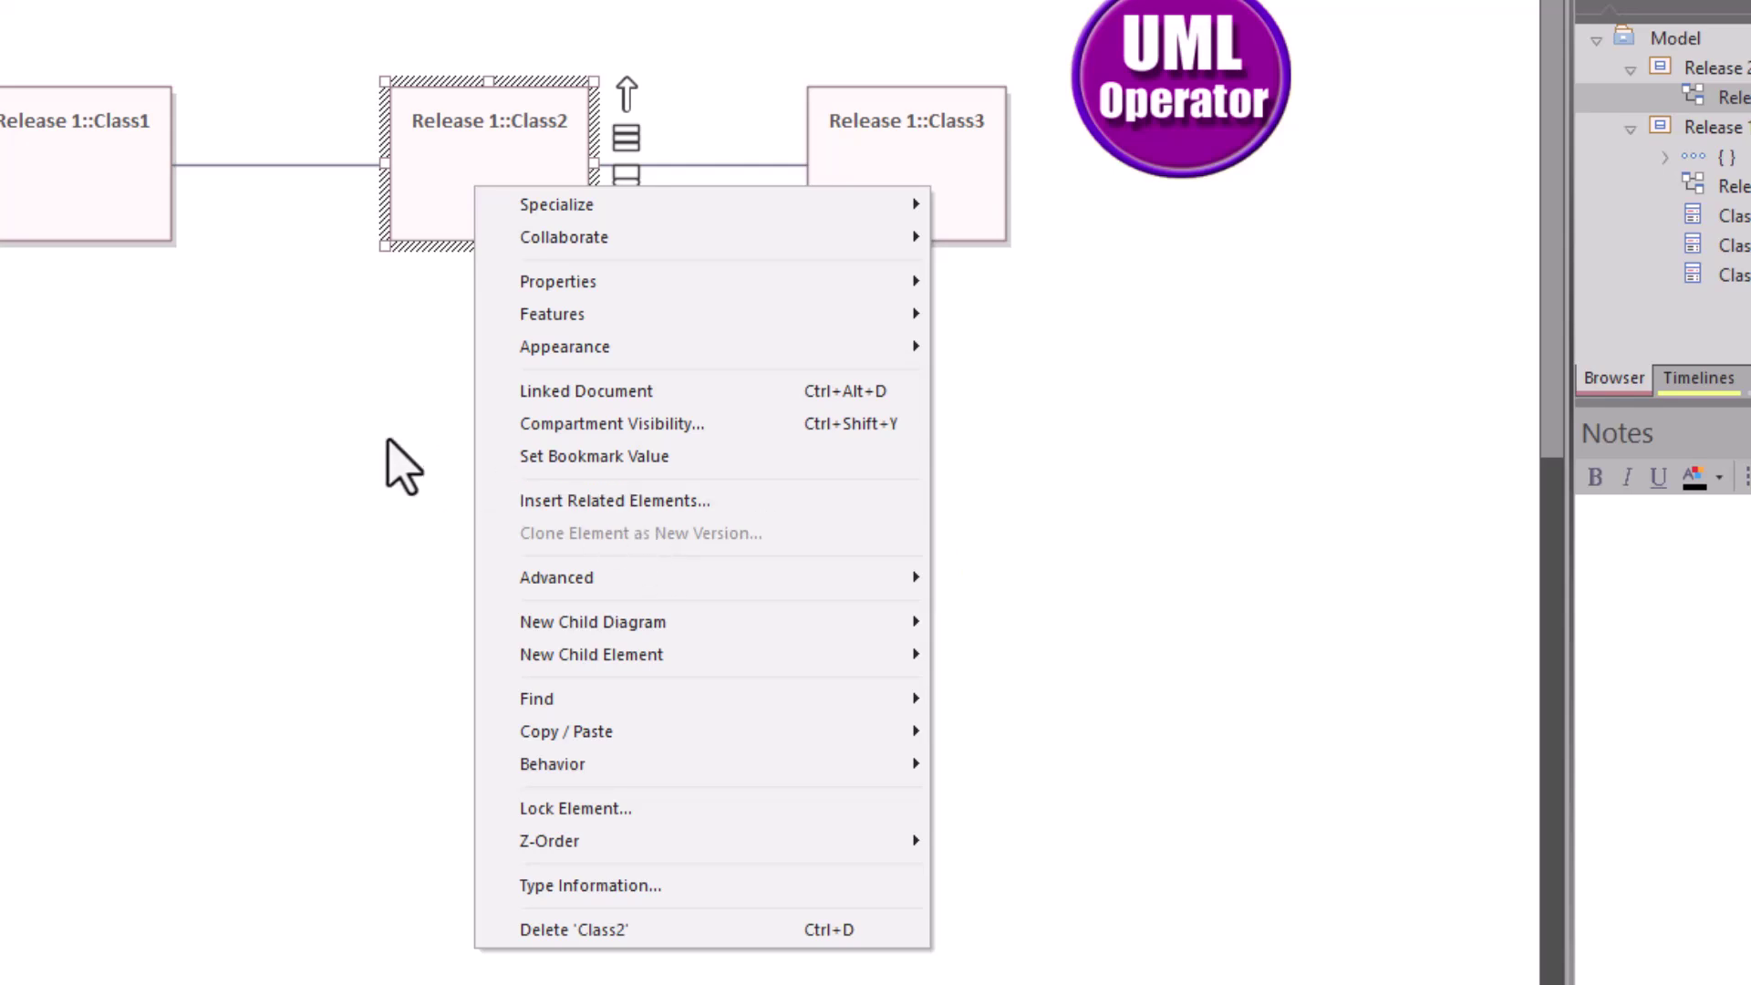
pyautogui.click(244, 421)
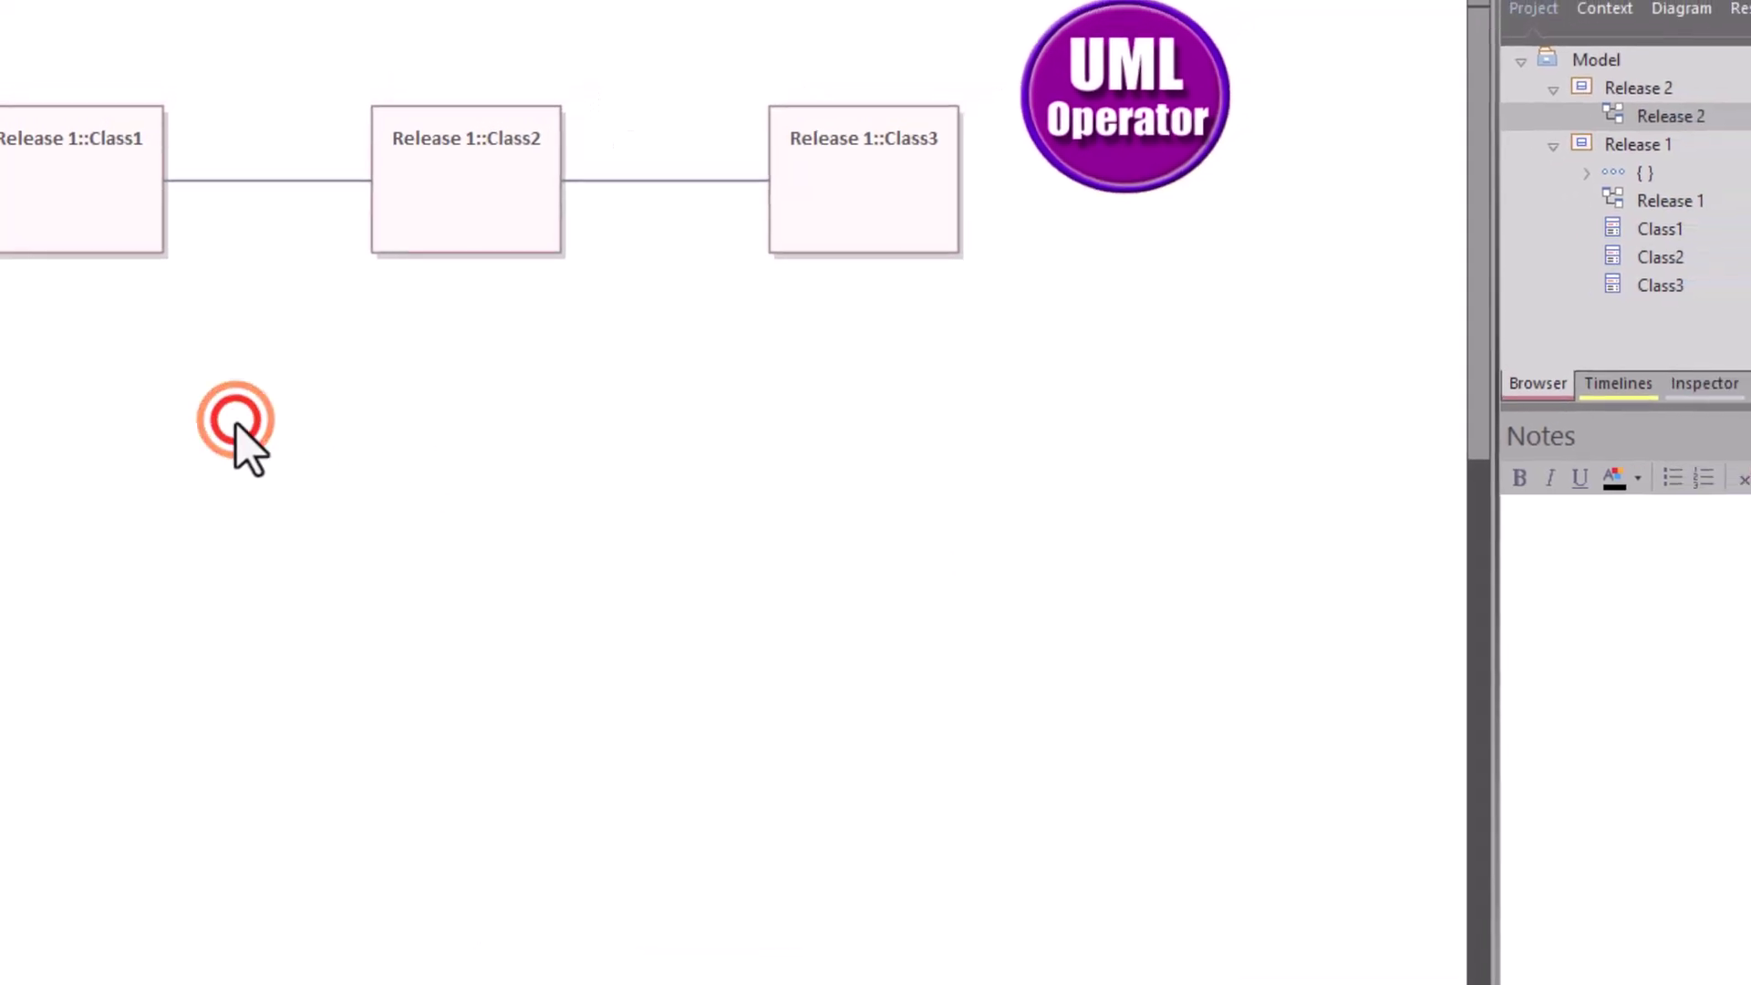
# Step: Set the Release 2 diagram's version to 0.02 in its properties
pyautogui.click(239, 423)
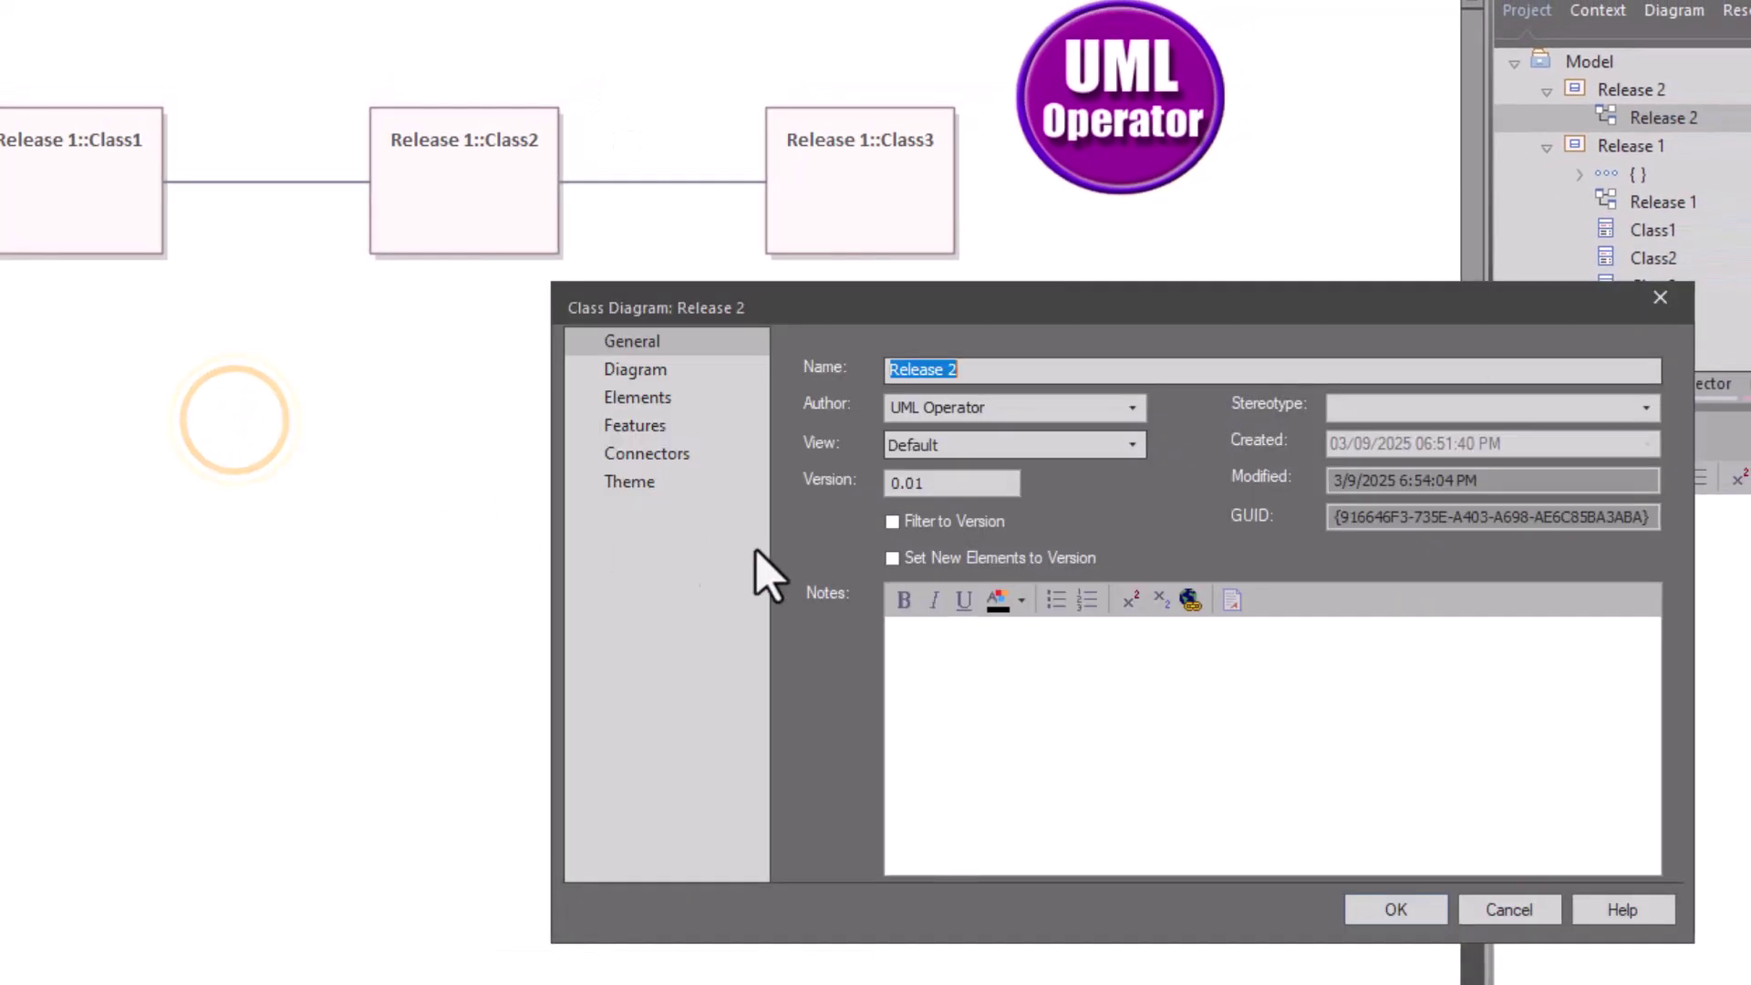
pyautogui.click(921, 484)
pyautogui.moveTo(935, 488); pyautogui.dragTo(867, 499)
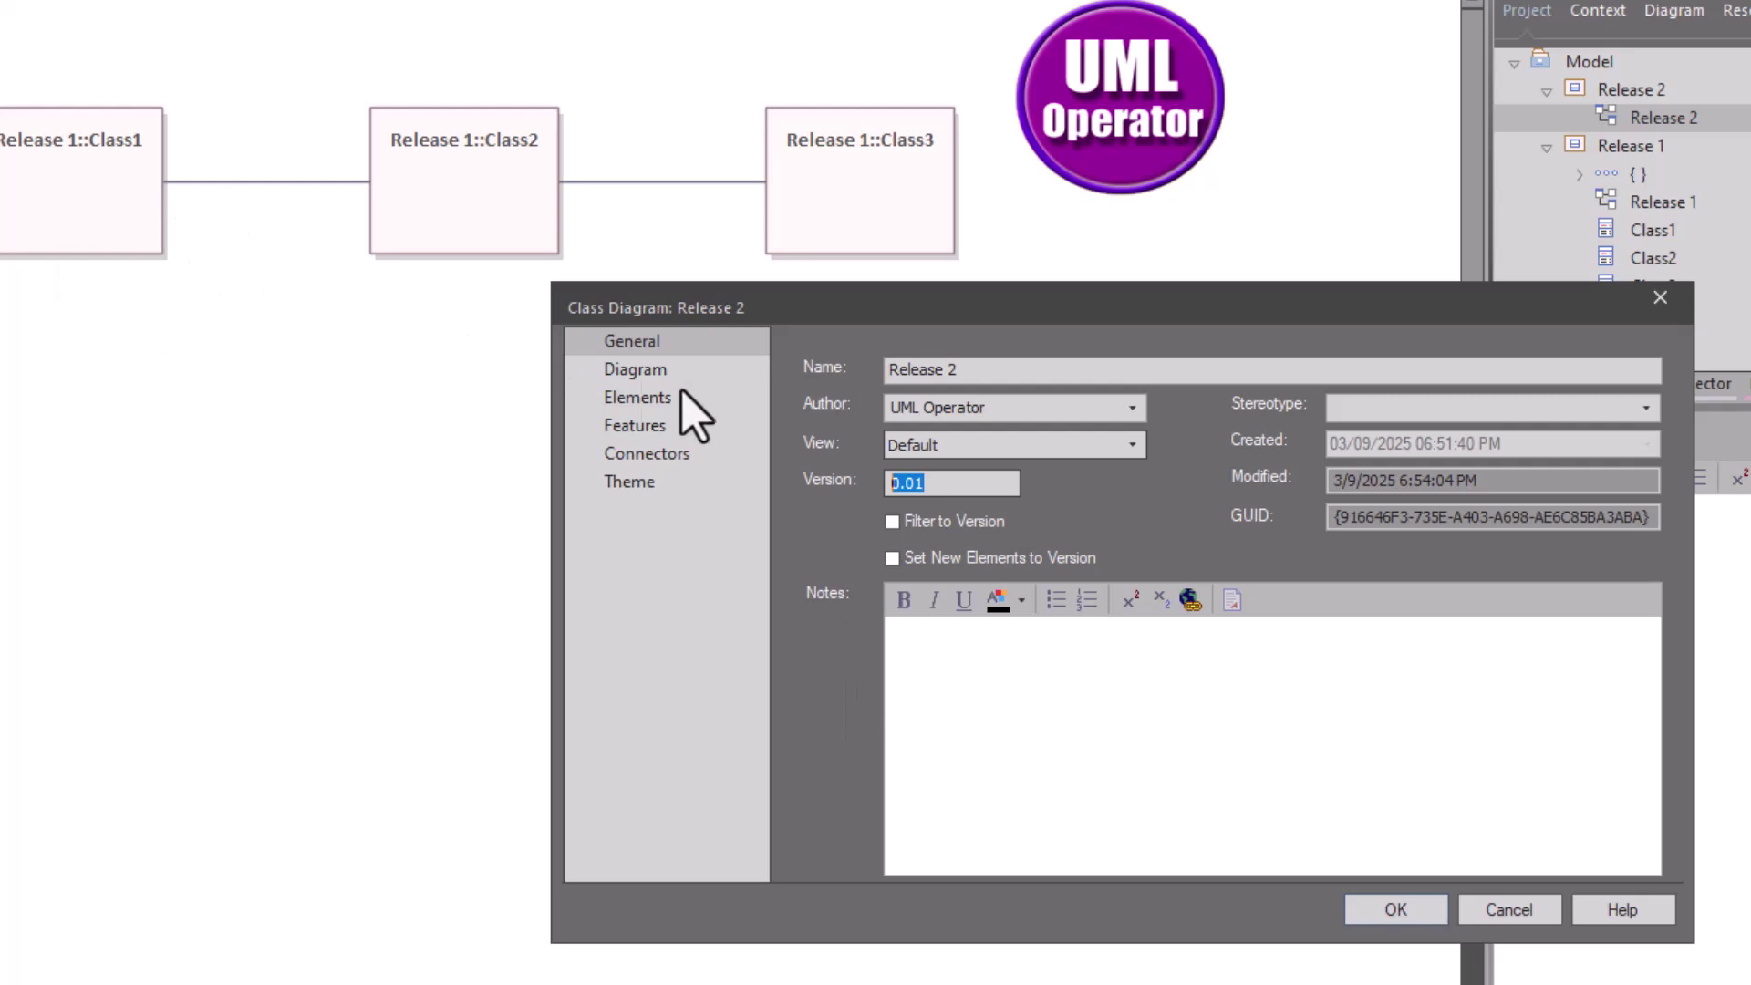
pyautogui.click(958, 484)
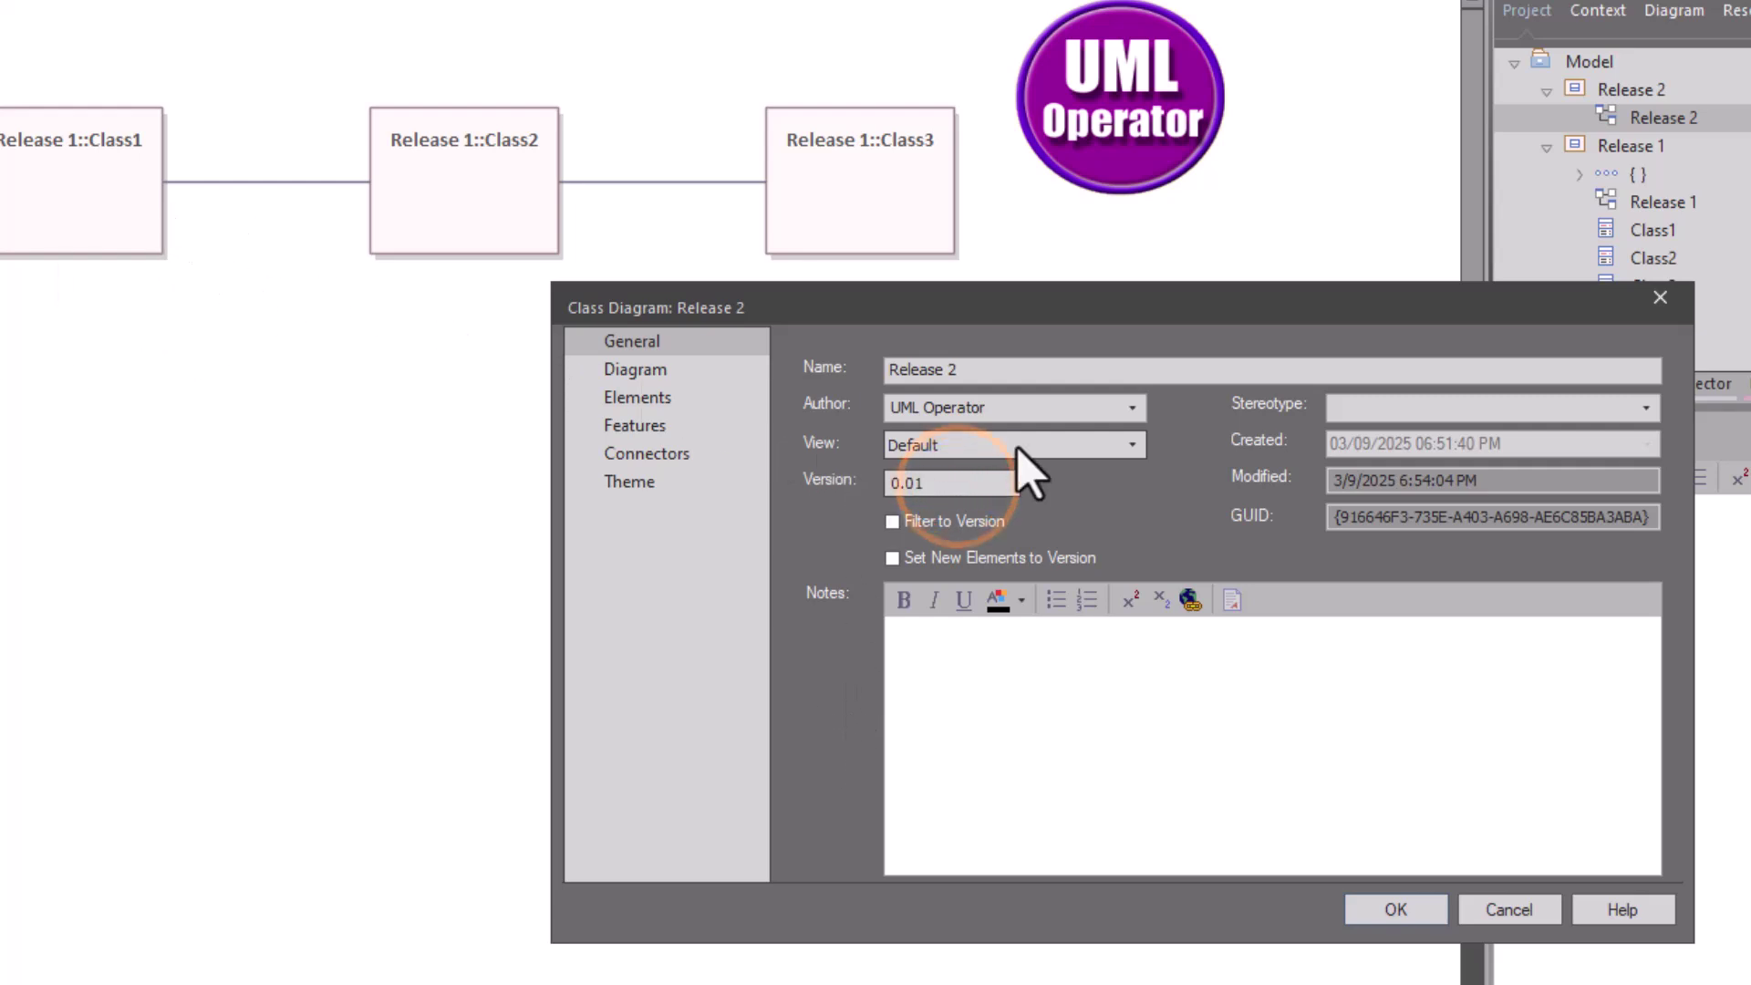
pyautogui.press('BackSpace')
pyautogui.write('2')
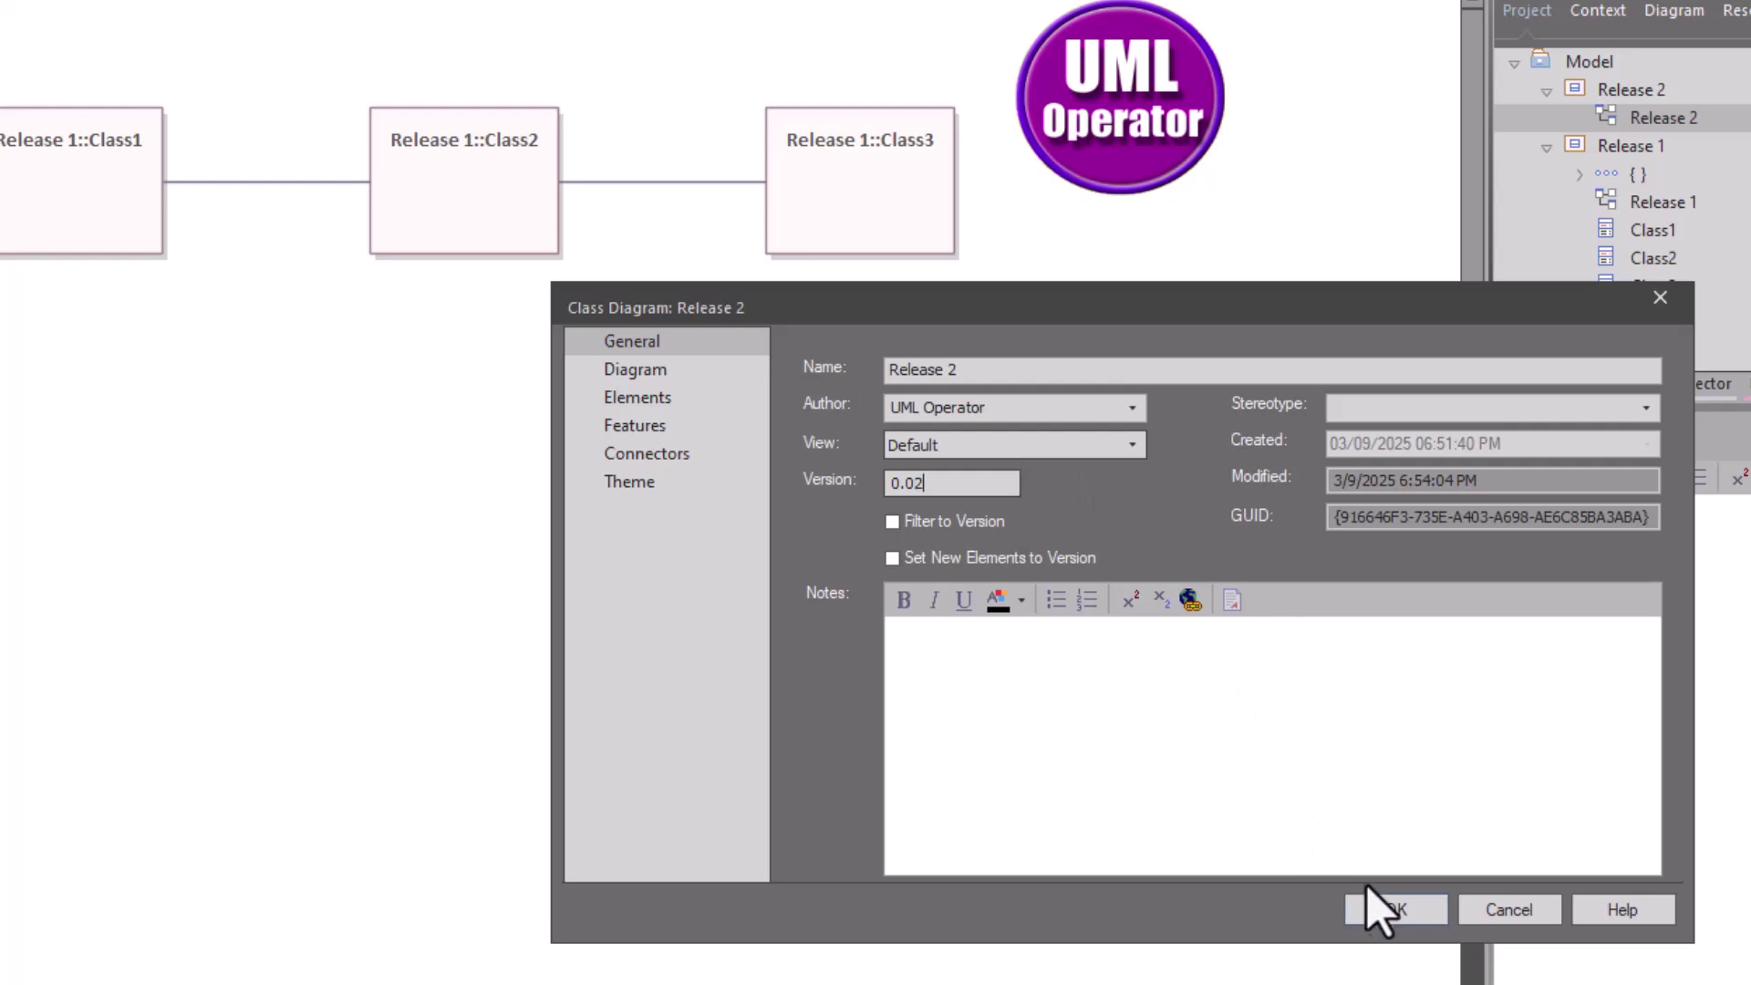
pyautogui.click(1397, 910)
# Step: Check the version of the Release 1 diagram in its properties and return to the Release 2 diagram
pyautogui.click(114, 84)
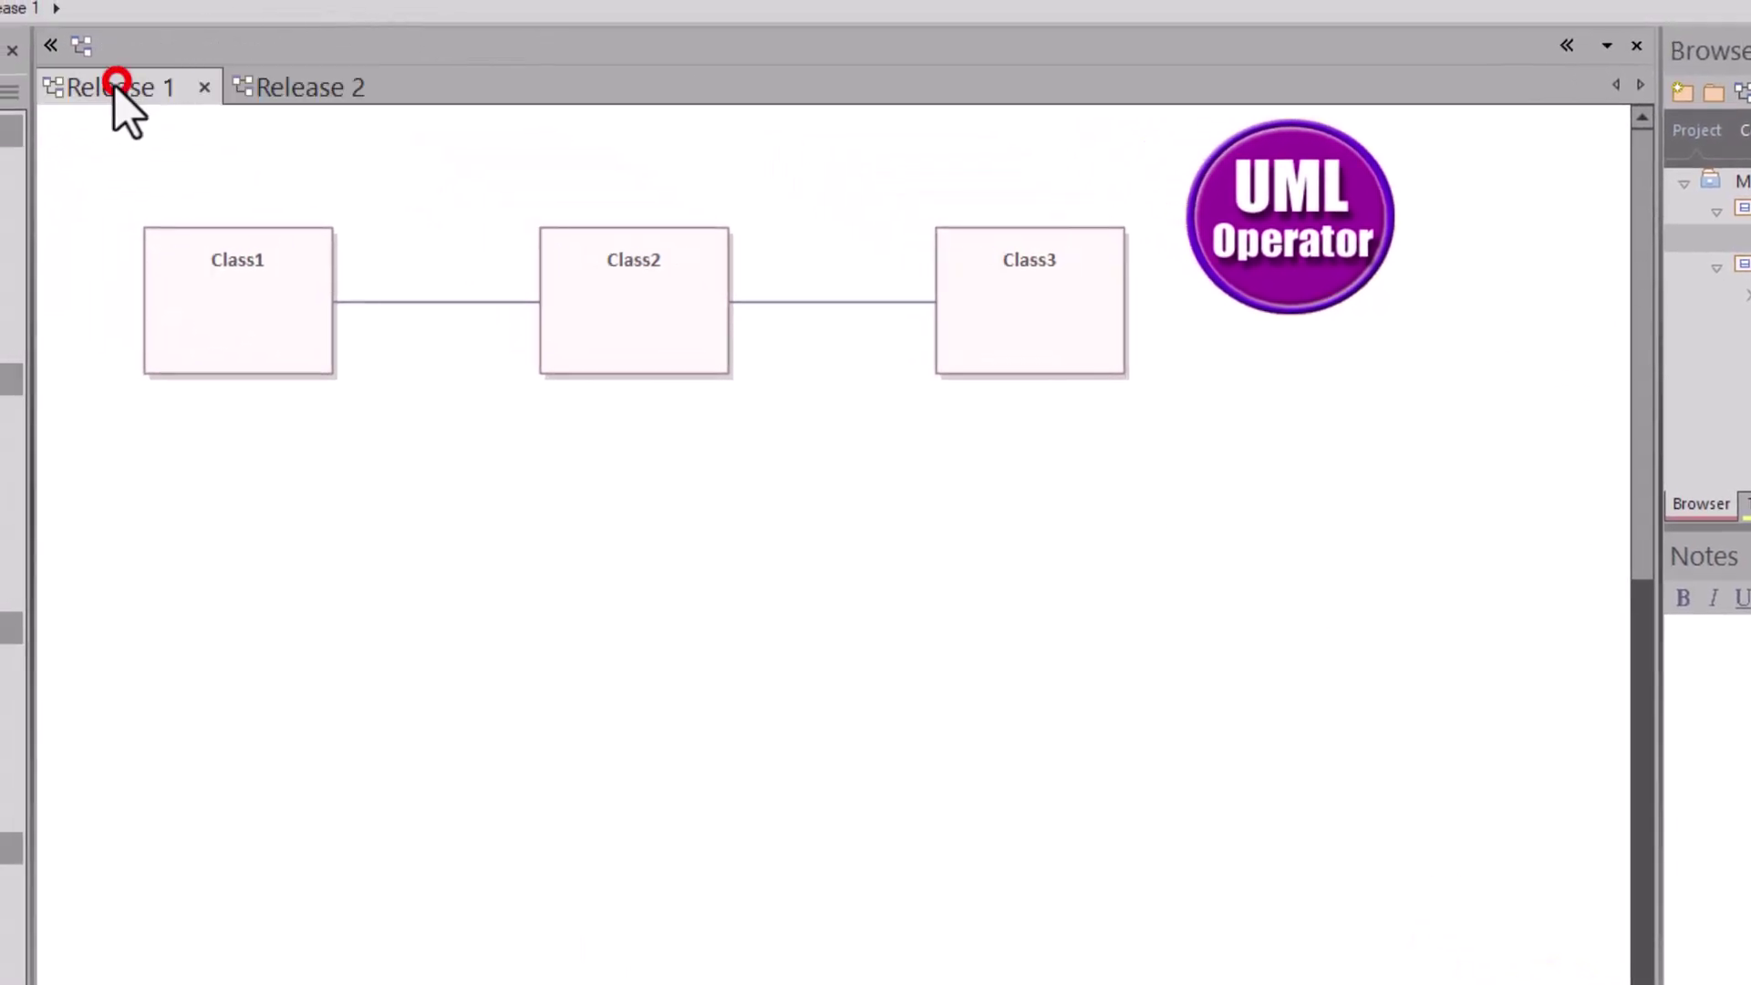
pyautogui.doubleClick(372, 461)
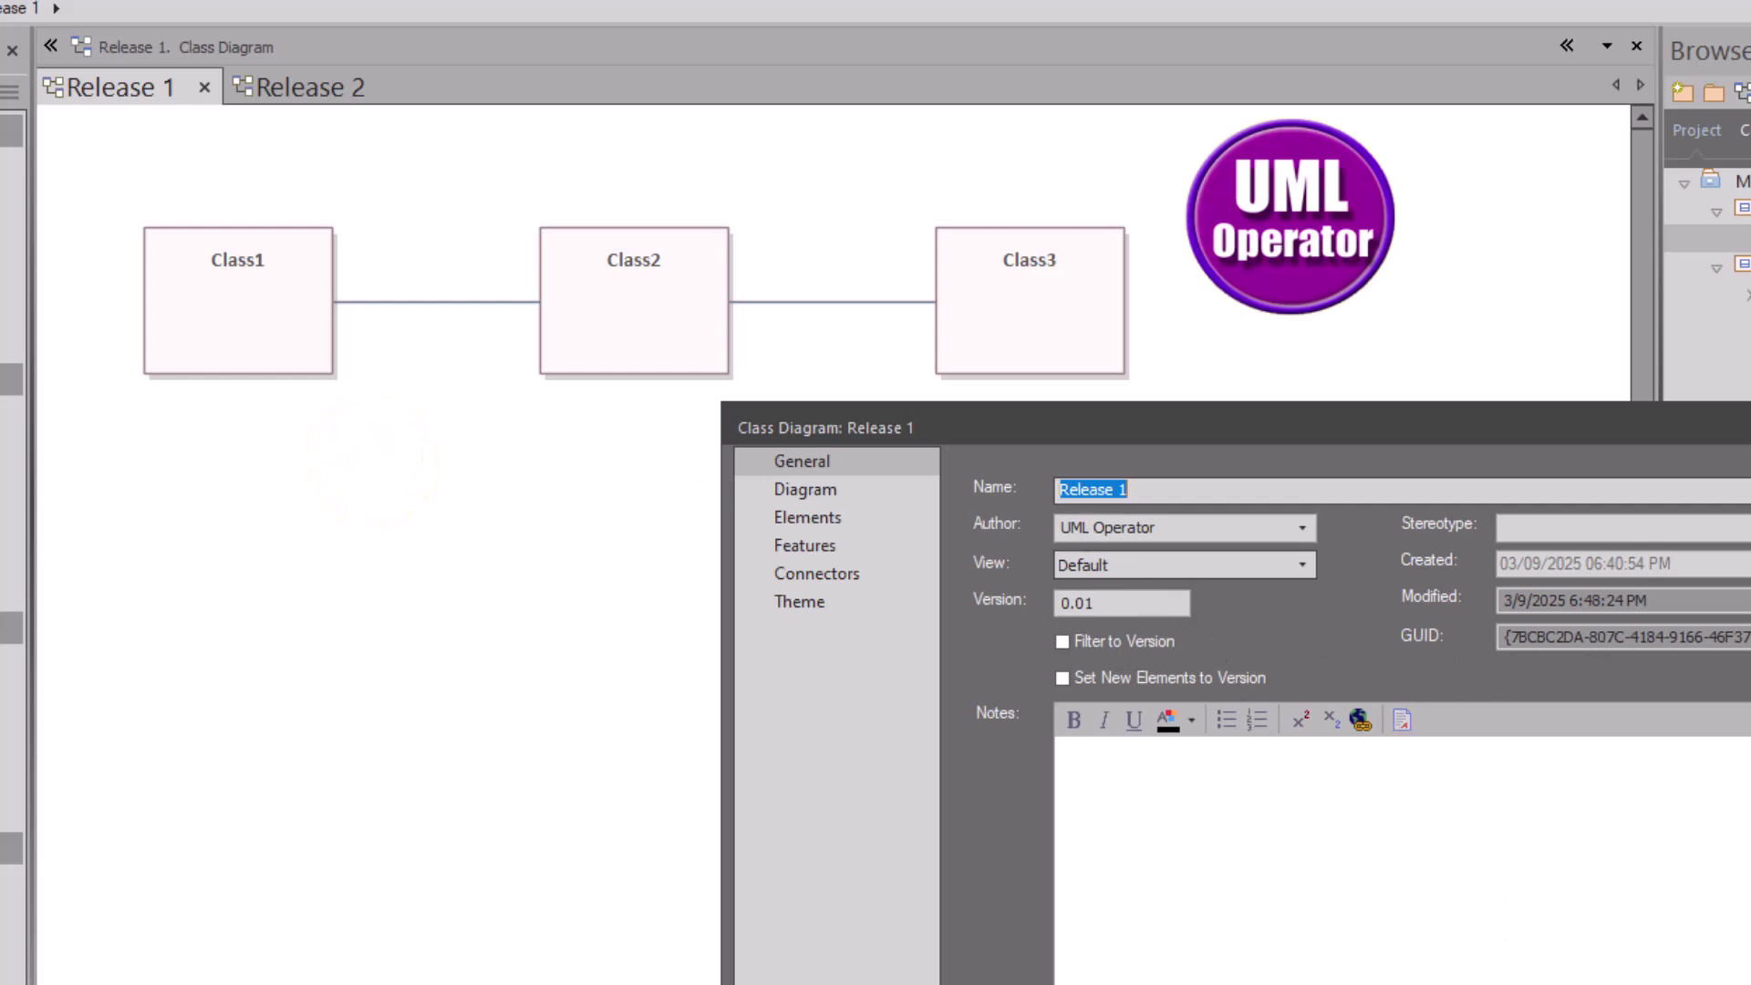
pyautogui.press('Return')
pyautogui.click(308, 89)
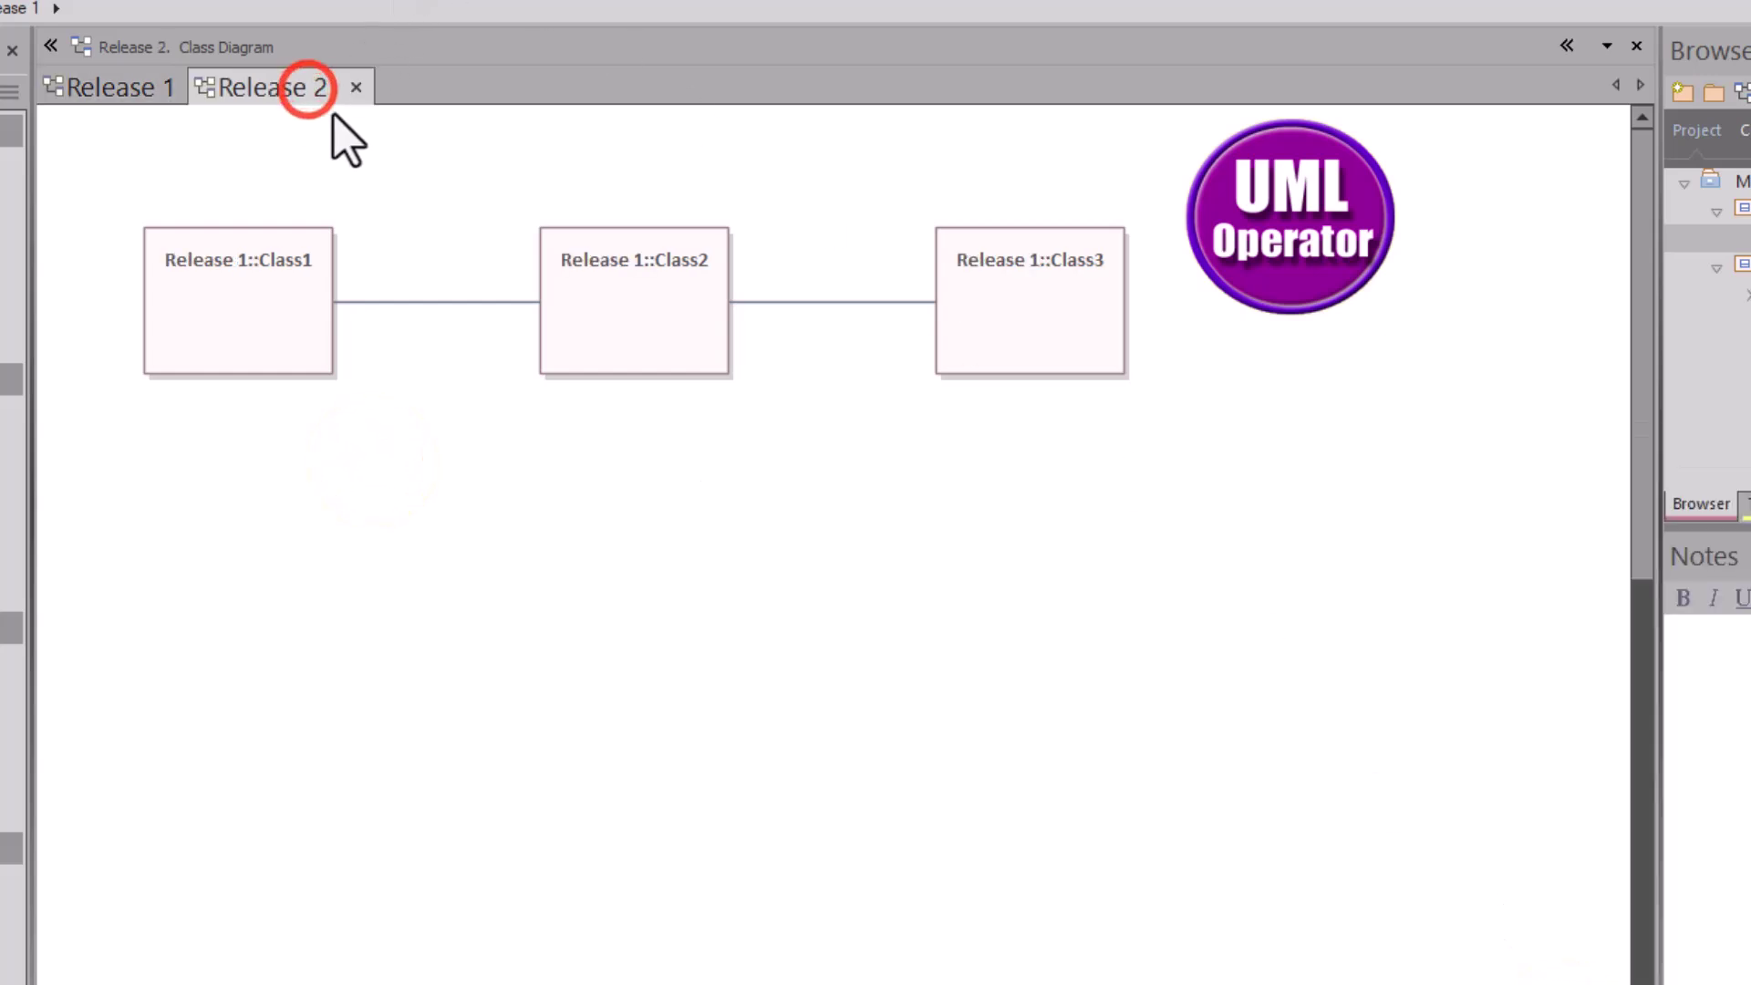
# Step: Clone Class2 in the Release 2 diagram as new version 0.02 and save the diagram
pyautogui.rightClick(624, 316)
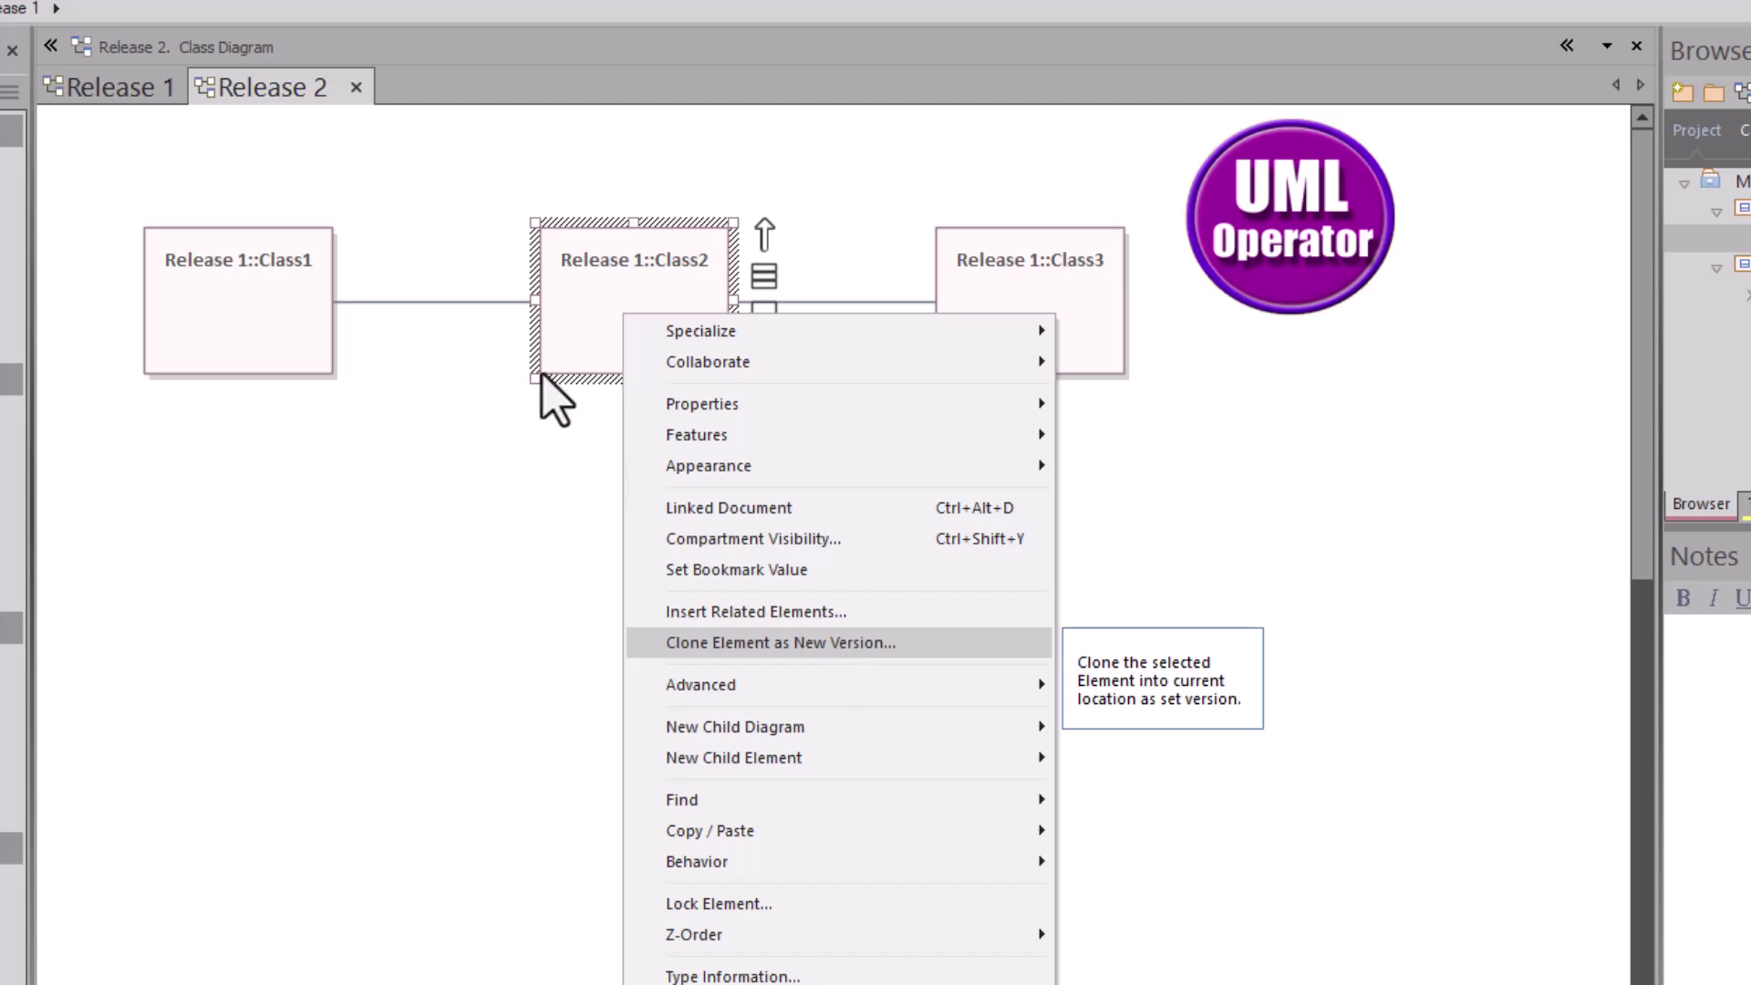
pyautogui.click(578, 419)
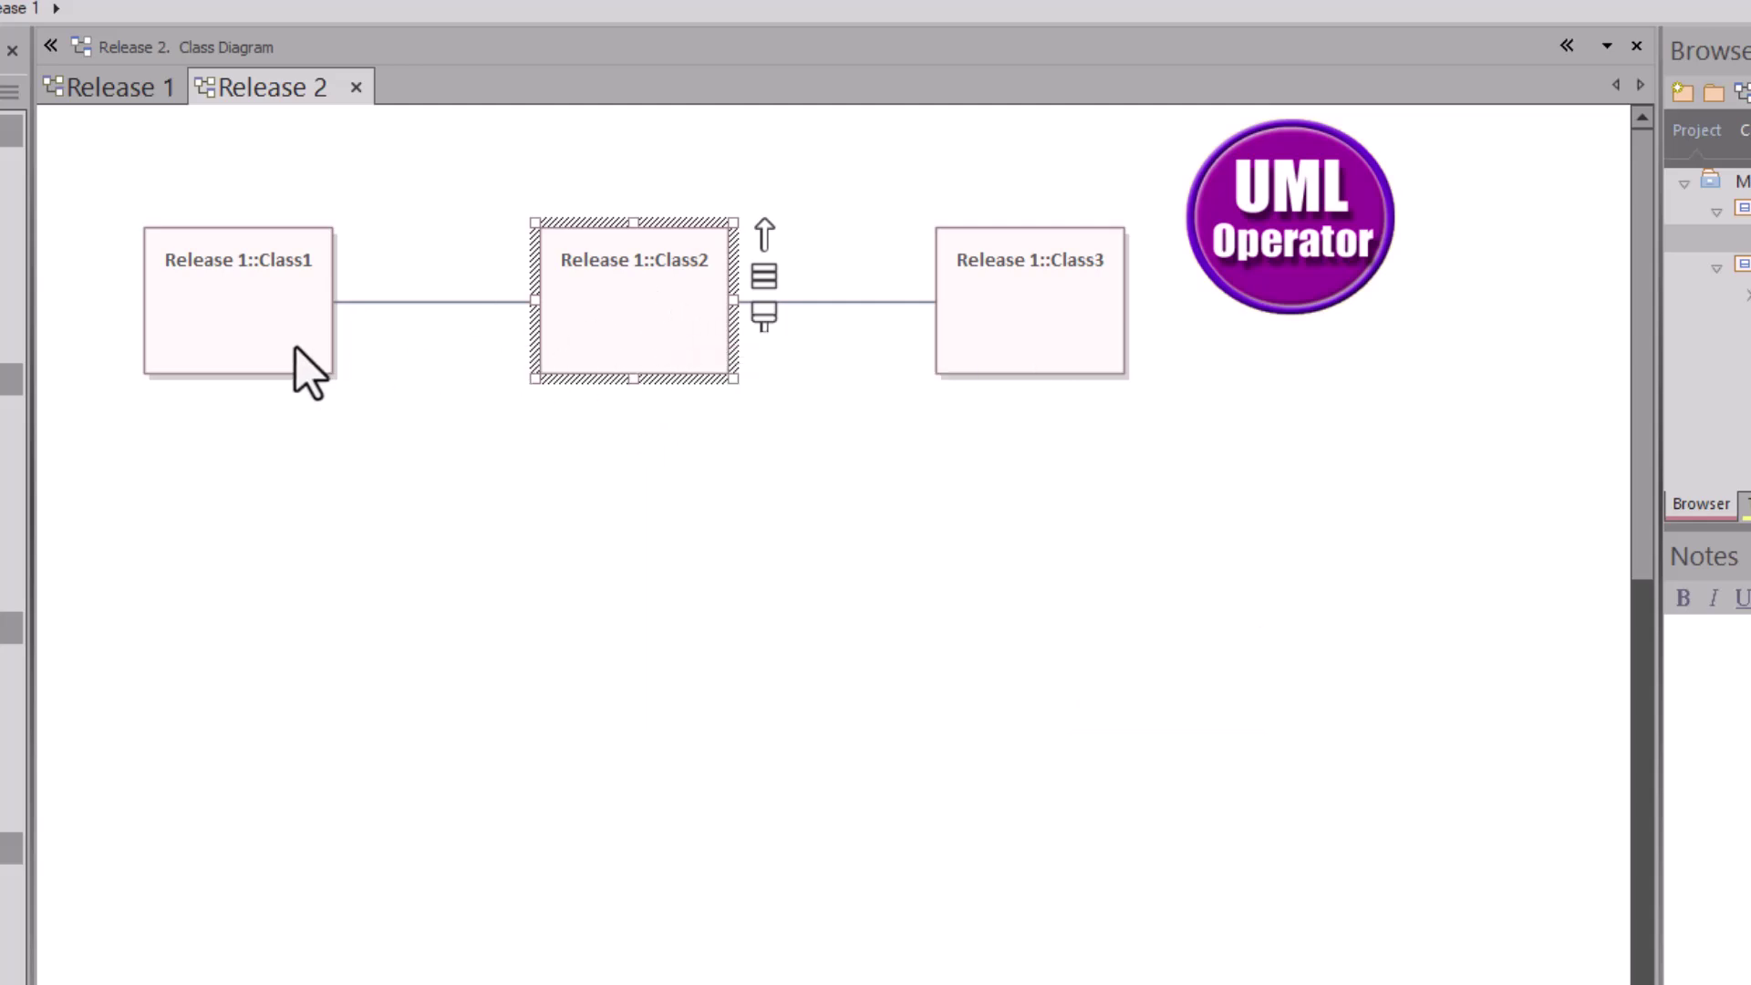
pyautogui.rightClick(630, 336)
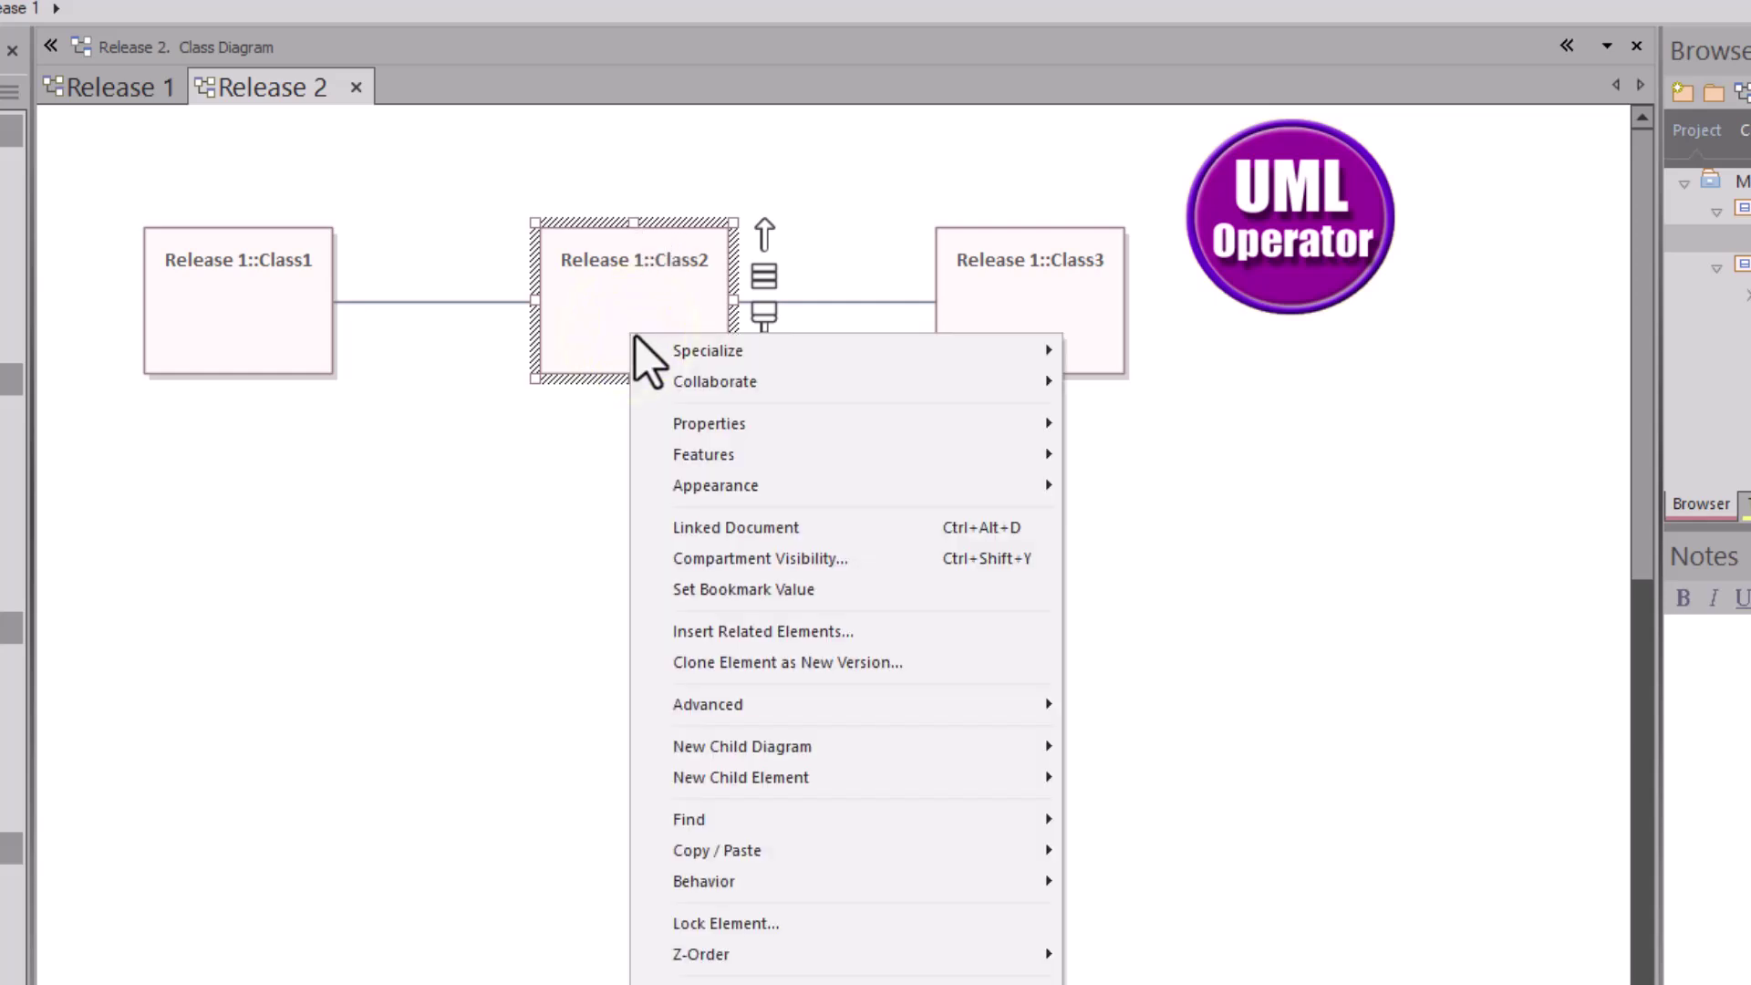
pyautogui.click(863, 663)
pyautogui.click(1097, 493)
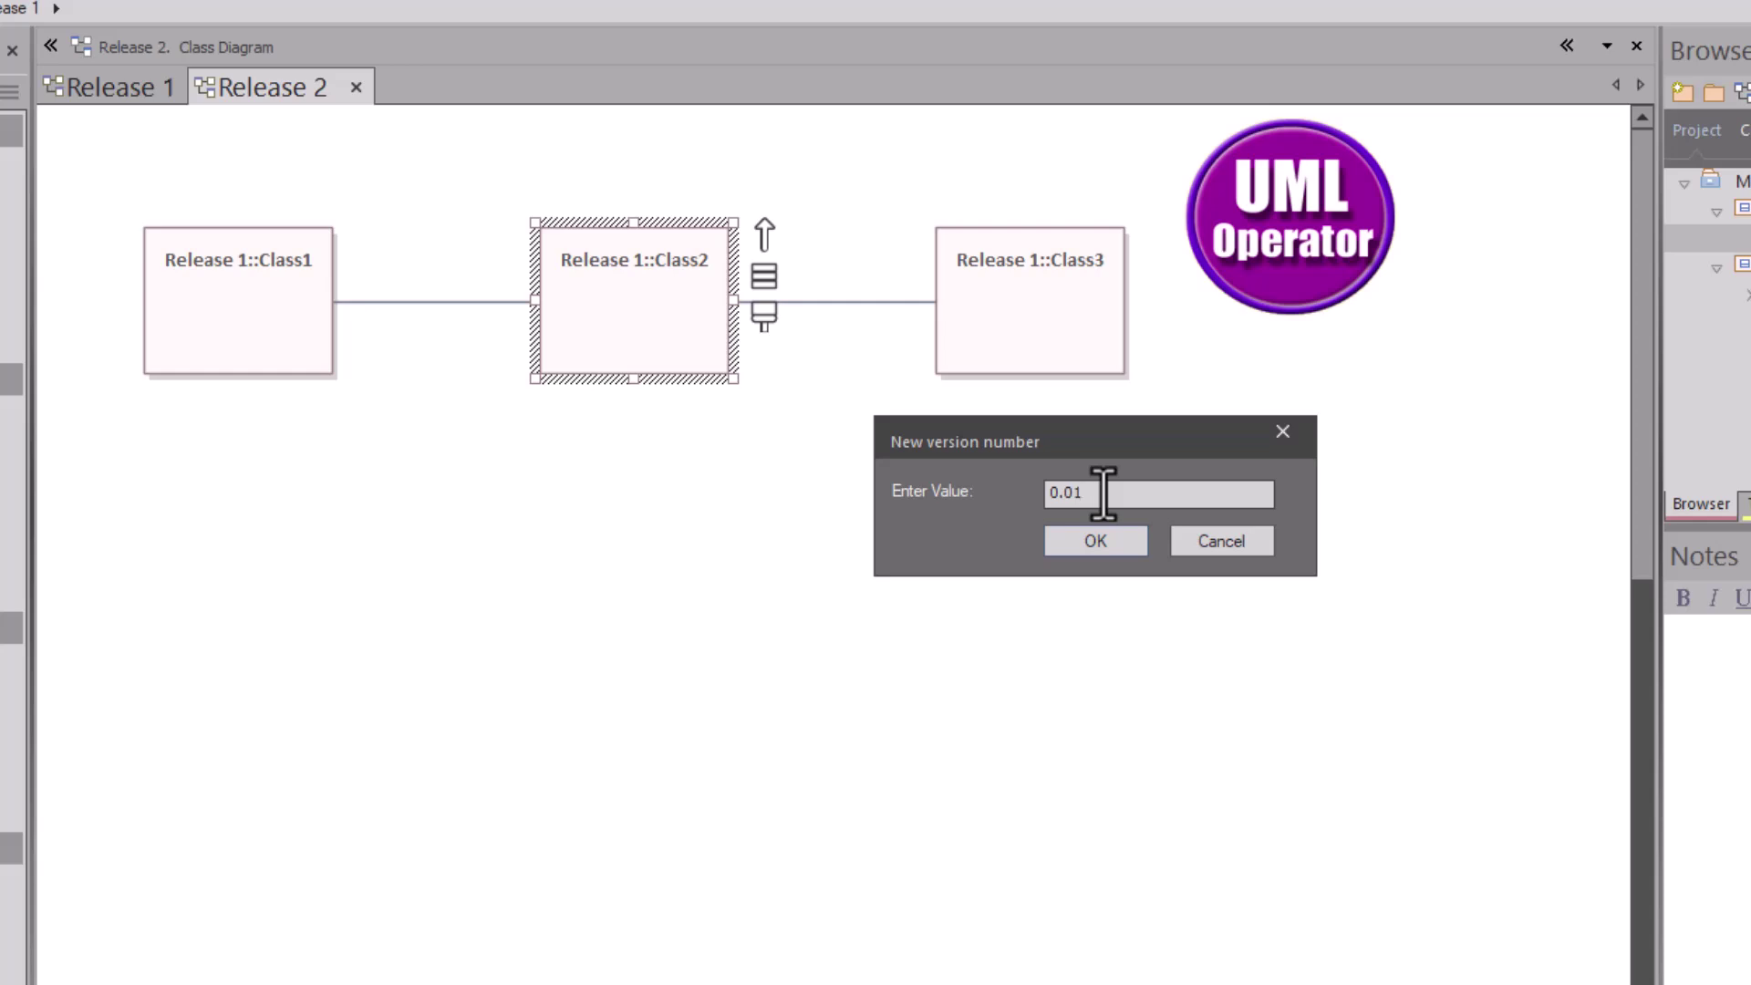
pyautogui.press('BackSpace')
pyautogui.write('2')
pyautogui.click(1087, 546)
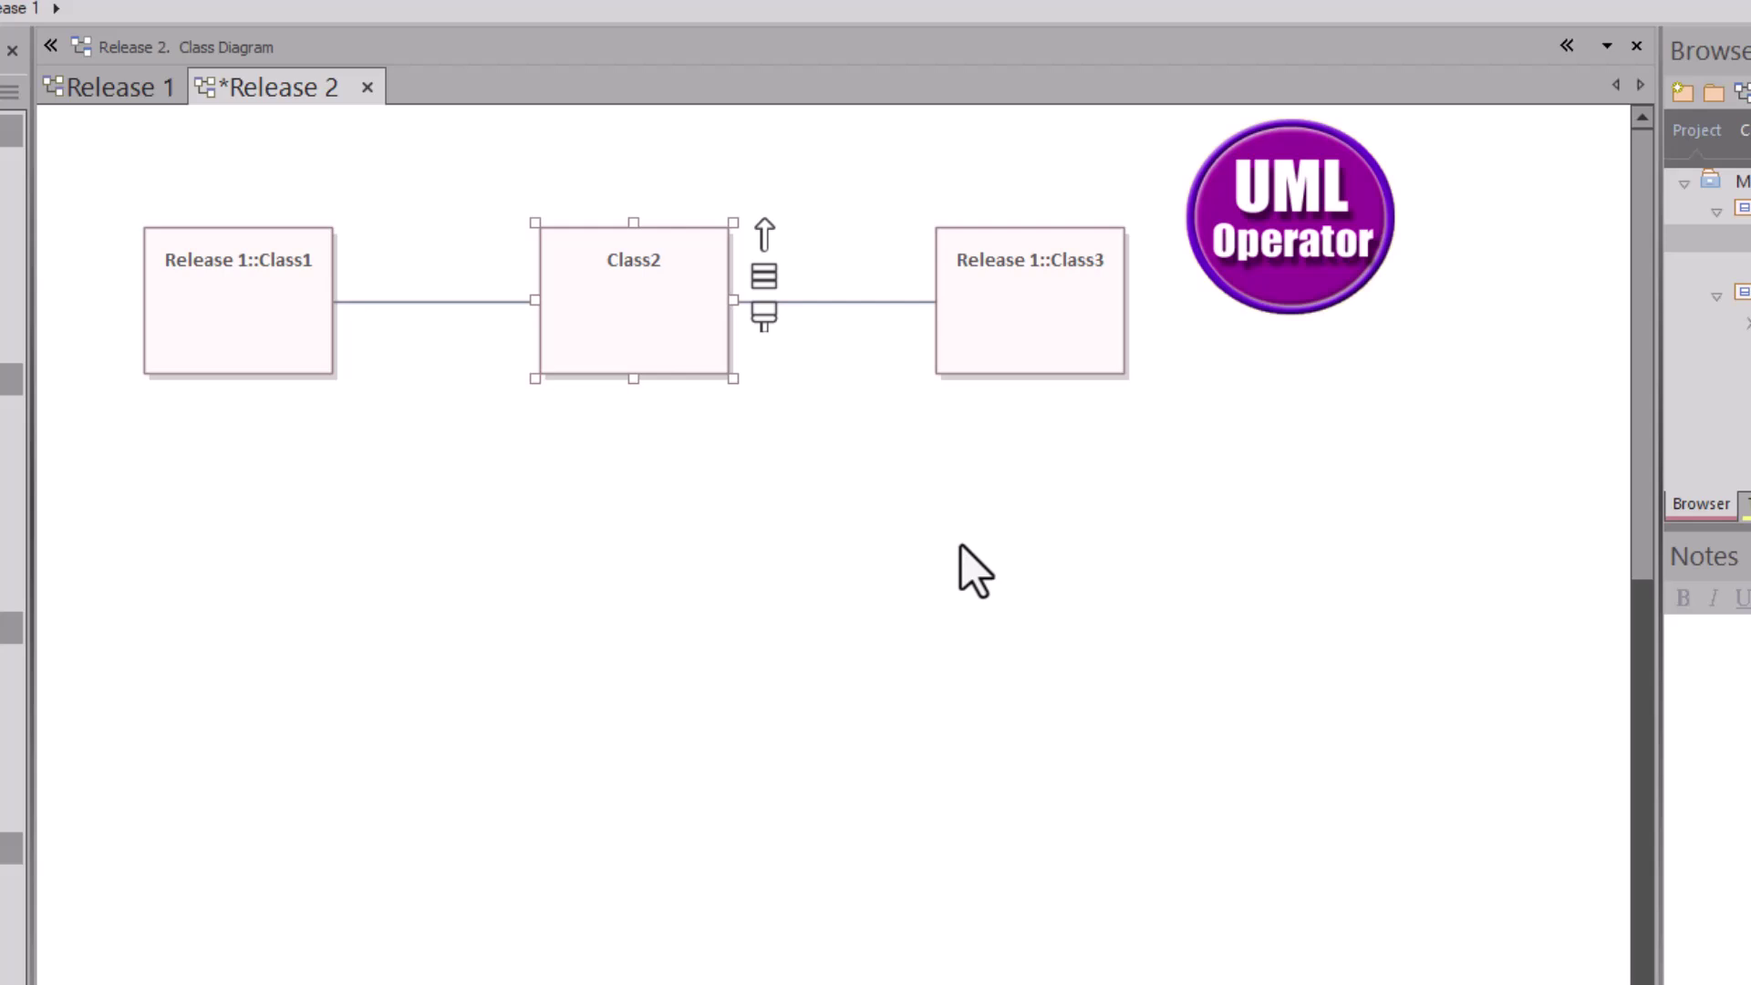
pyautogui.hotkey('ctrl', 's')
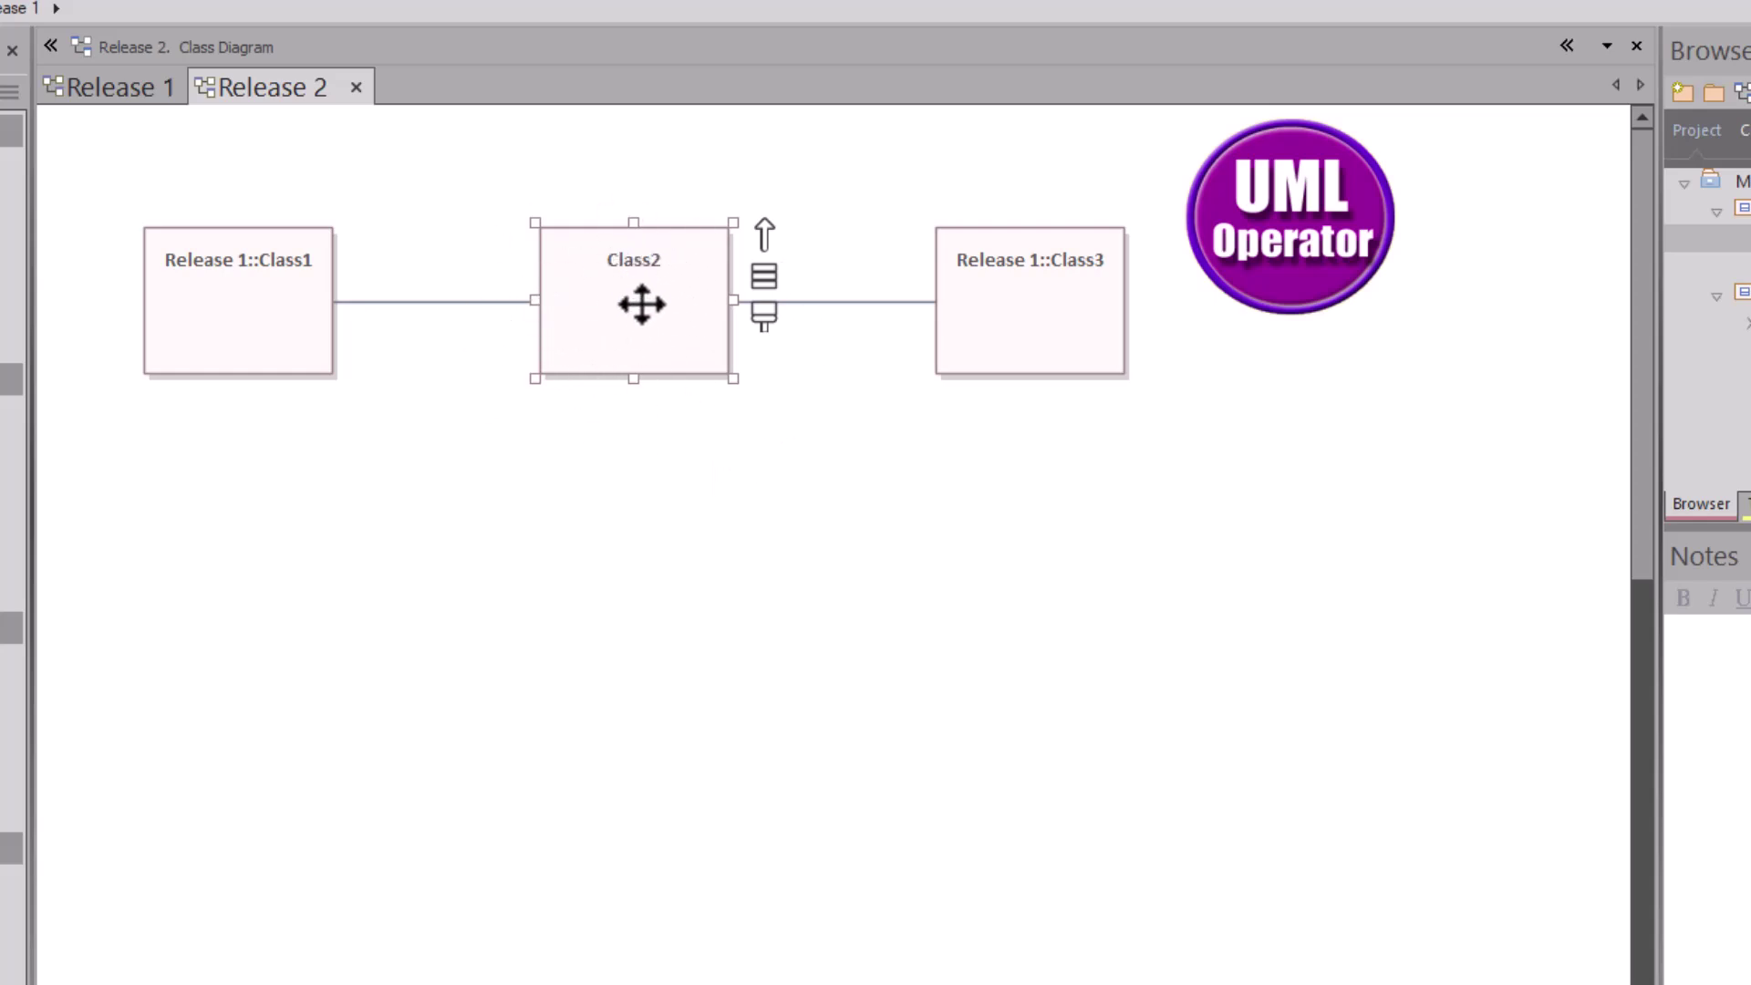
# Step: Select Class1, the cloned Class2 and Class3 in turn to compare which package each belongs to
pyautogui.click(189, 303)
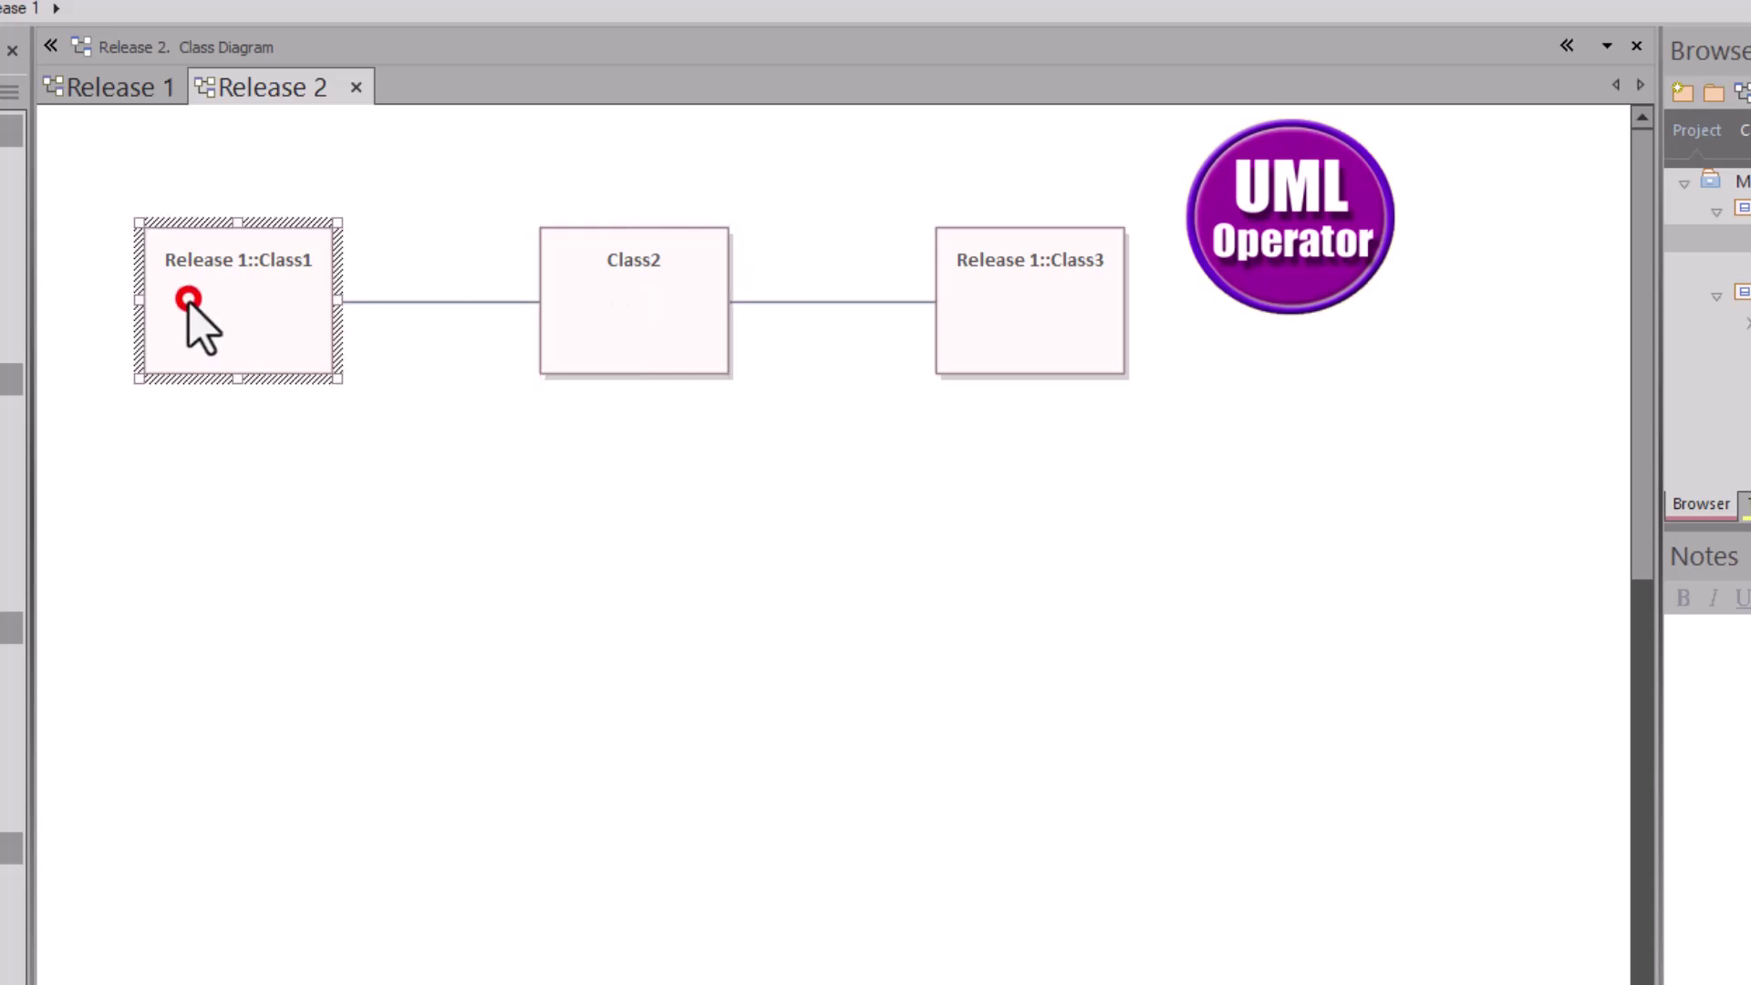
pyautogui.click(591, 324)
pyautogui.click(1038, 319)
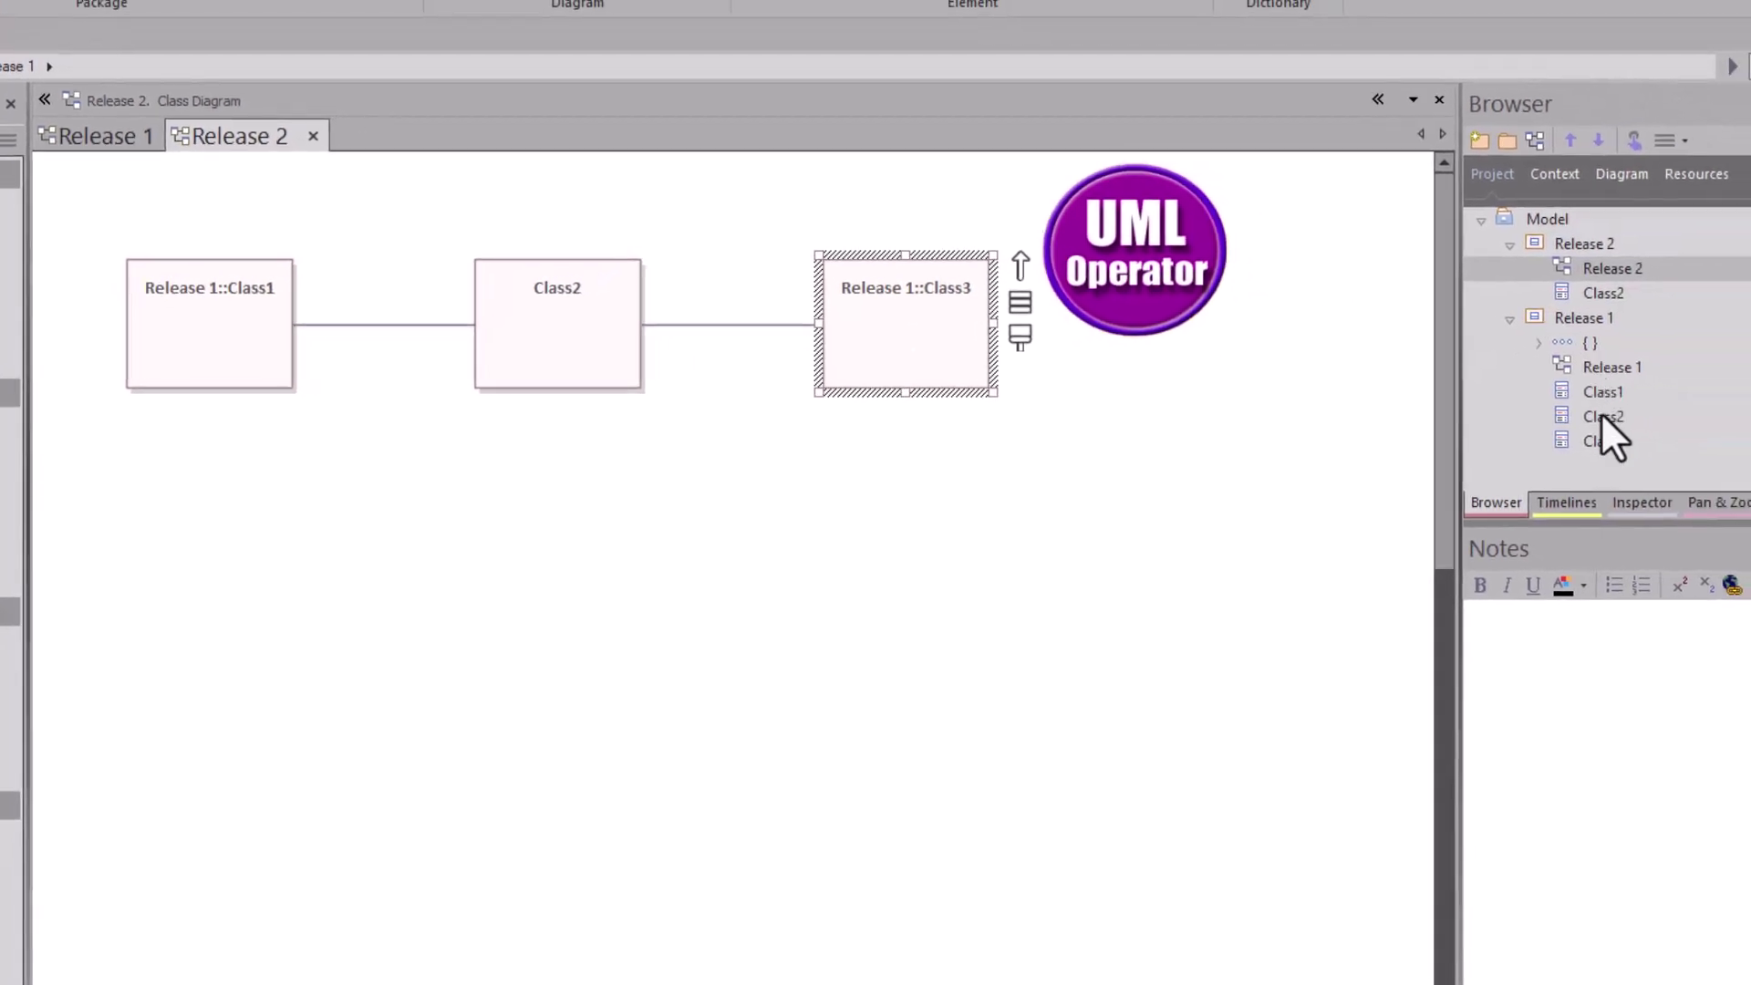
# Step: Add the original Class2 from the Release 1 package to the Release 2 diagram, aligned directly below the cloned Class2
pyautogui.moveTo(1586, 418); pyautogui.dragTo(601, 529)
pyautogui.click(962, 586)
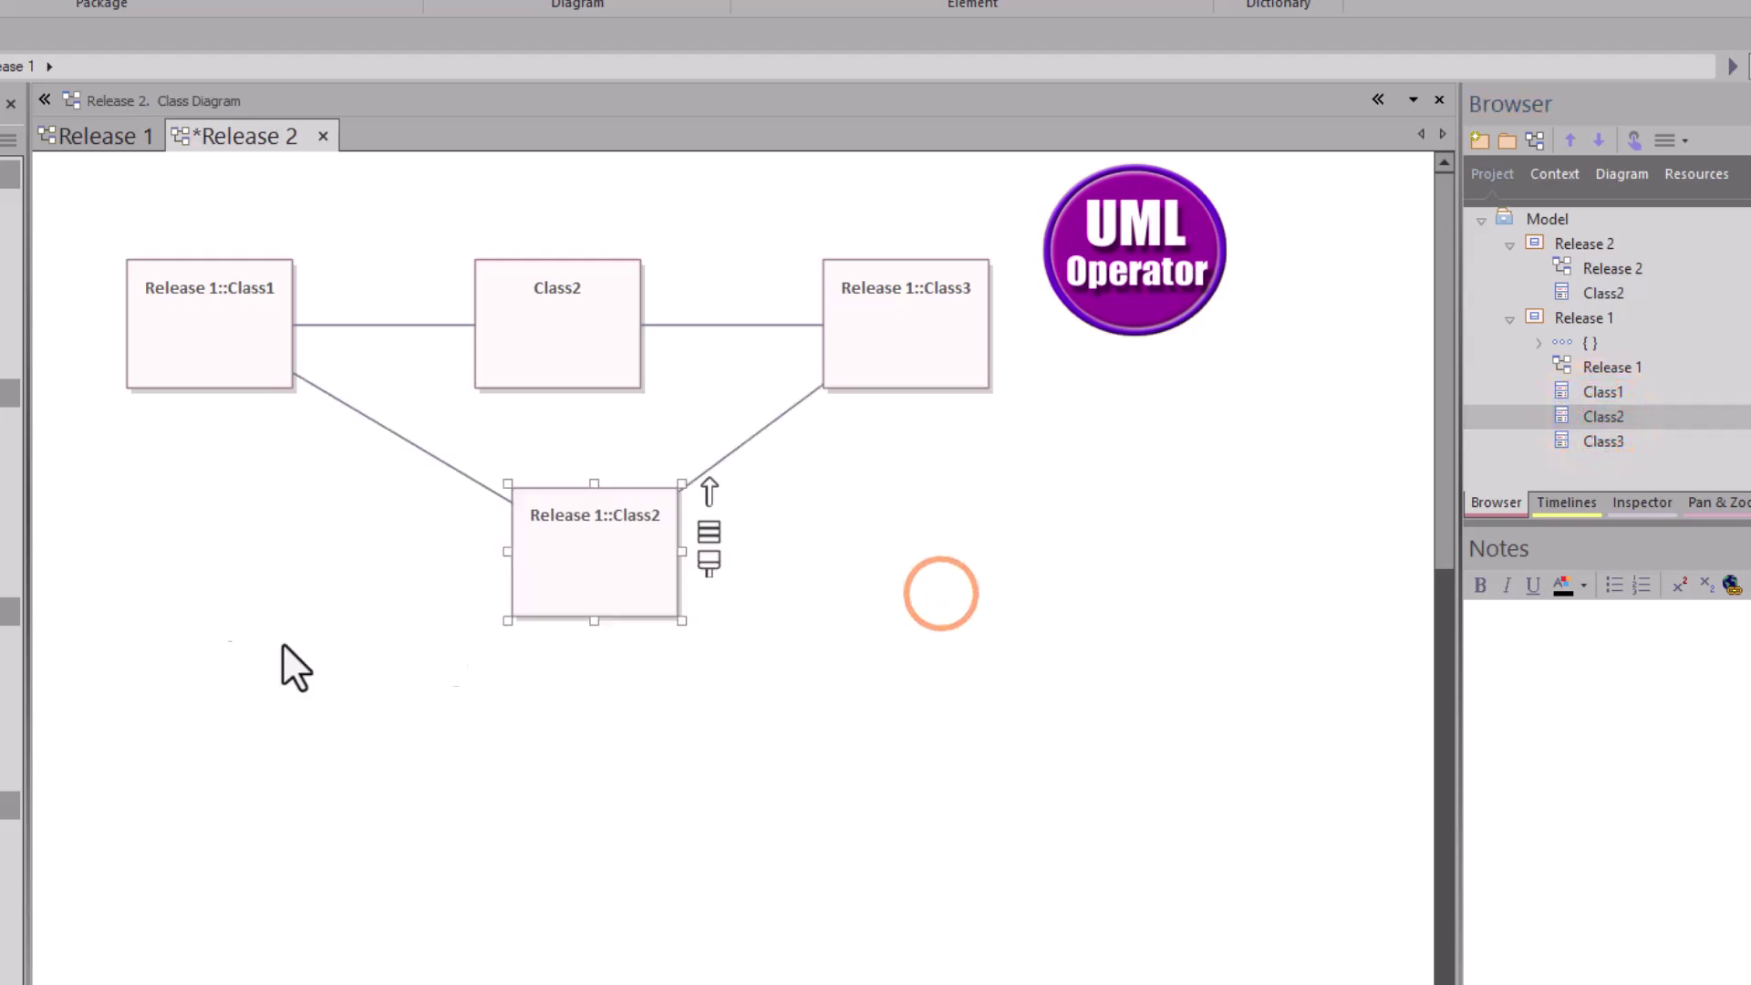
pyautogui.click(610, 568)
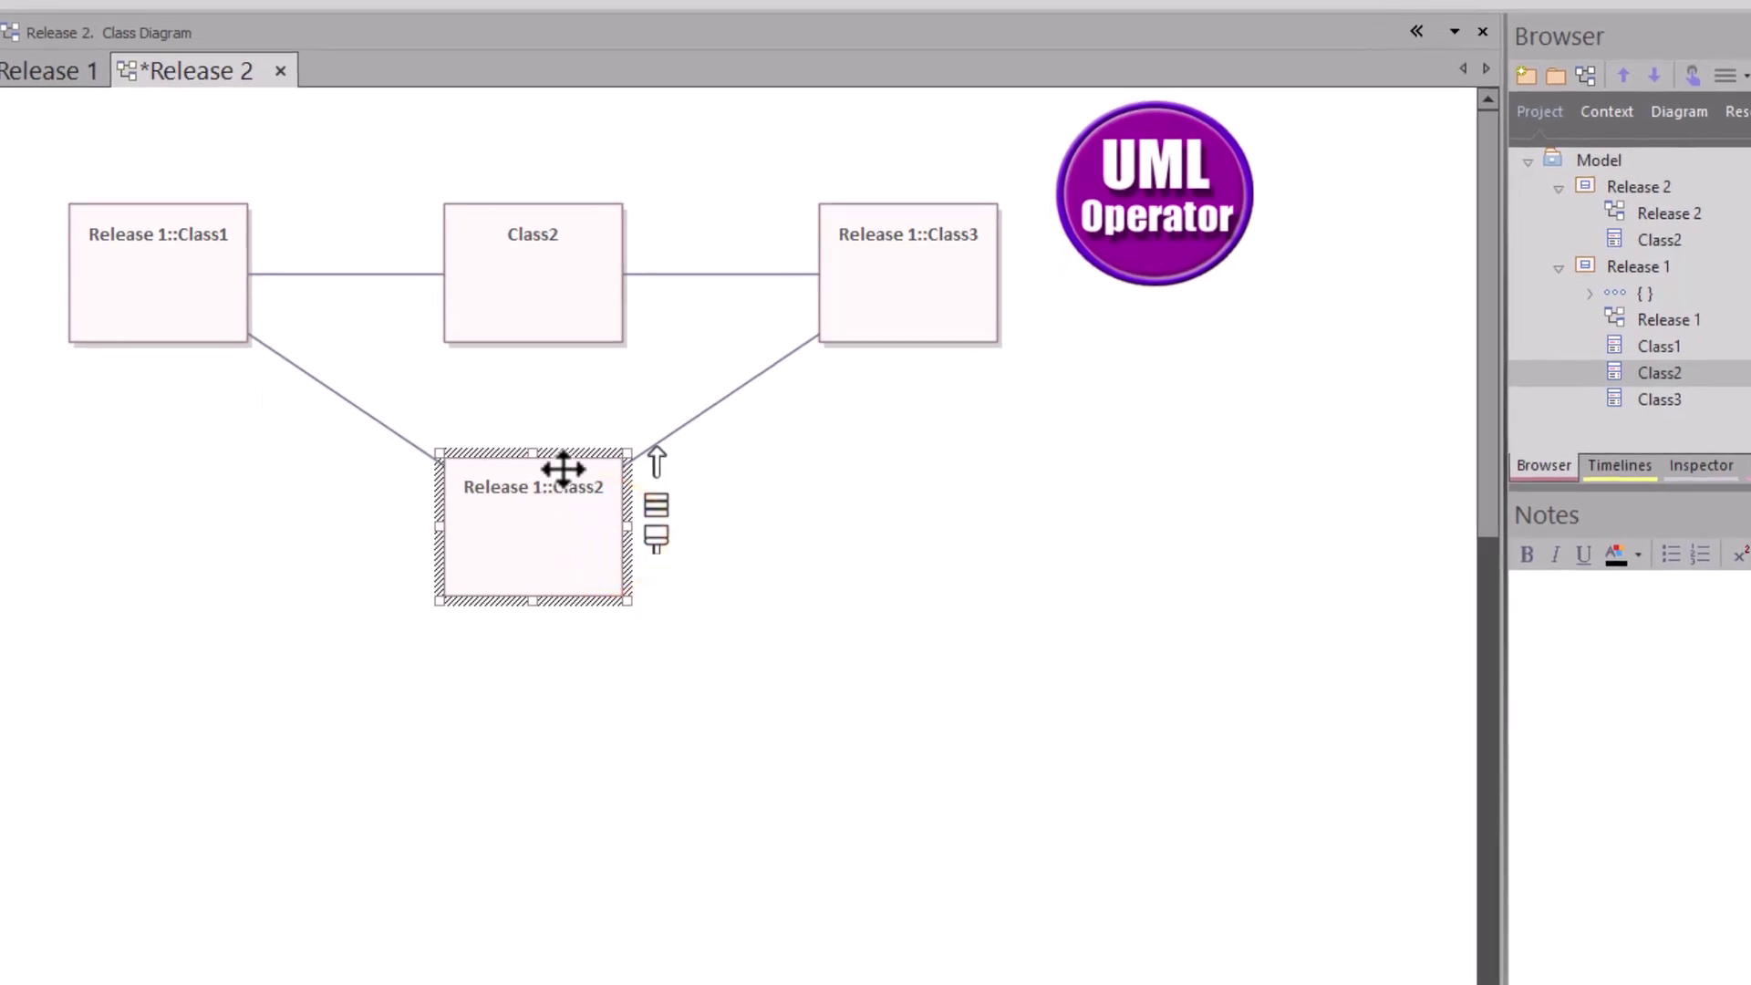
# Step: Compare the version and package properties of the original Class2 with those of the cloned Class2
pyautogui.doubleClick(545, 538)
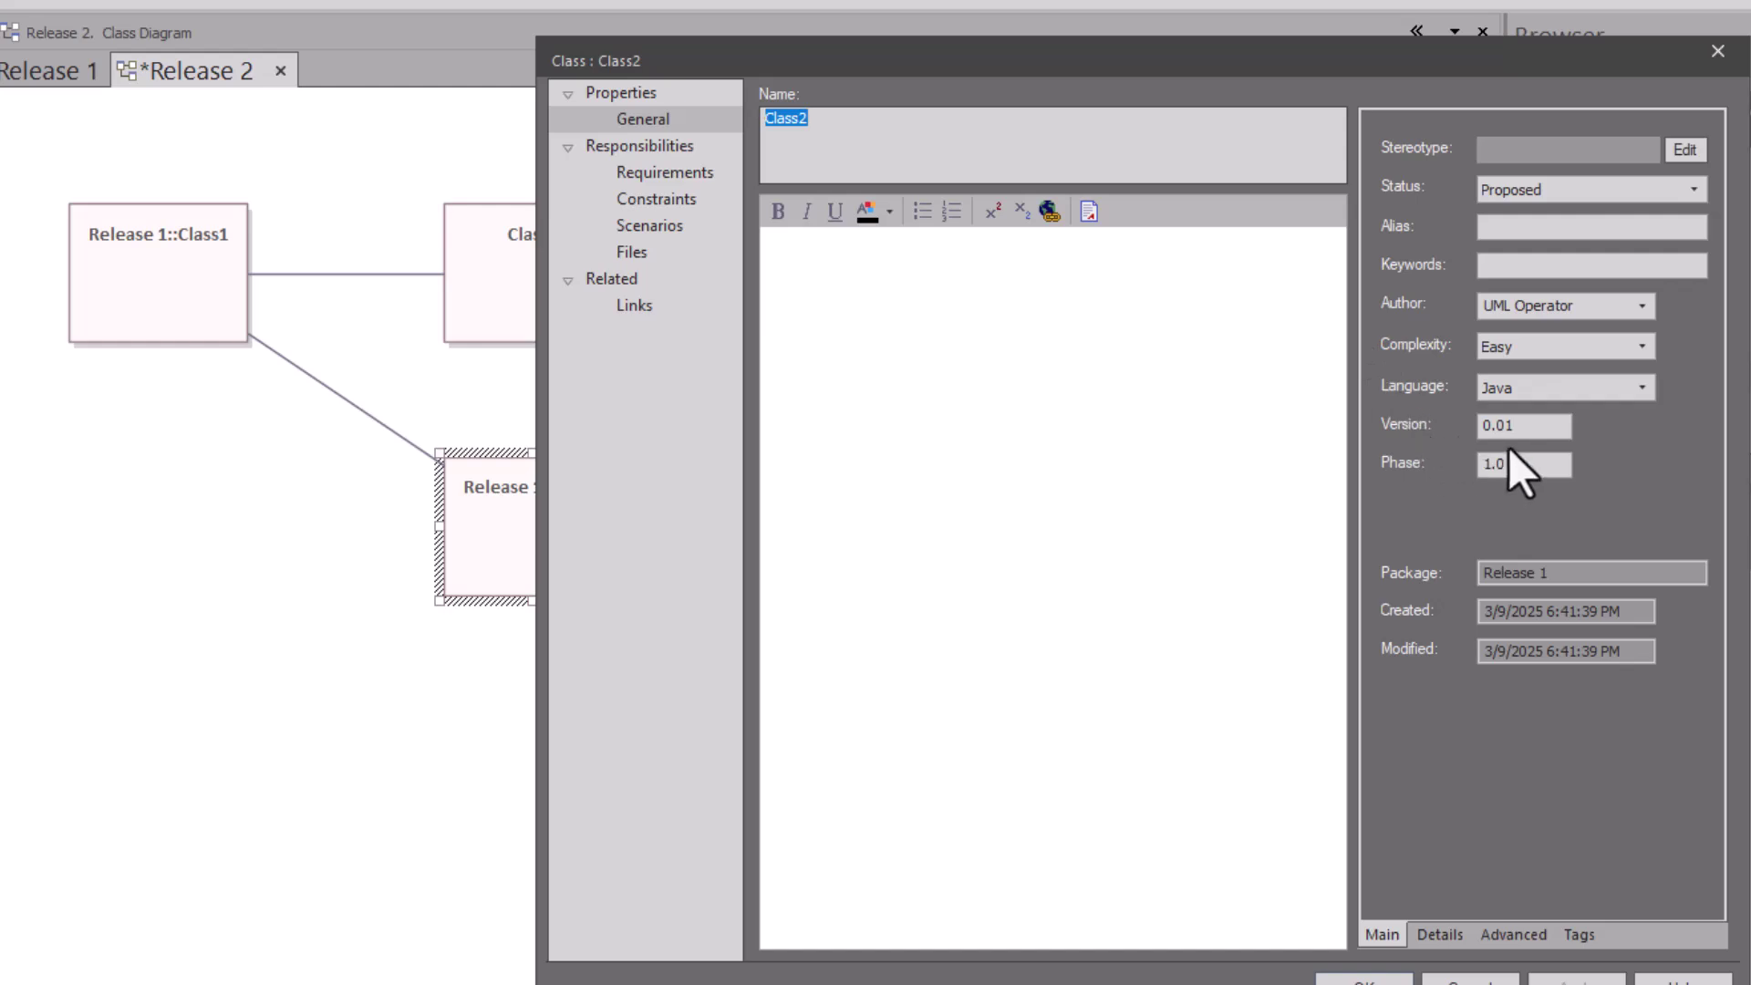
pyautogui.doubleClick(1522, 426)
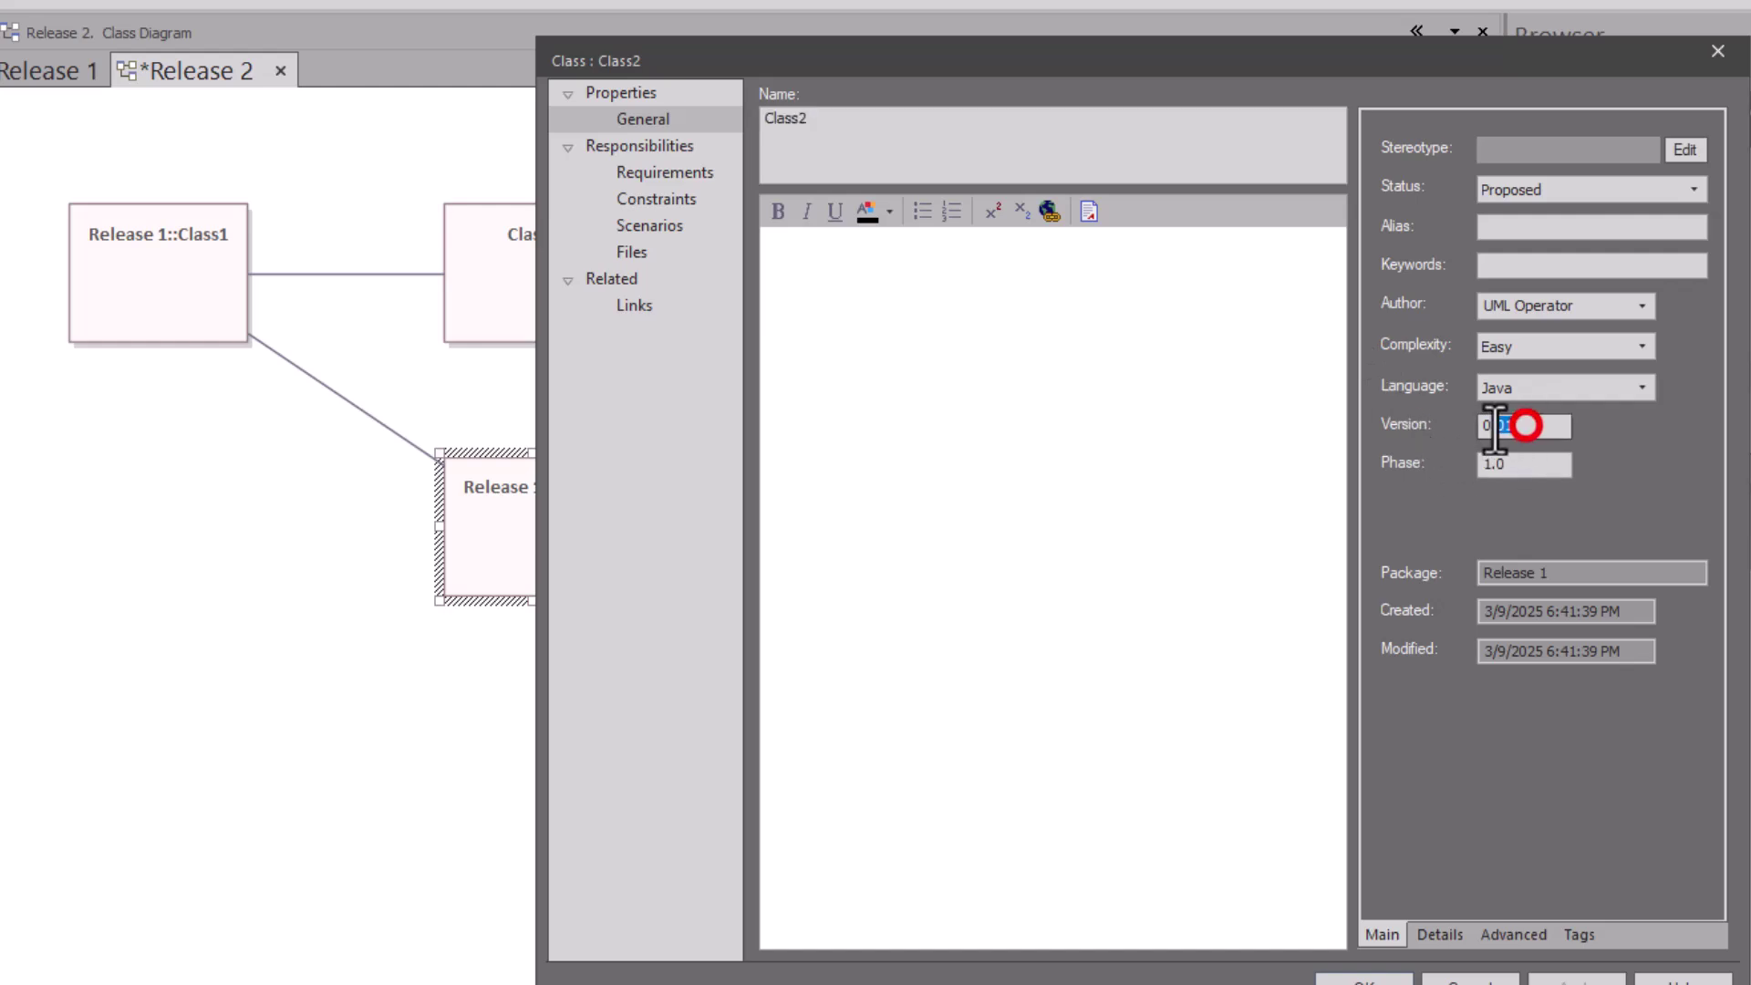
pyautogui.click(1377, 976)
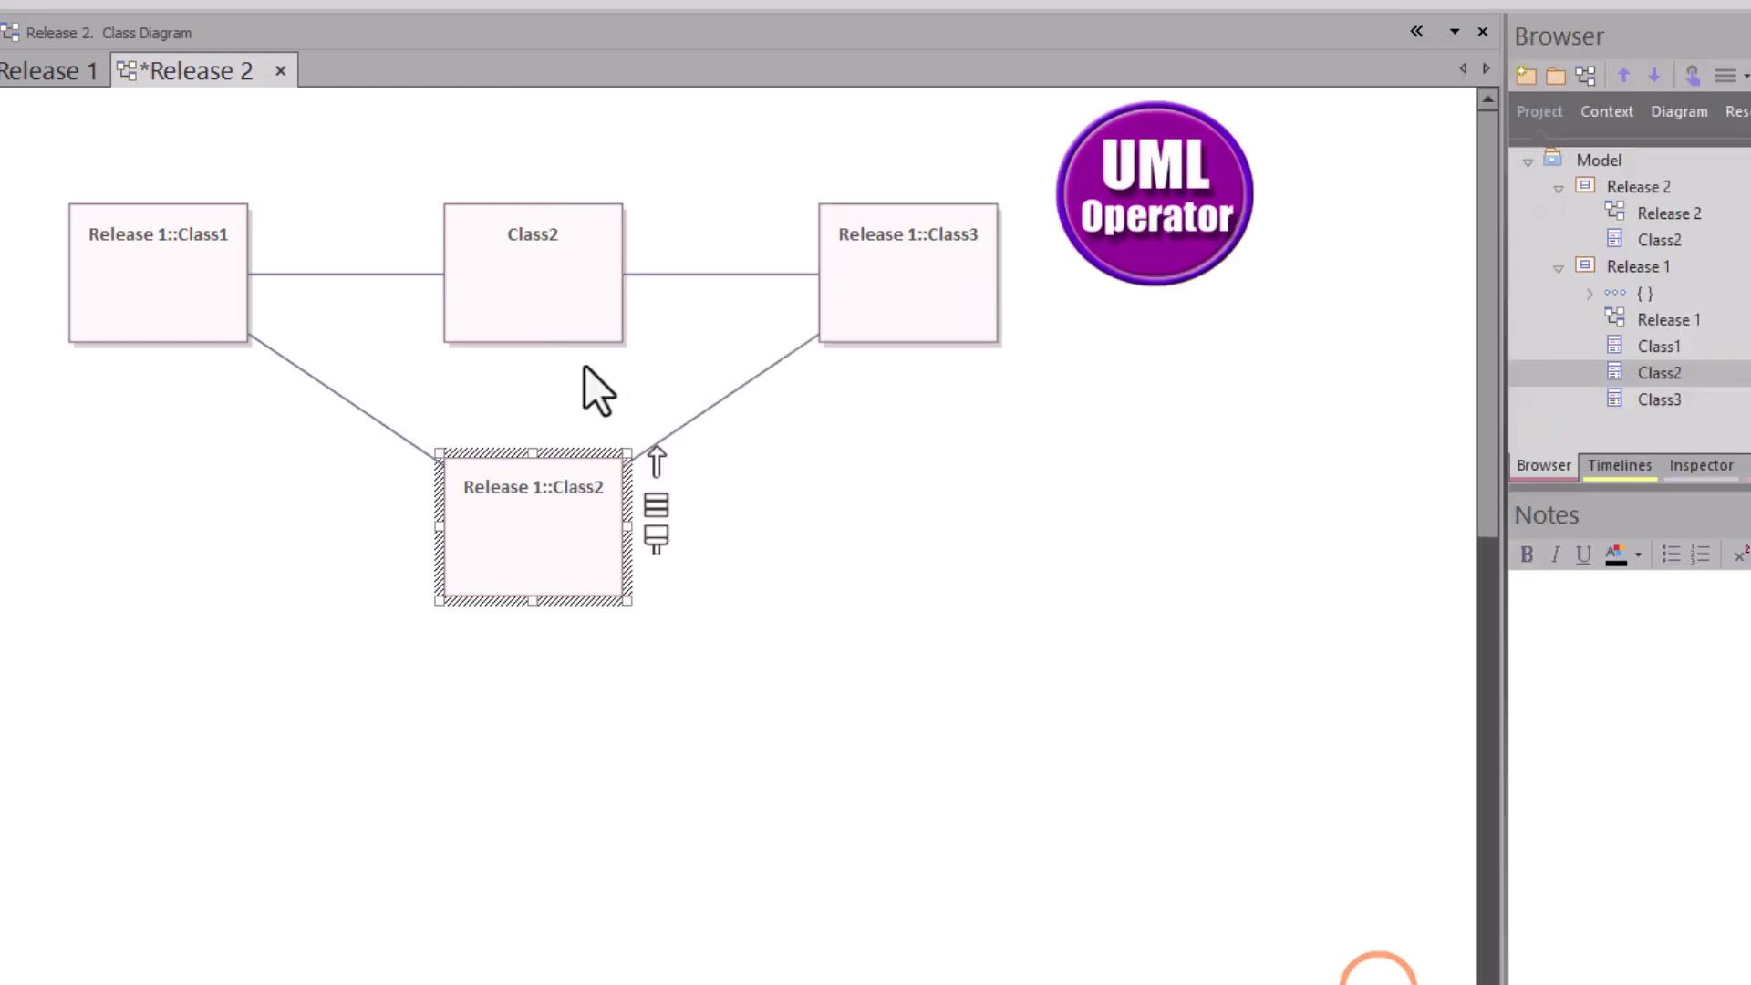
pyautogui.click(535, 329)
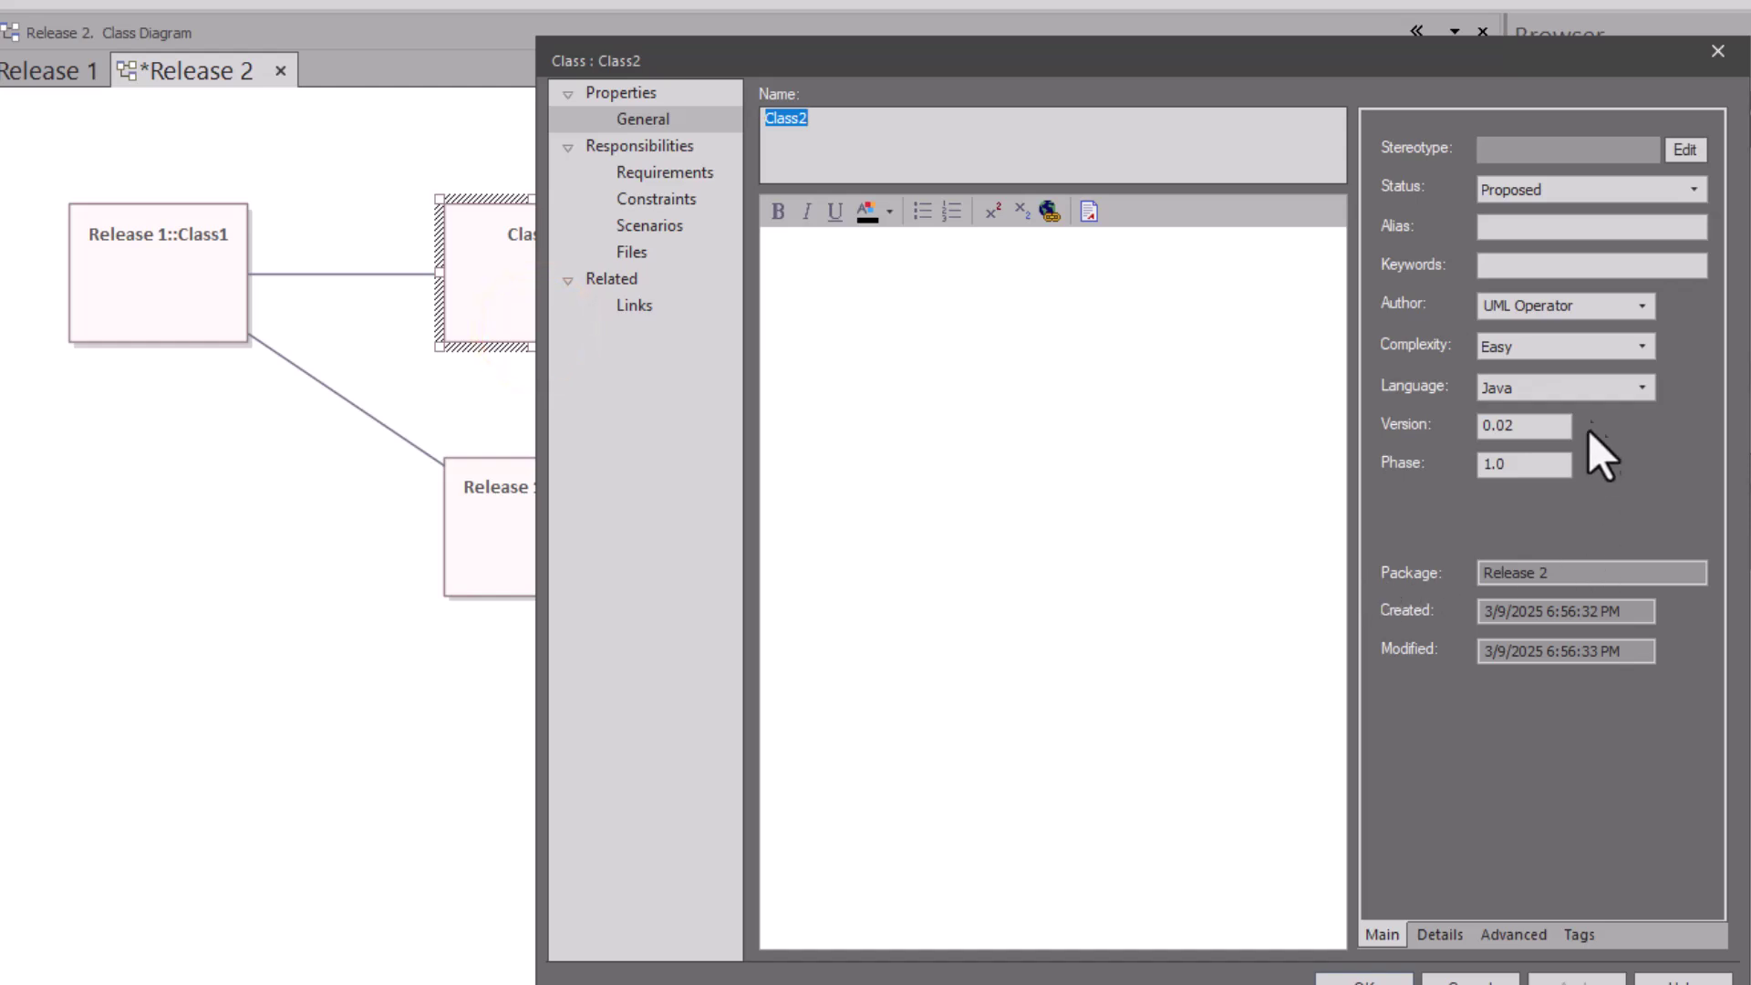
pyautogui.click(1363, 978)
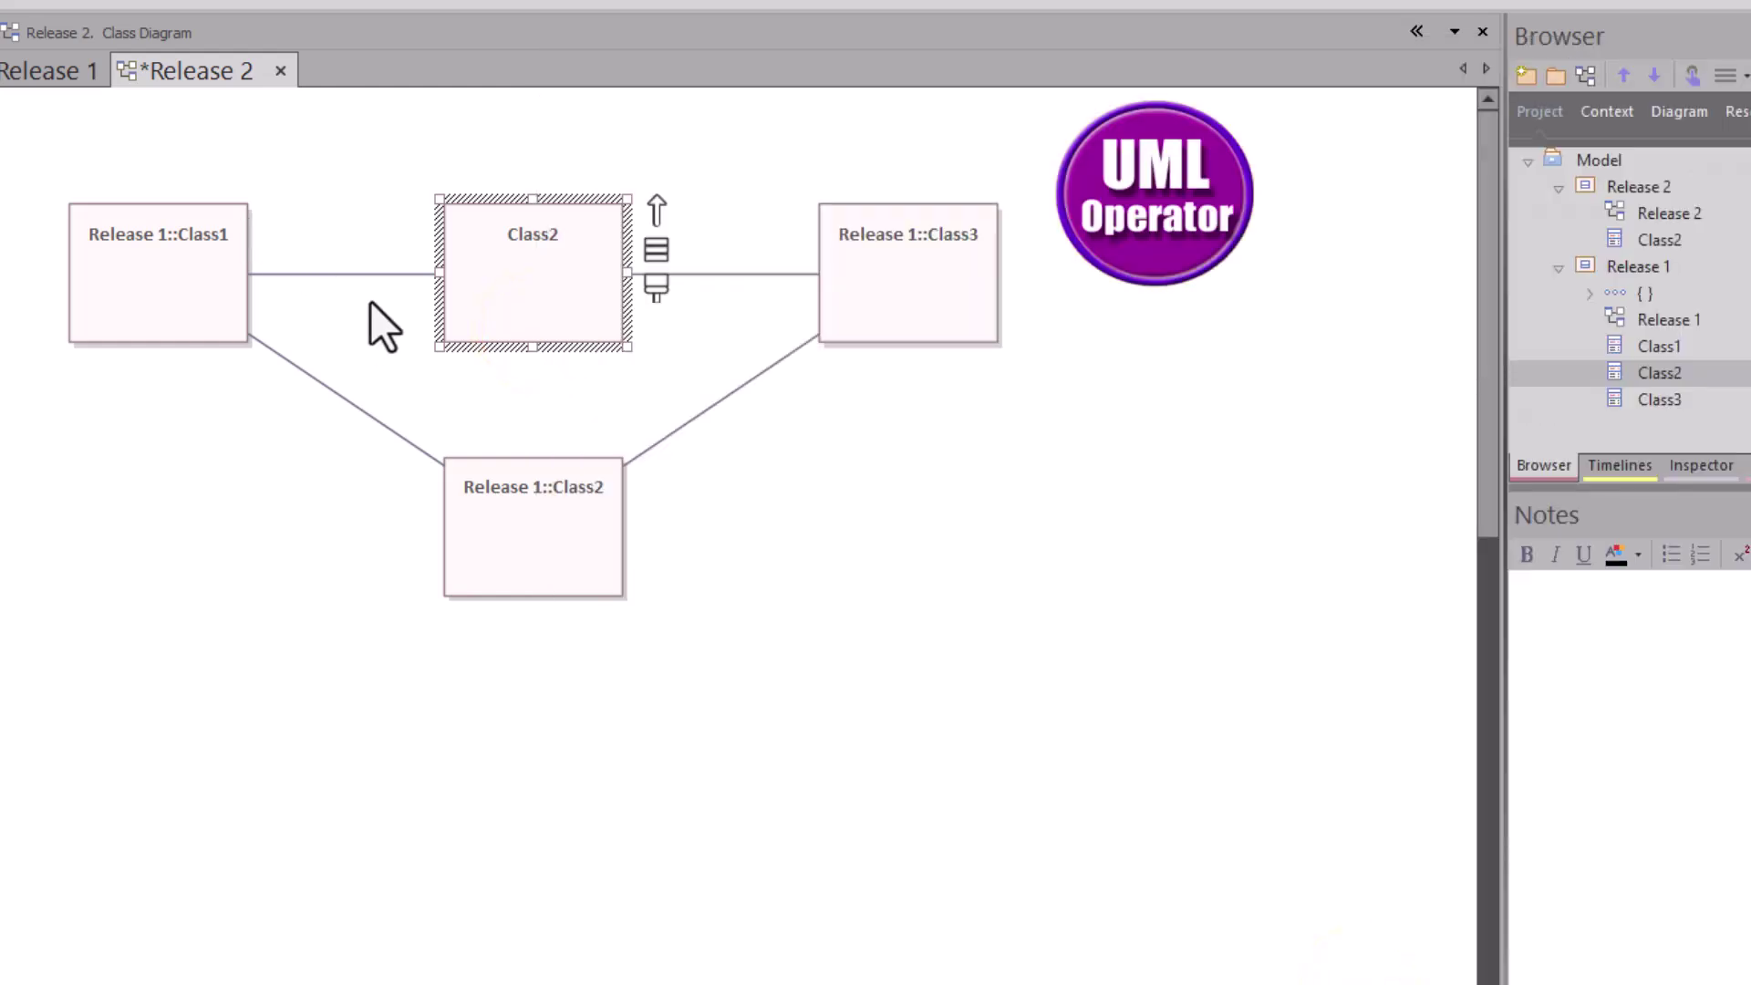
# Step: Examine the connectors linking the original Class2 to Class1 and Class3 in the Release 2 diagram
pyautogui.click(184, 260)
pyautogui.click(485, 515)
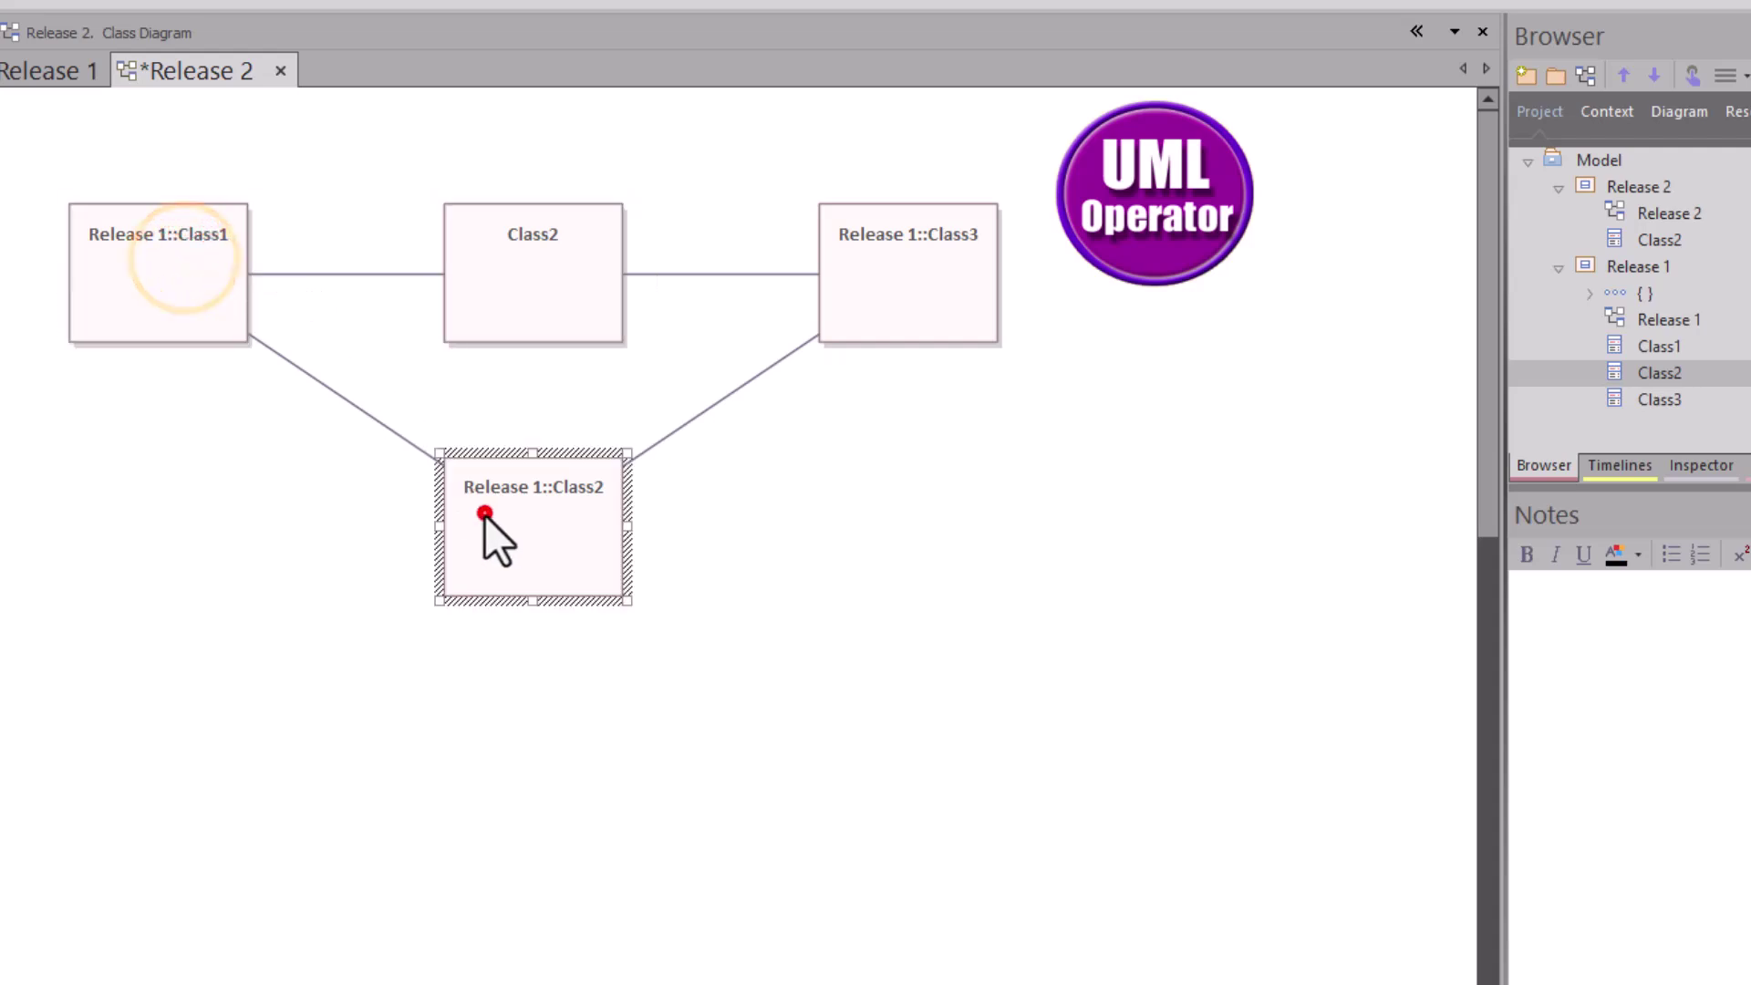
pyautogui.click(889, 282)
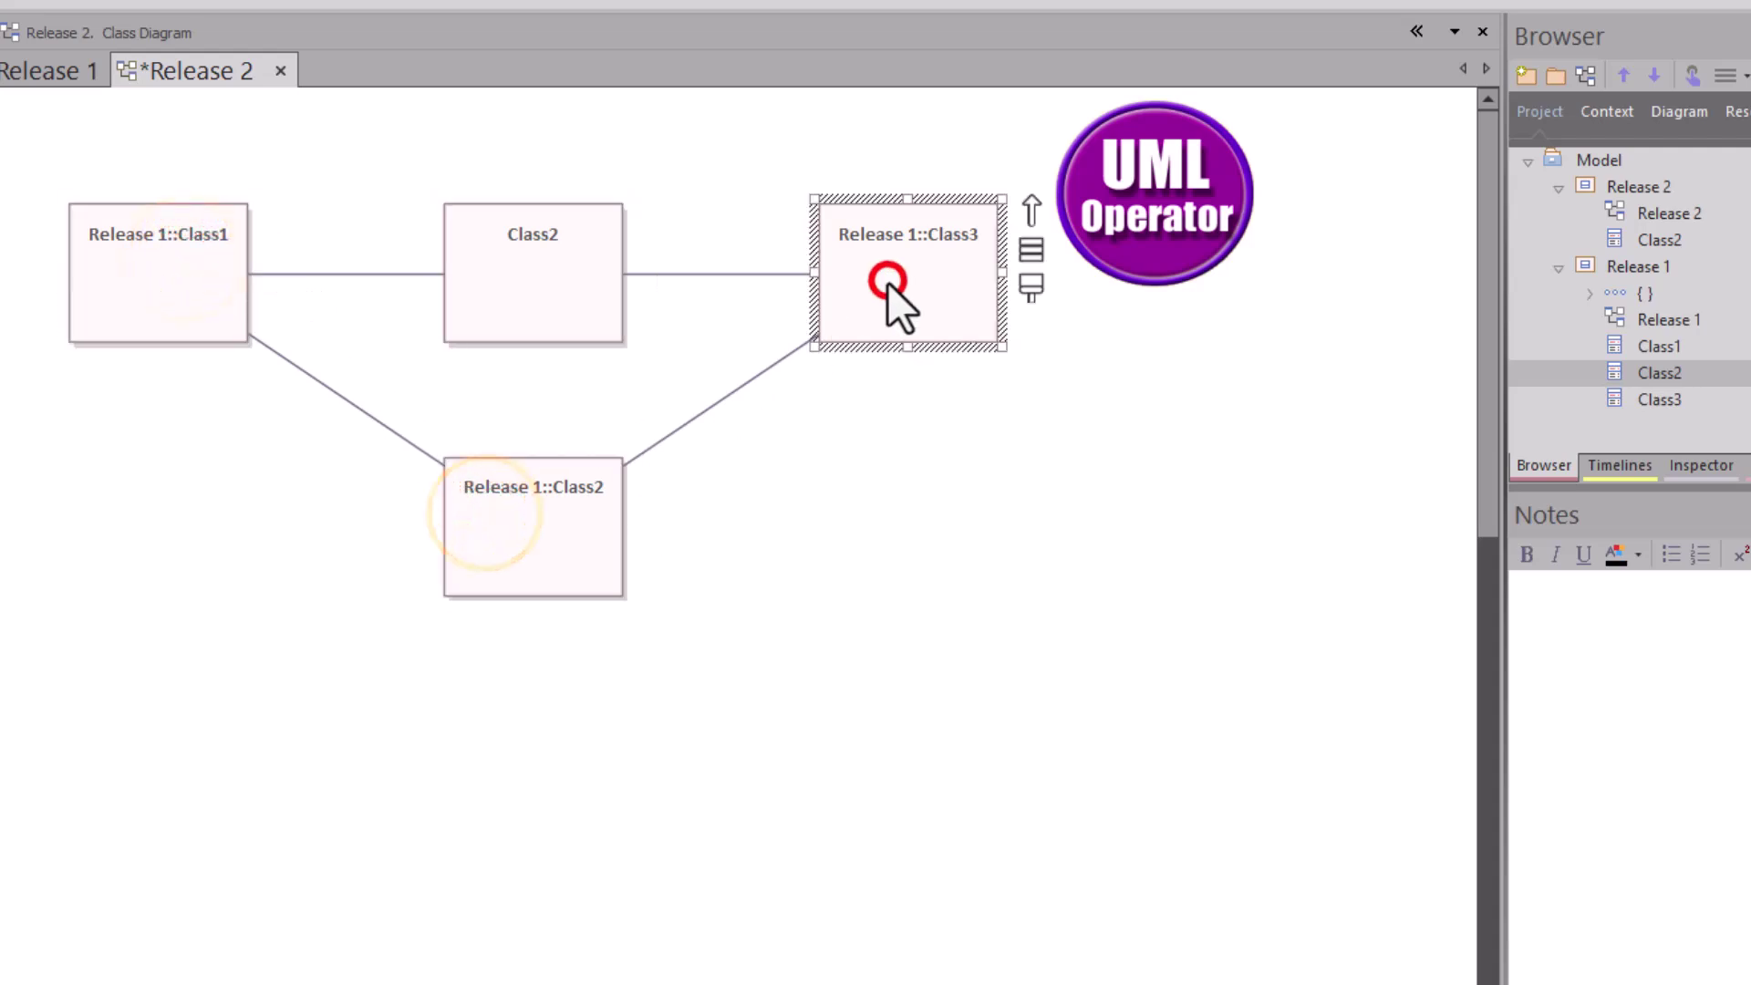
pyautogui.click(343, 403)
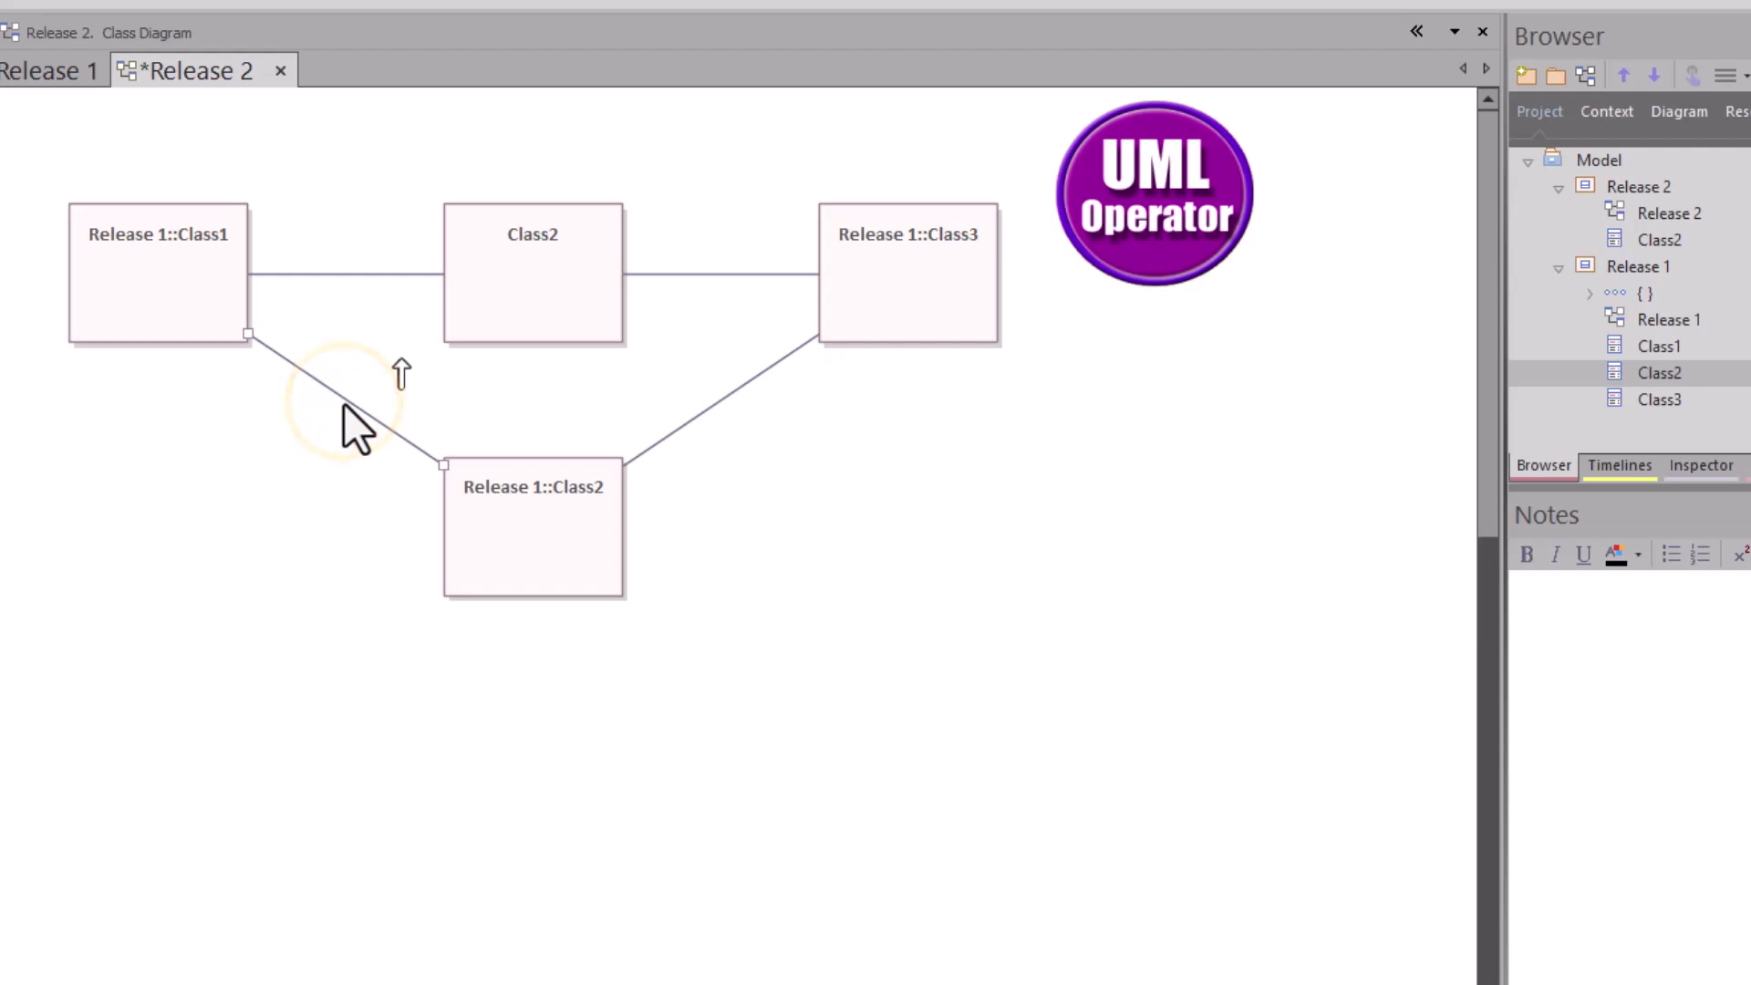
pyautogui.click(727, 395)
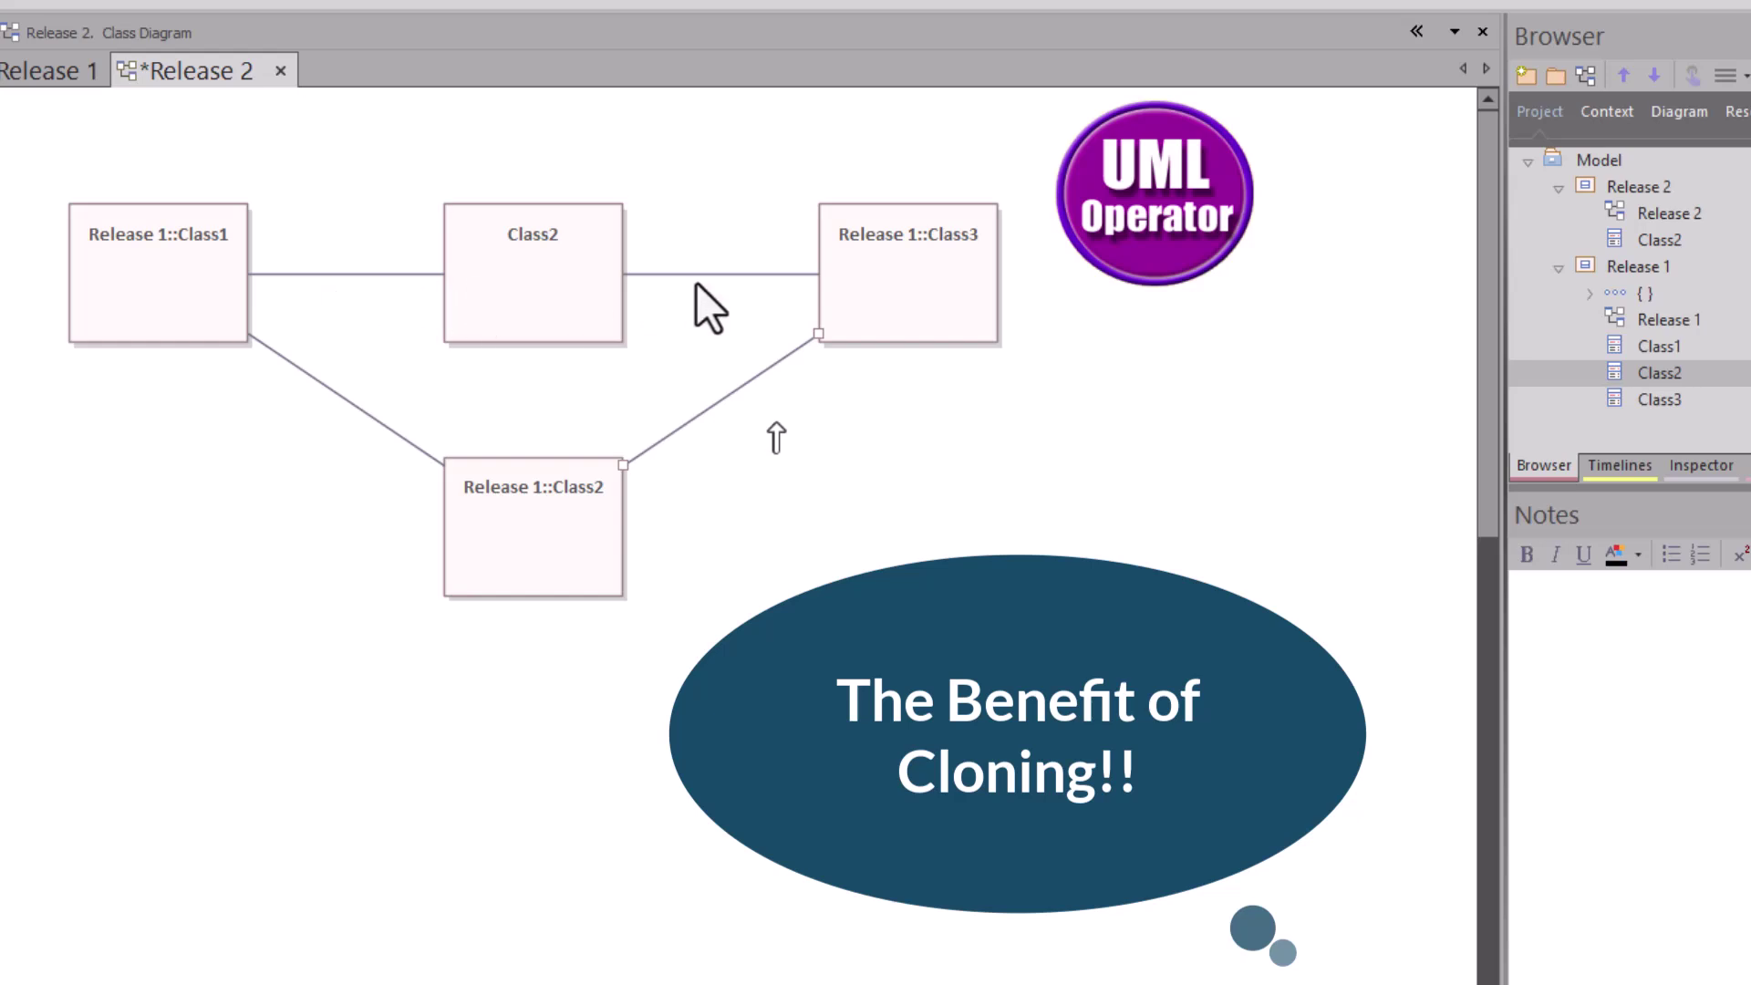
# Step: Select Class1, the cloned Class2 and Class3 in the Release 2 diagram to review how the clone connects to them
pyautogui.click(135, 266)
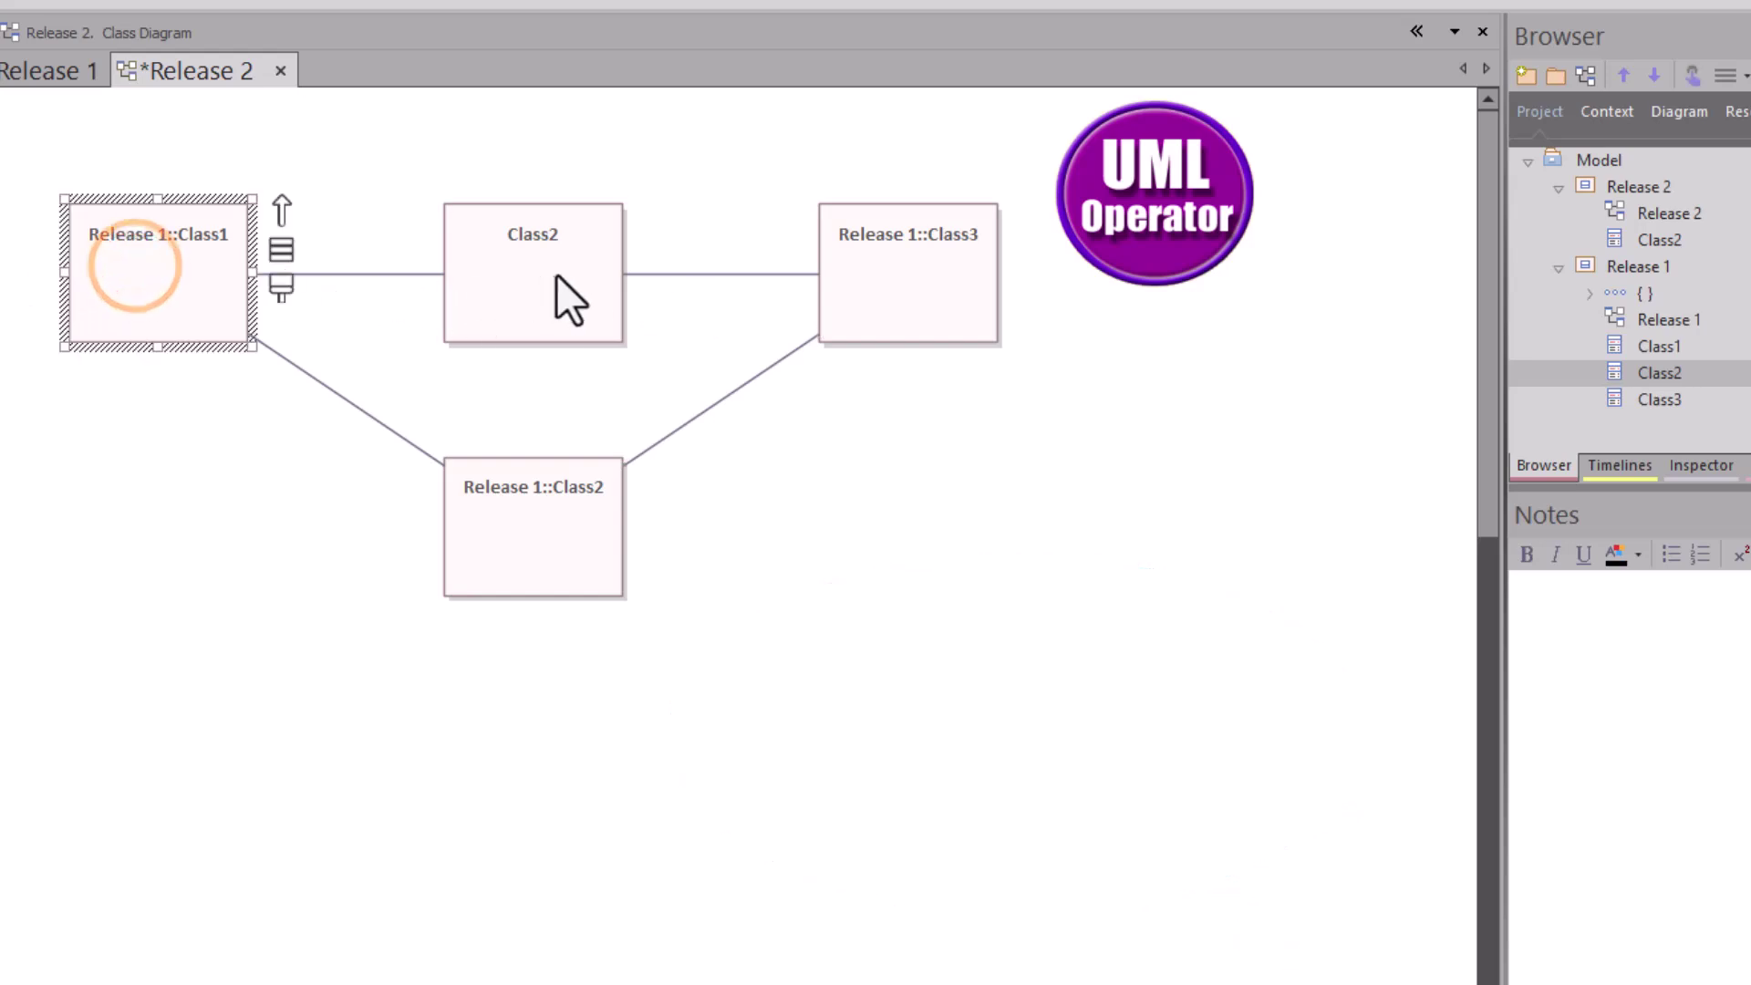
pyautogui.click(557, 274)
pyautogui.click(895, 287)
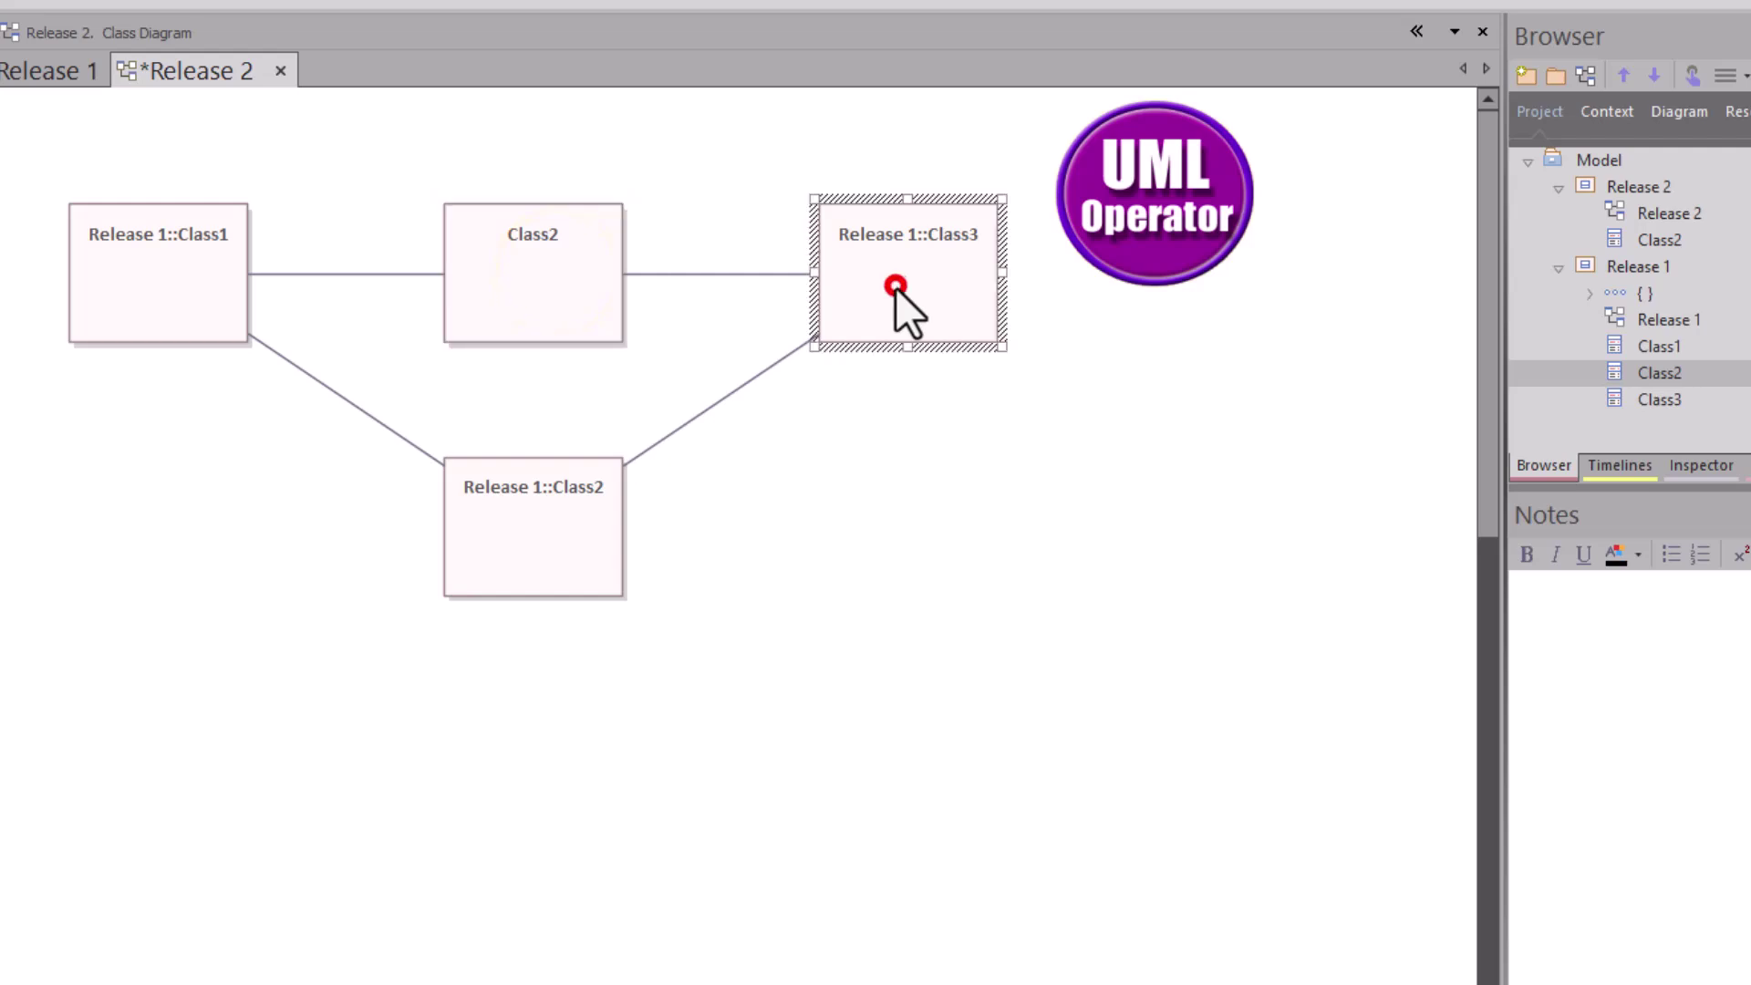
pyautogui.click(580, 270)
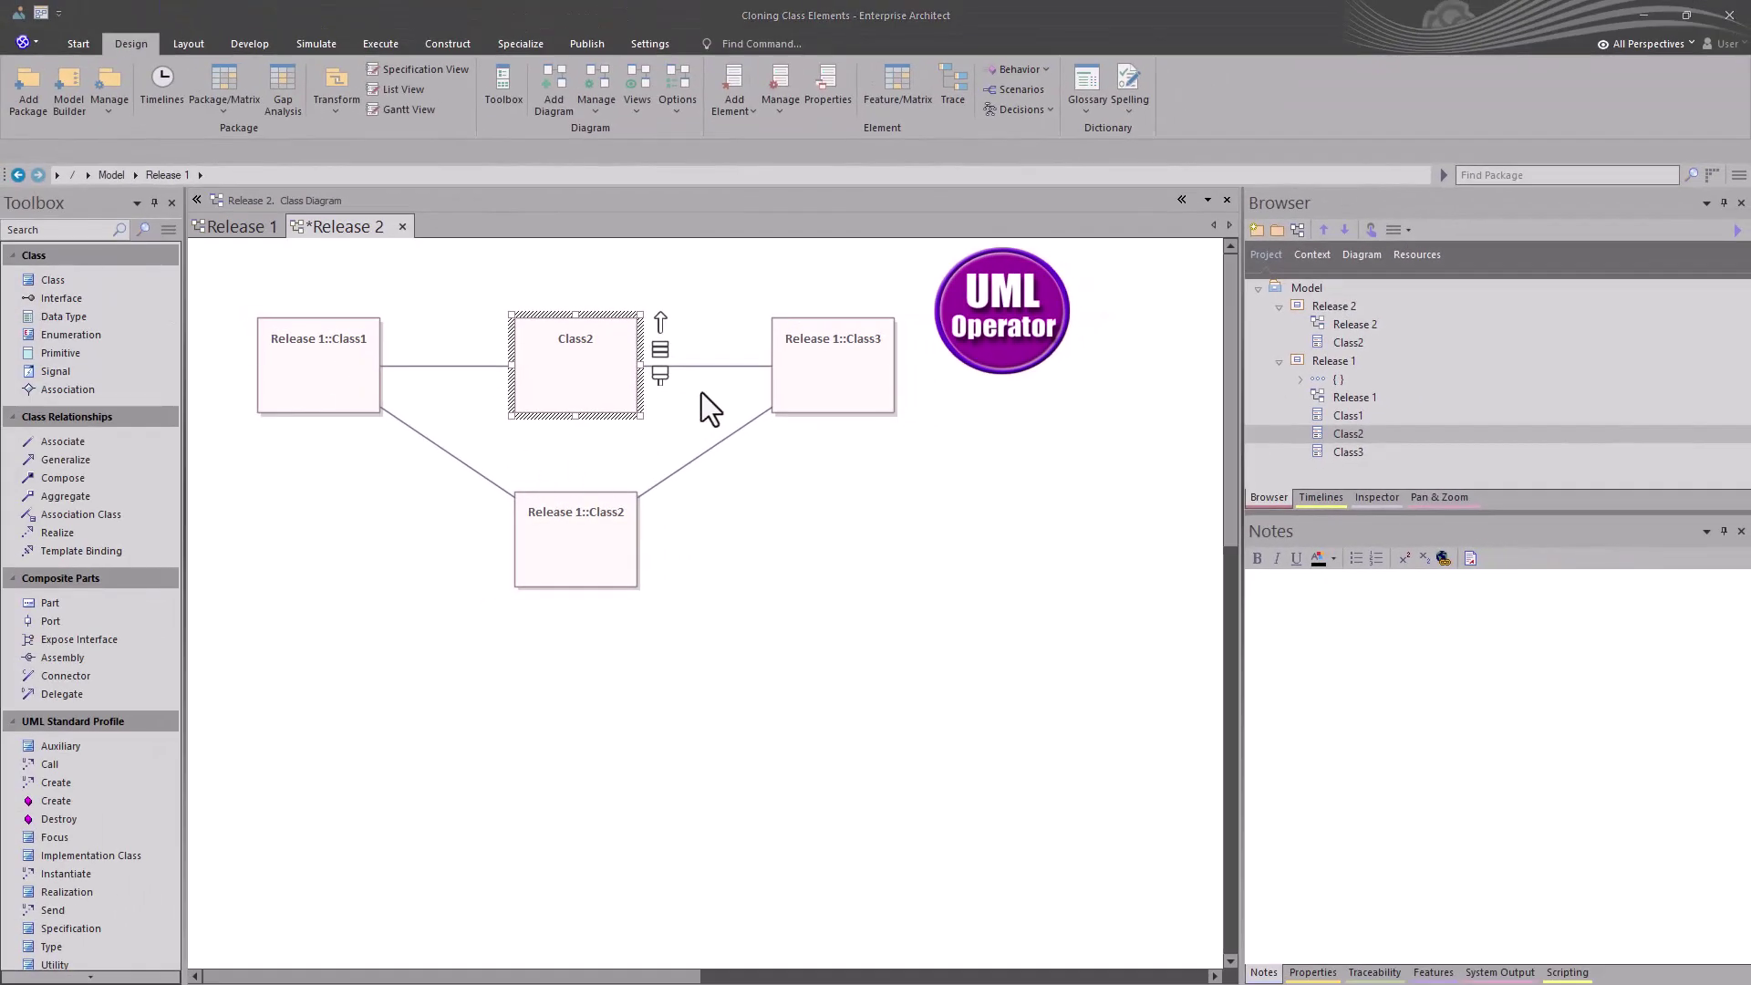
# Step: Compare the Release 2 package and its cloned Class2 with the original Class2 in the Release 1 package
pyautogui.click(1335, 305)
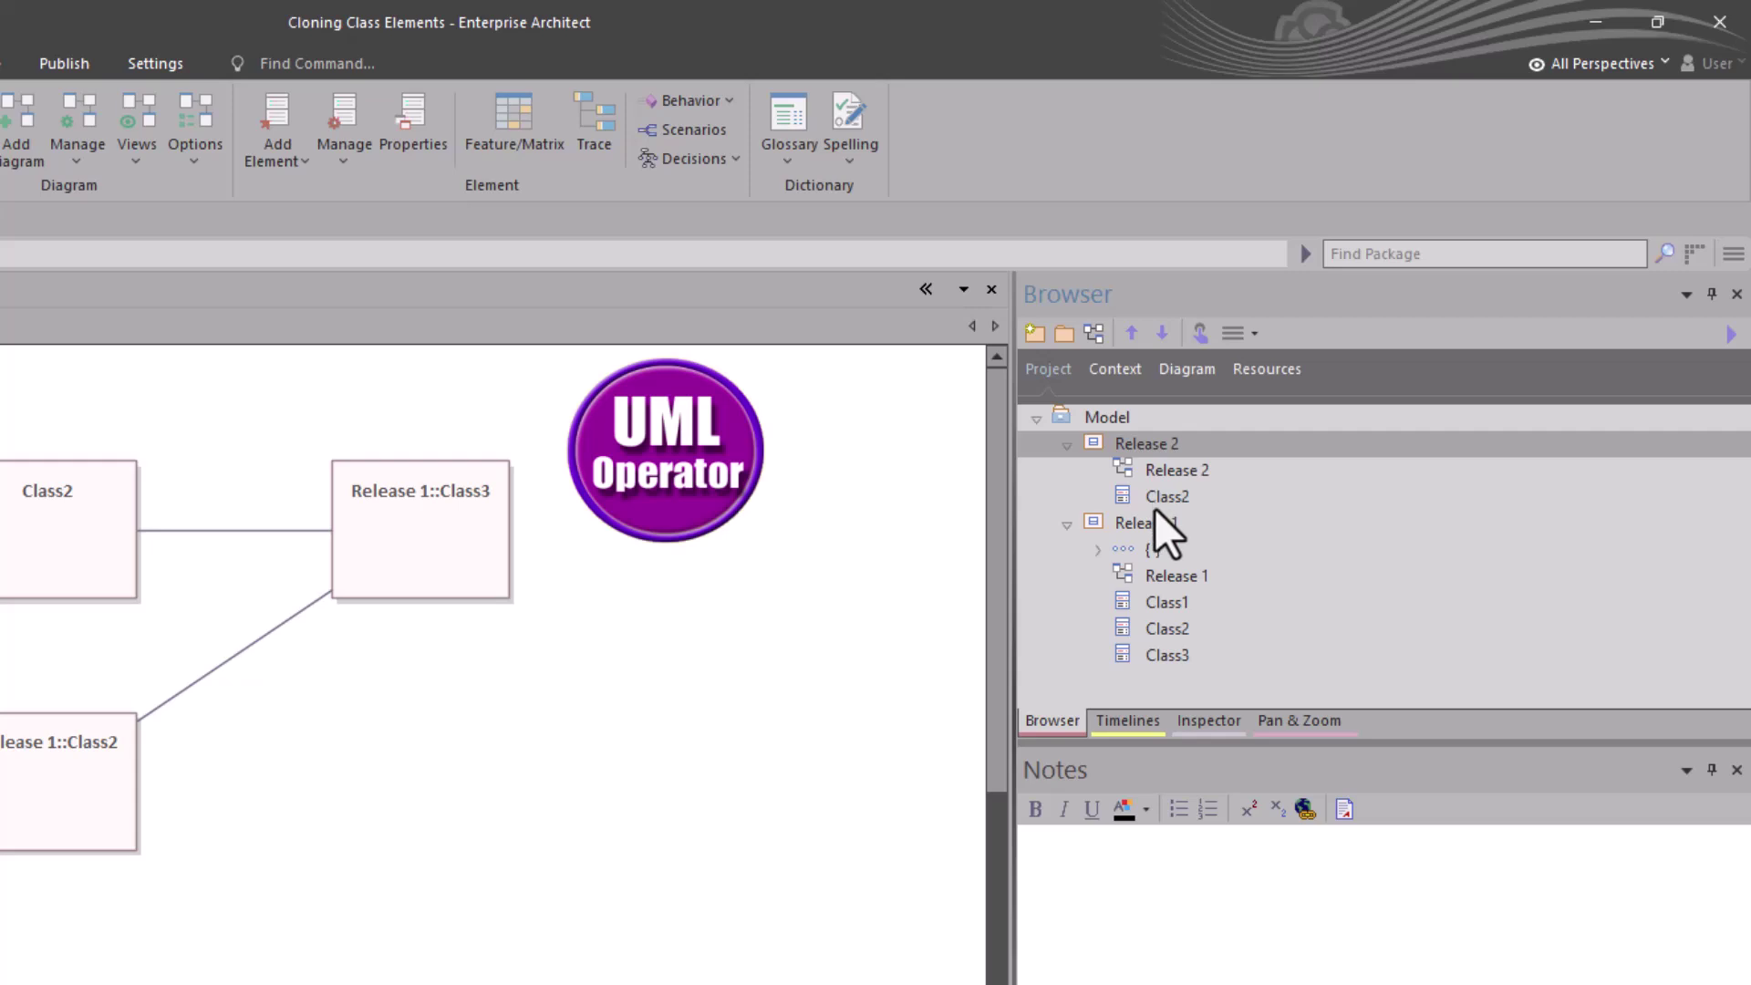
pyautogui.click(1156, 502)
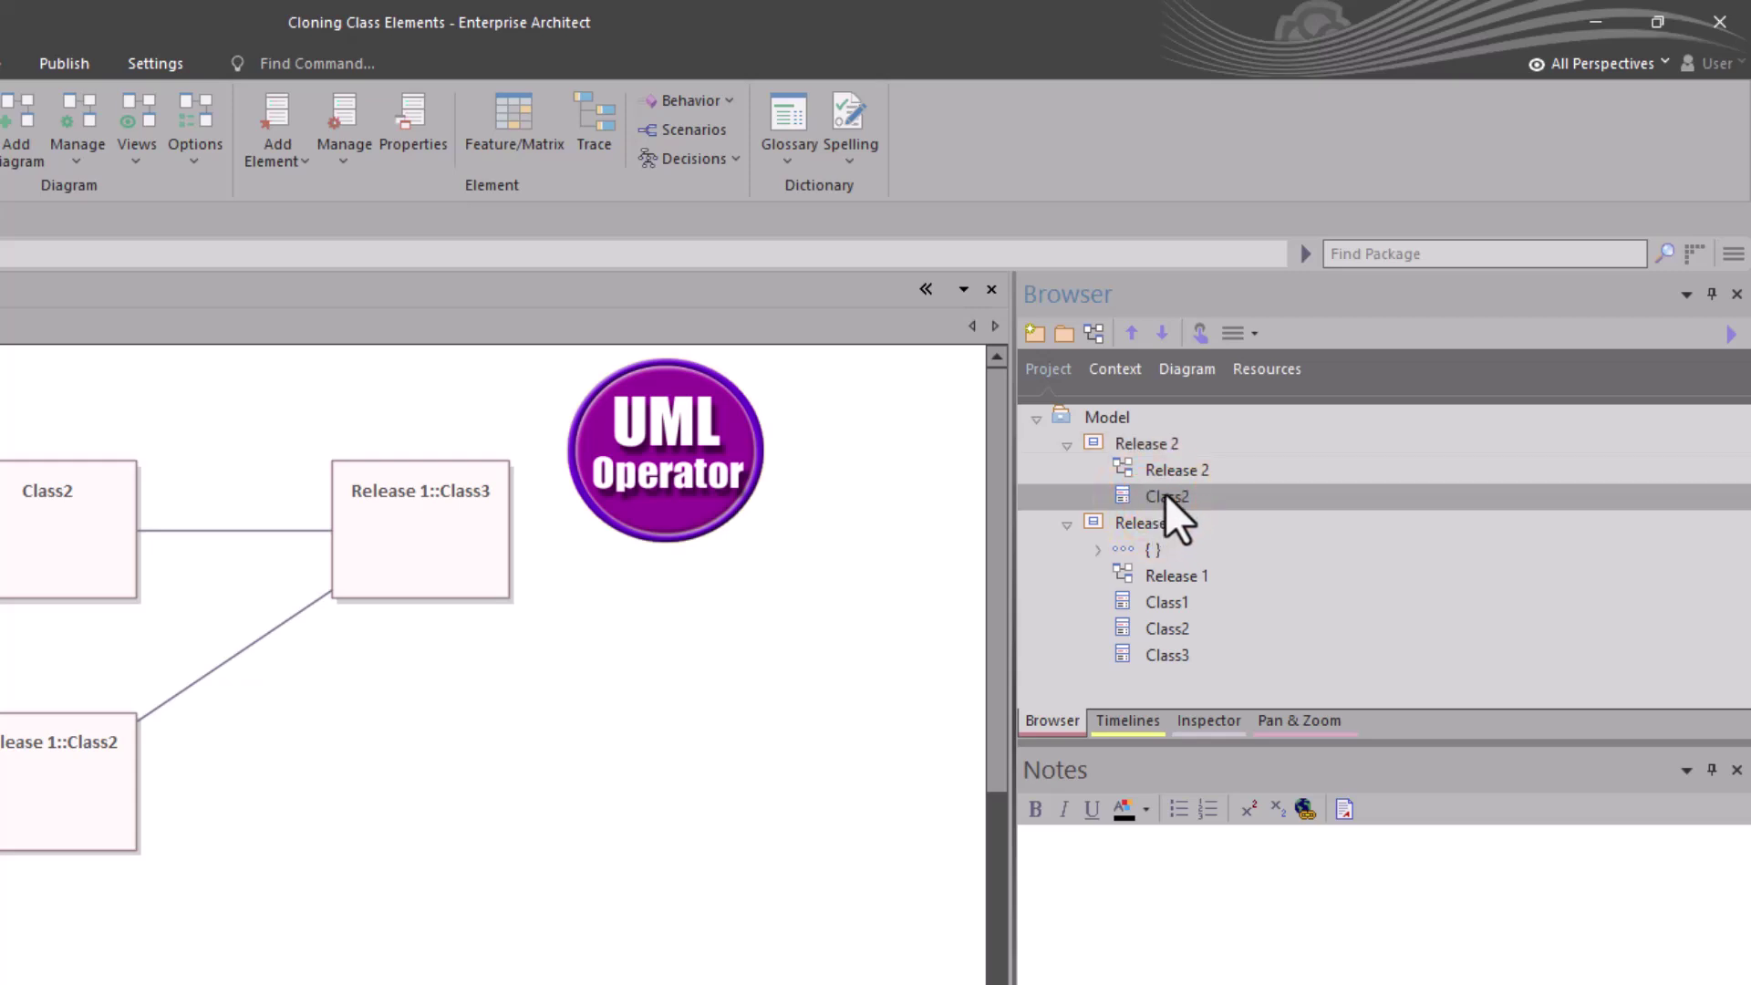
pyautogui.click(1159, 631)
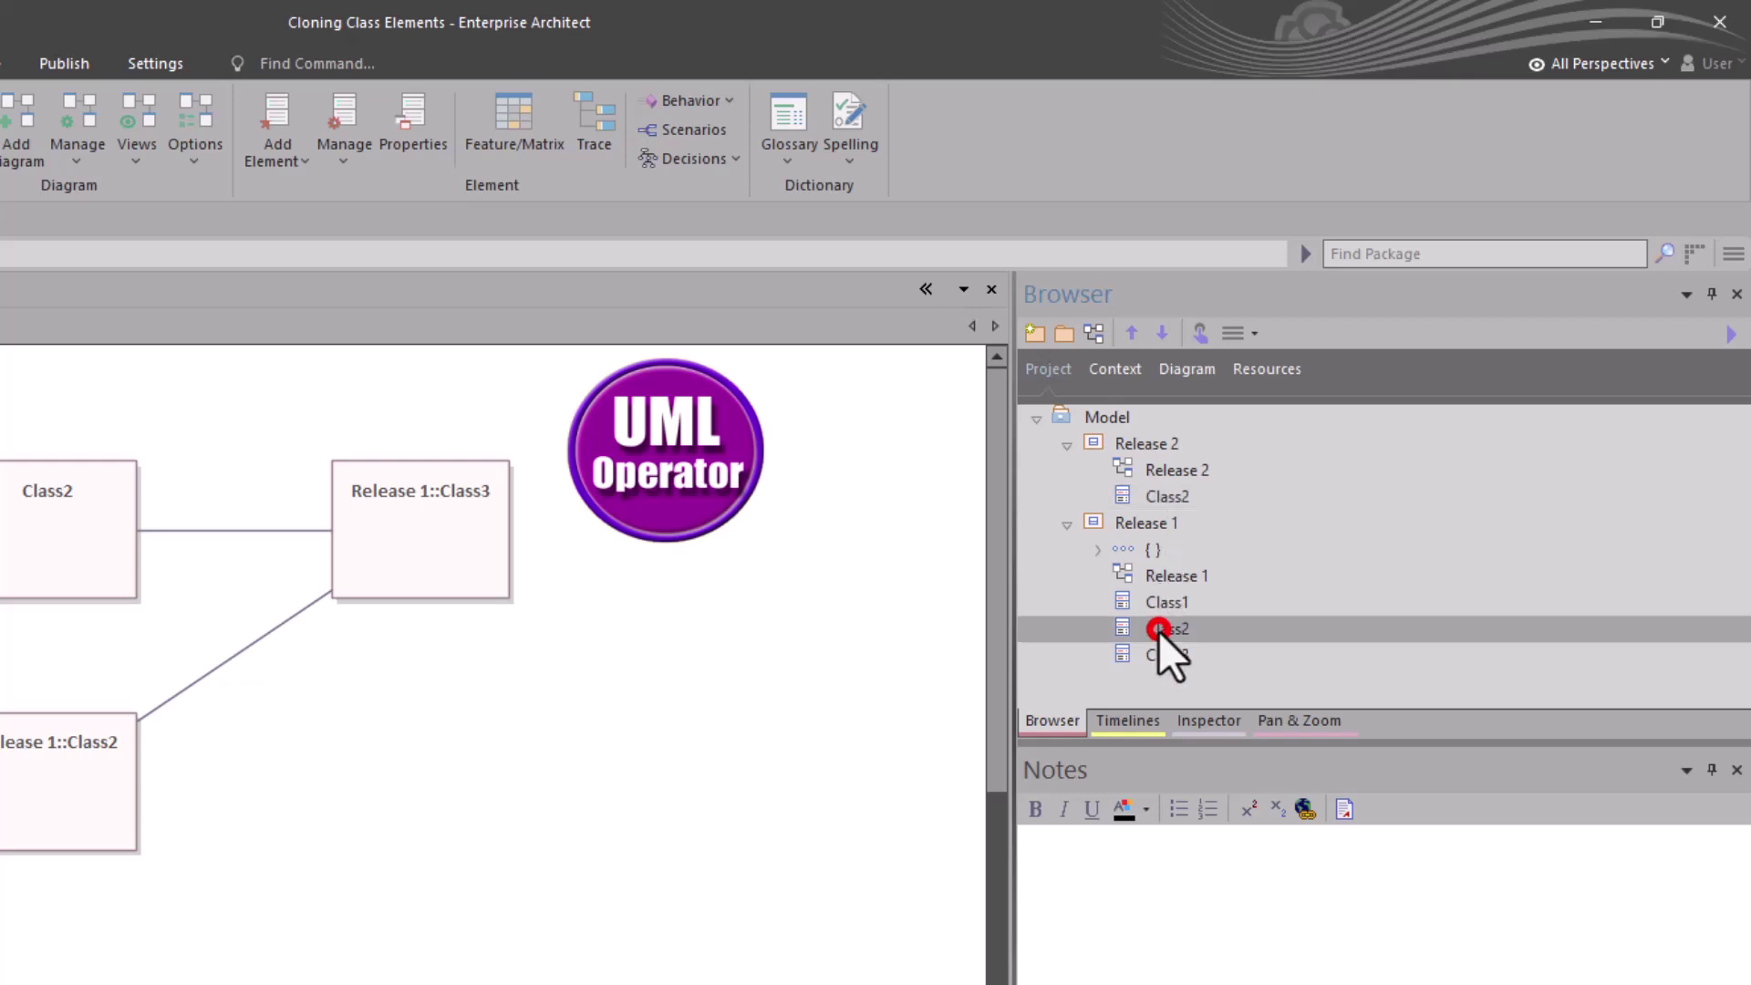
# Step: Start cloning the Release 2 package structure as a new version named Release 3 with version 0.03
pyautogui.click(1124, 441)
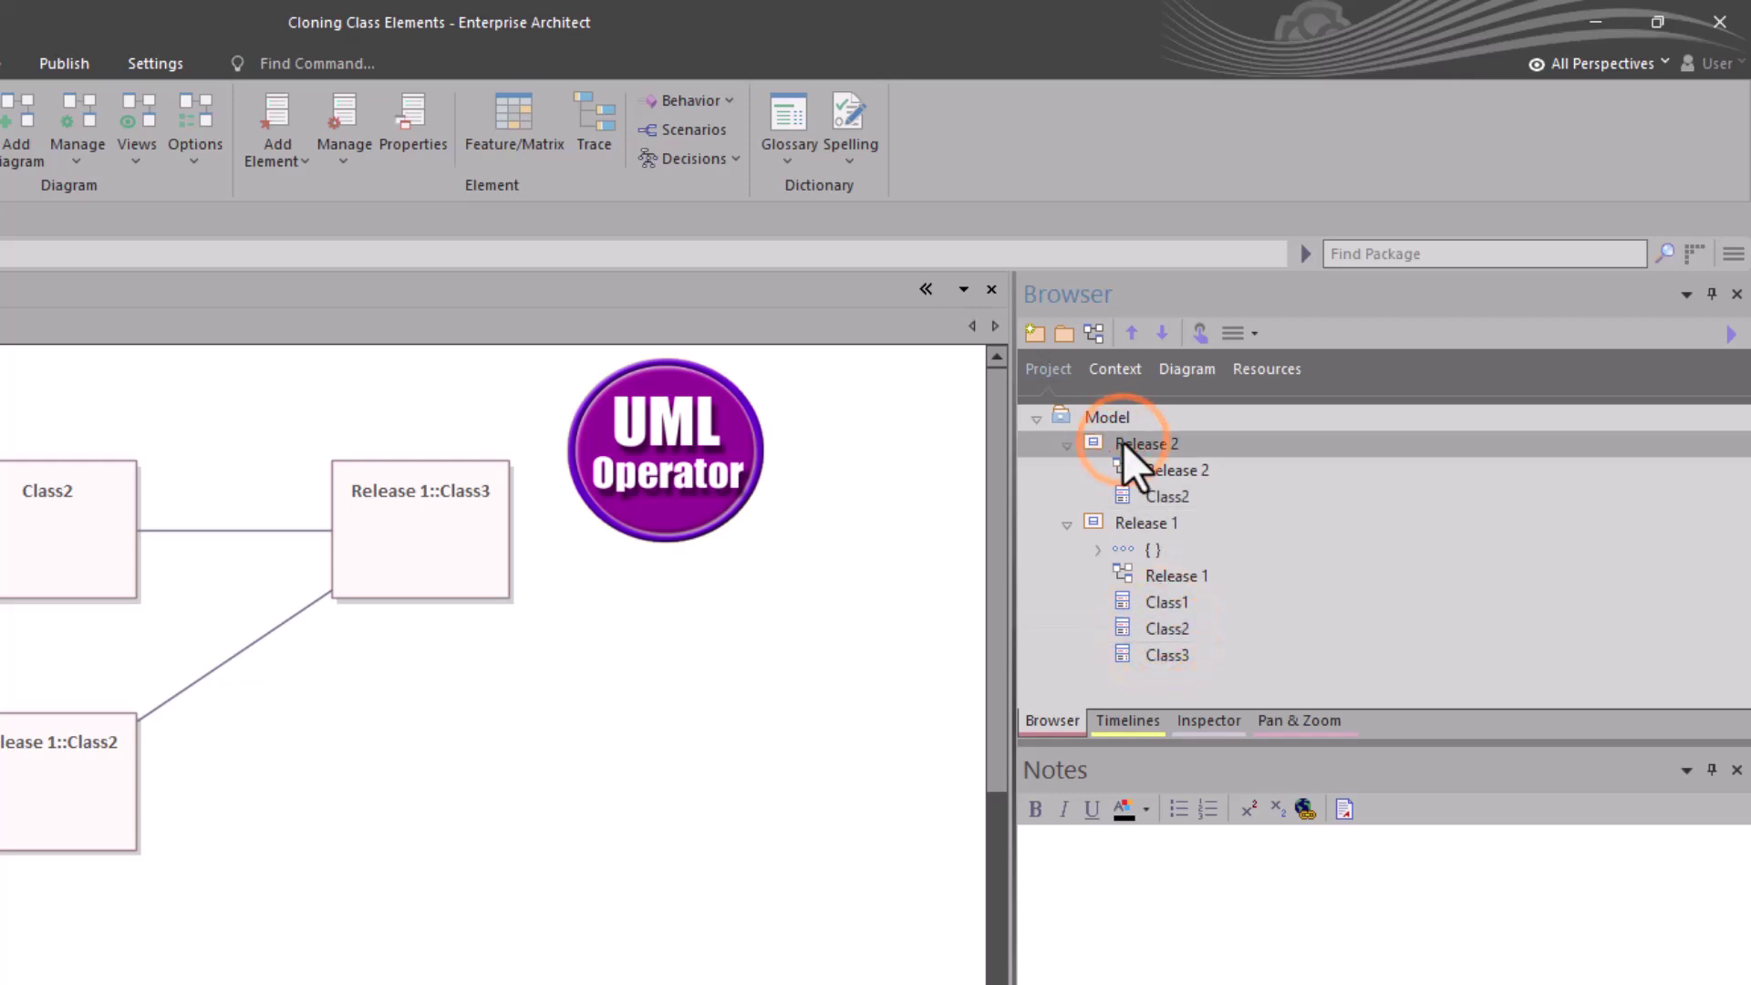
pyautogui.rightClick(1124, 441)
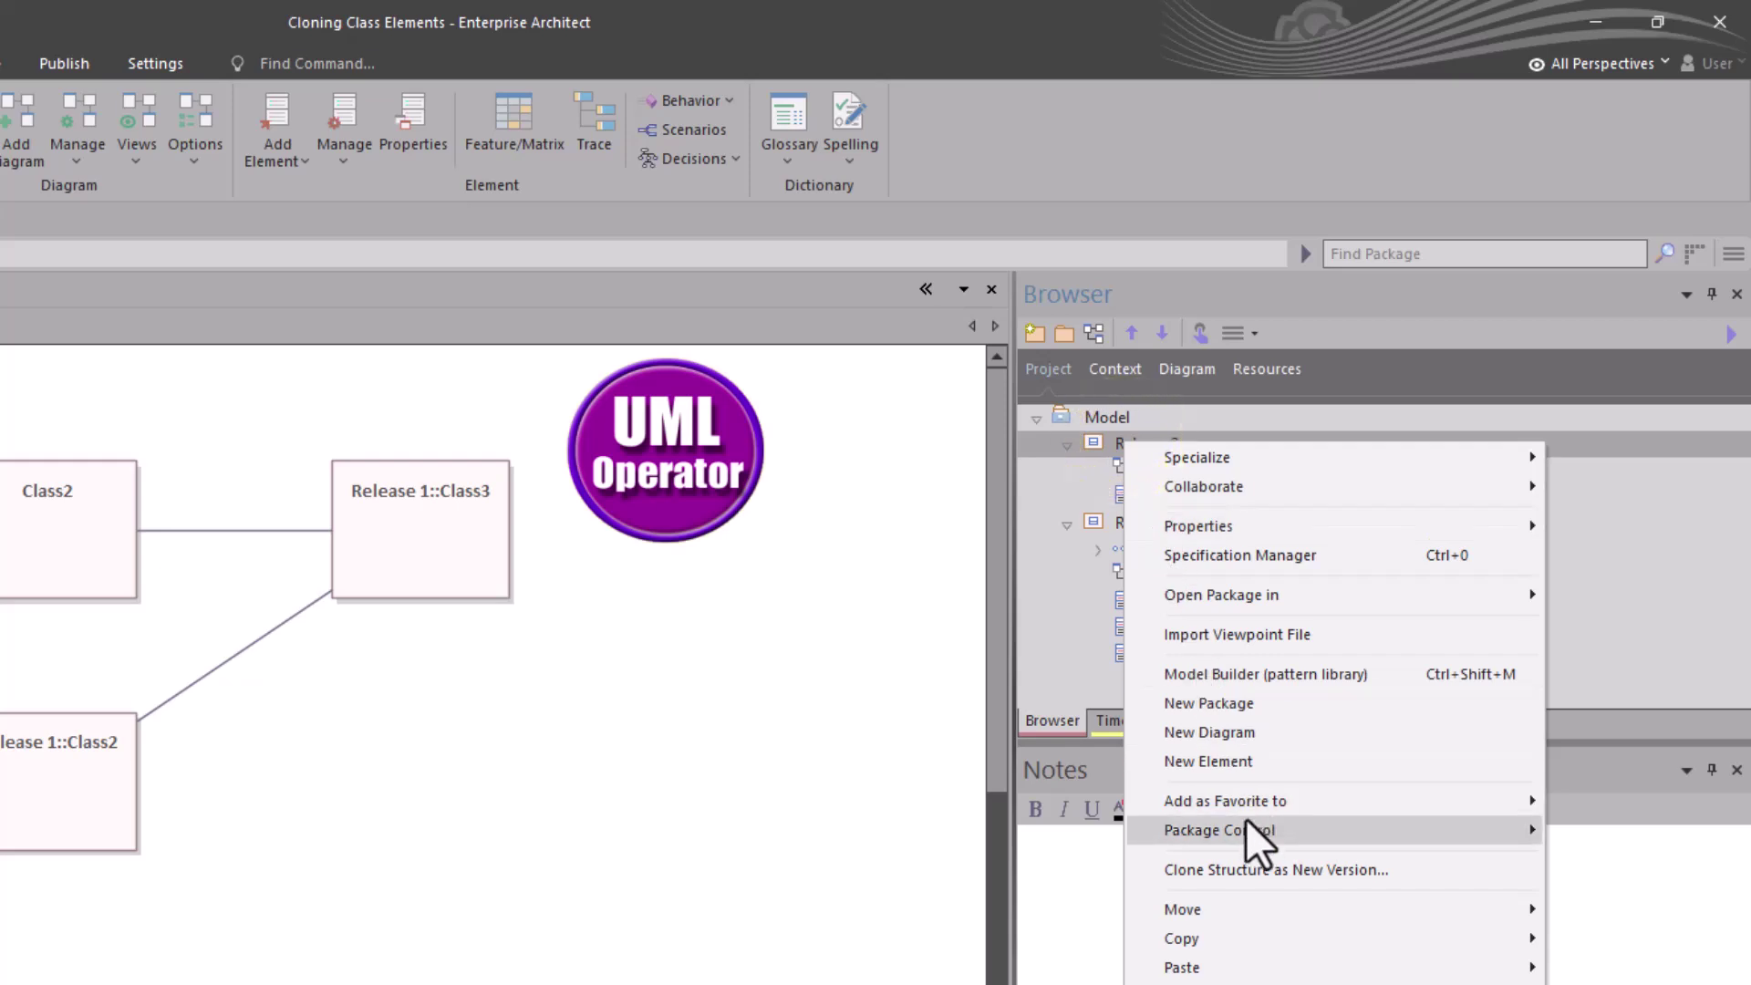
pyautogui.click(1272, 869)
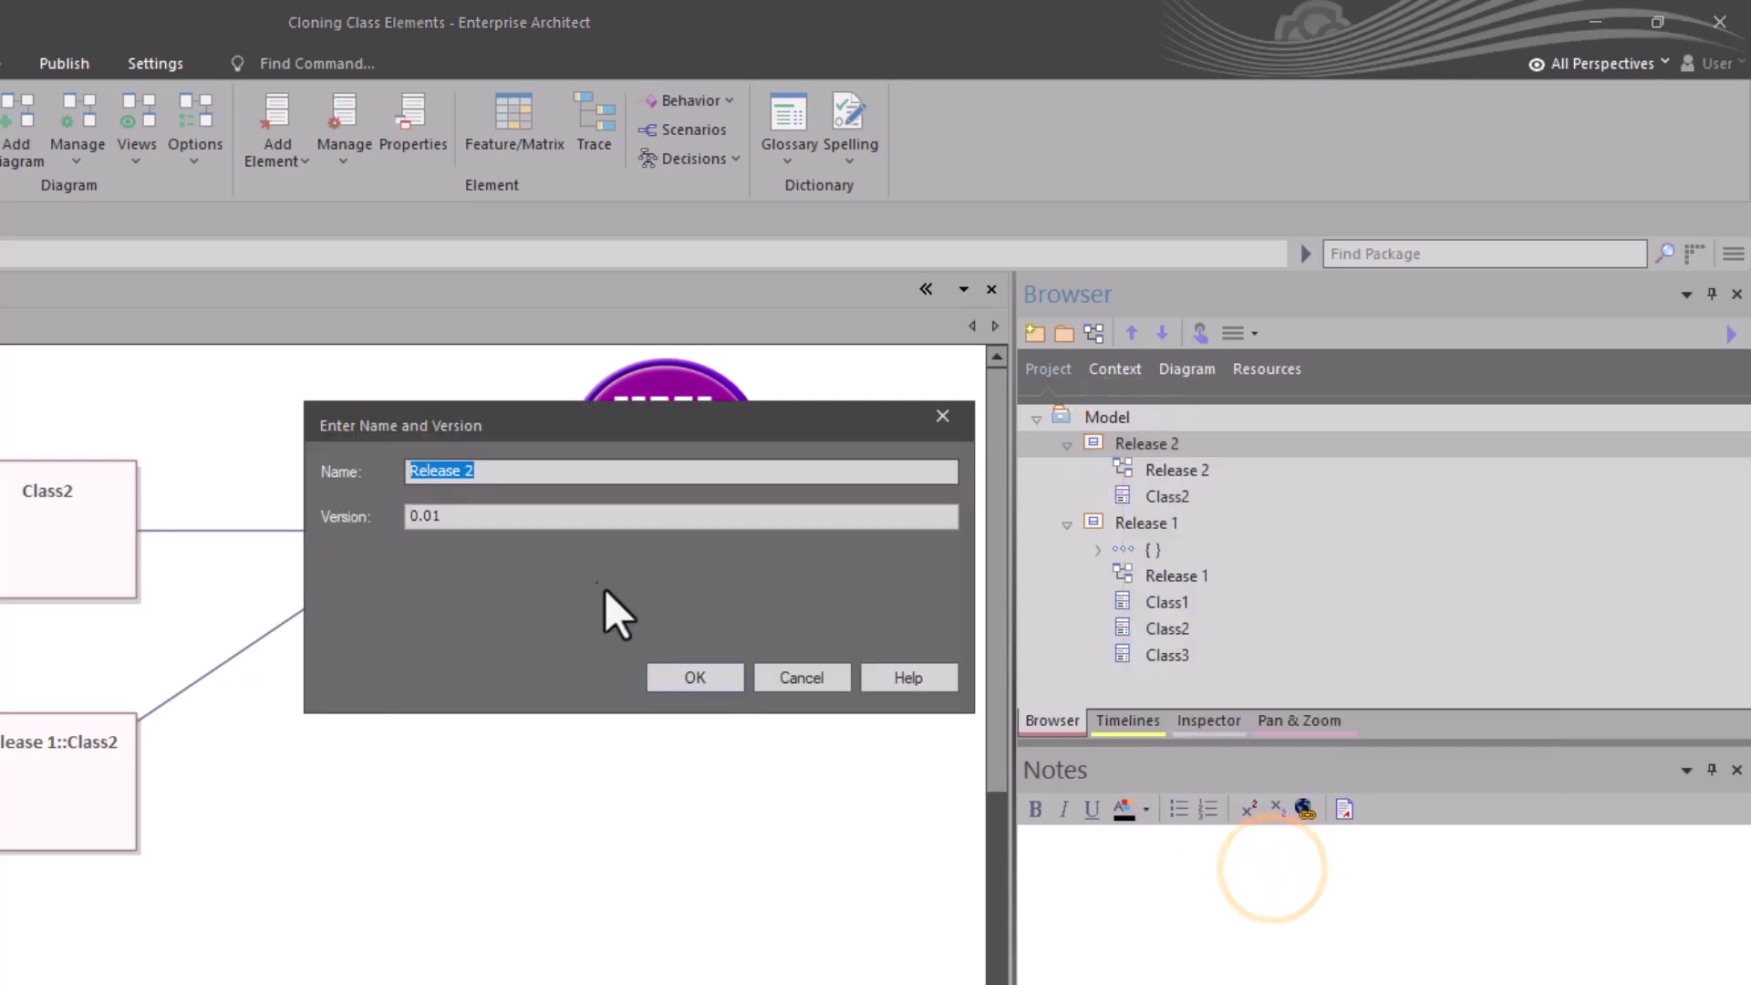
pyautogui.click(516, 471)
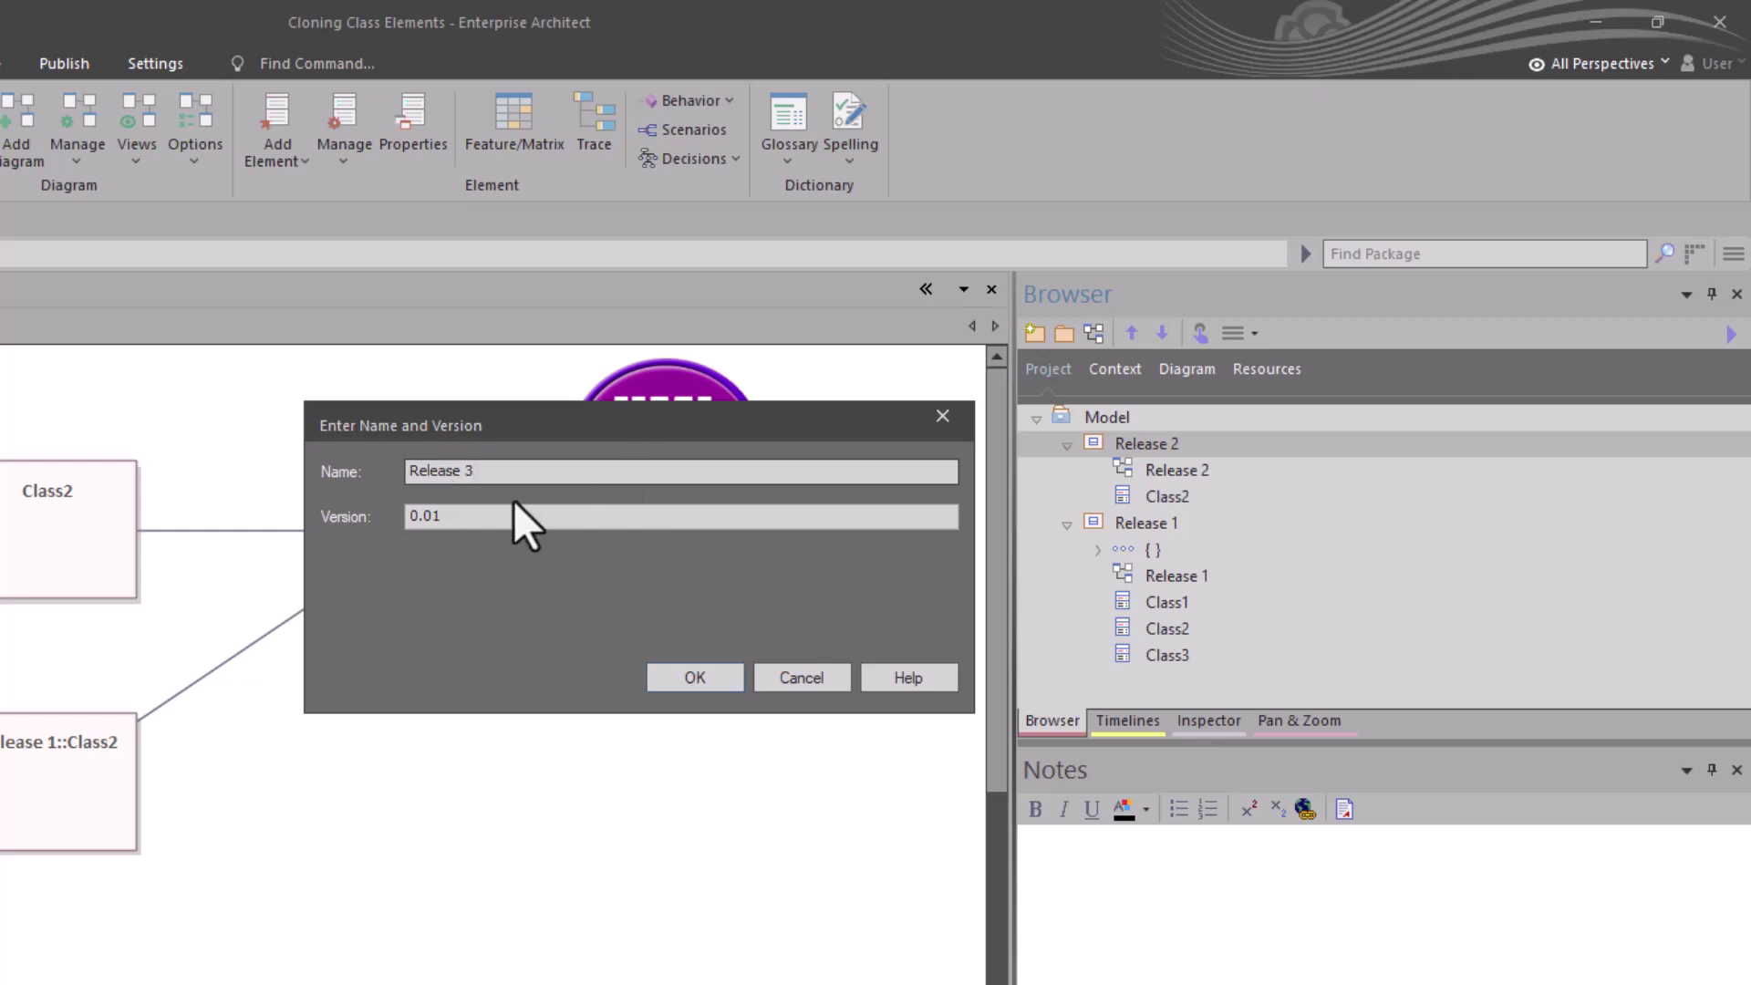
pyautogui.click(487, 518)
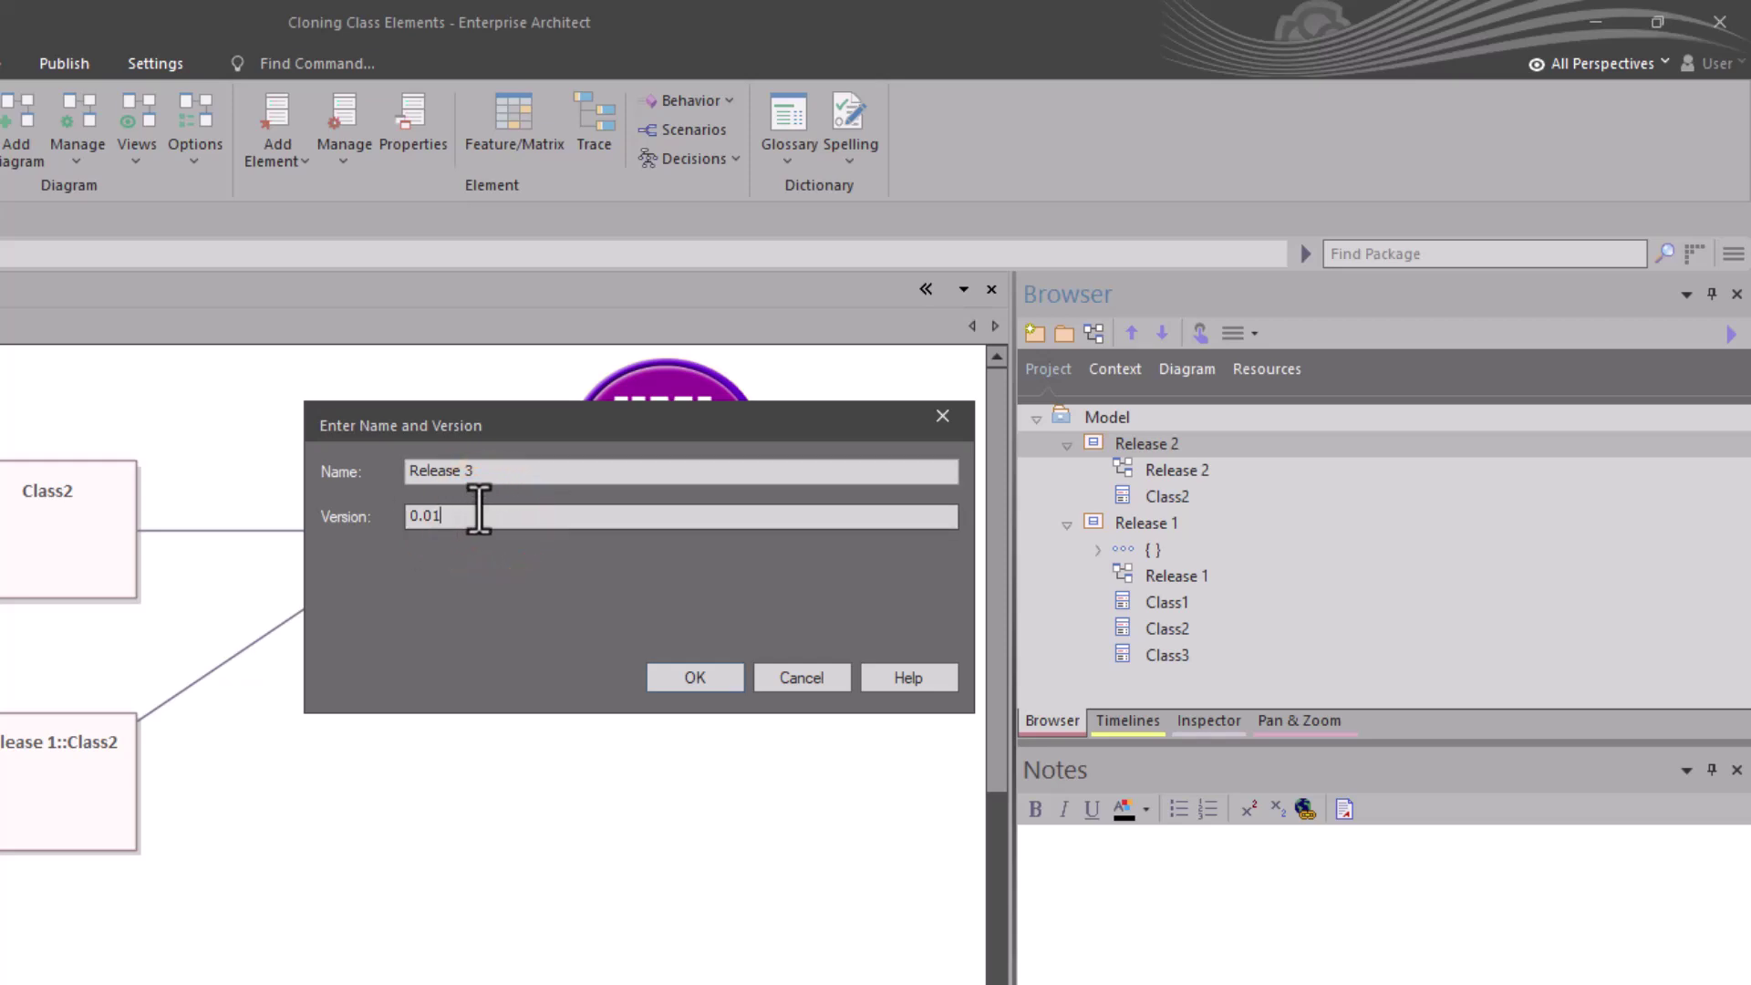
pyautogui.press('BackSpace')
pyautogui.write('3')
pyautogui.press('BackSpace')
pyautogui.write('2')
pyautogui.press('BackSpace')
pyautogui.write('3')
pyautogui.click(697, 677)
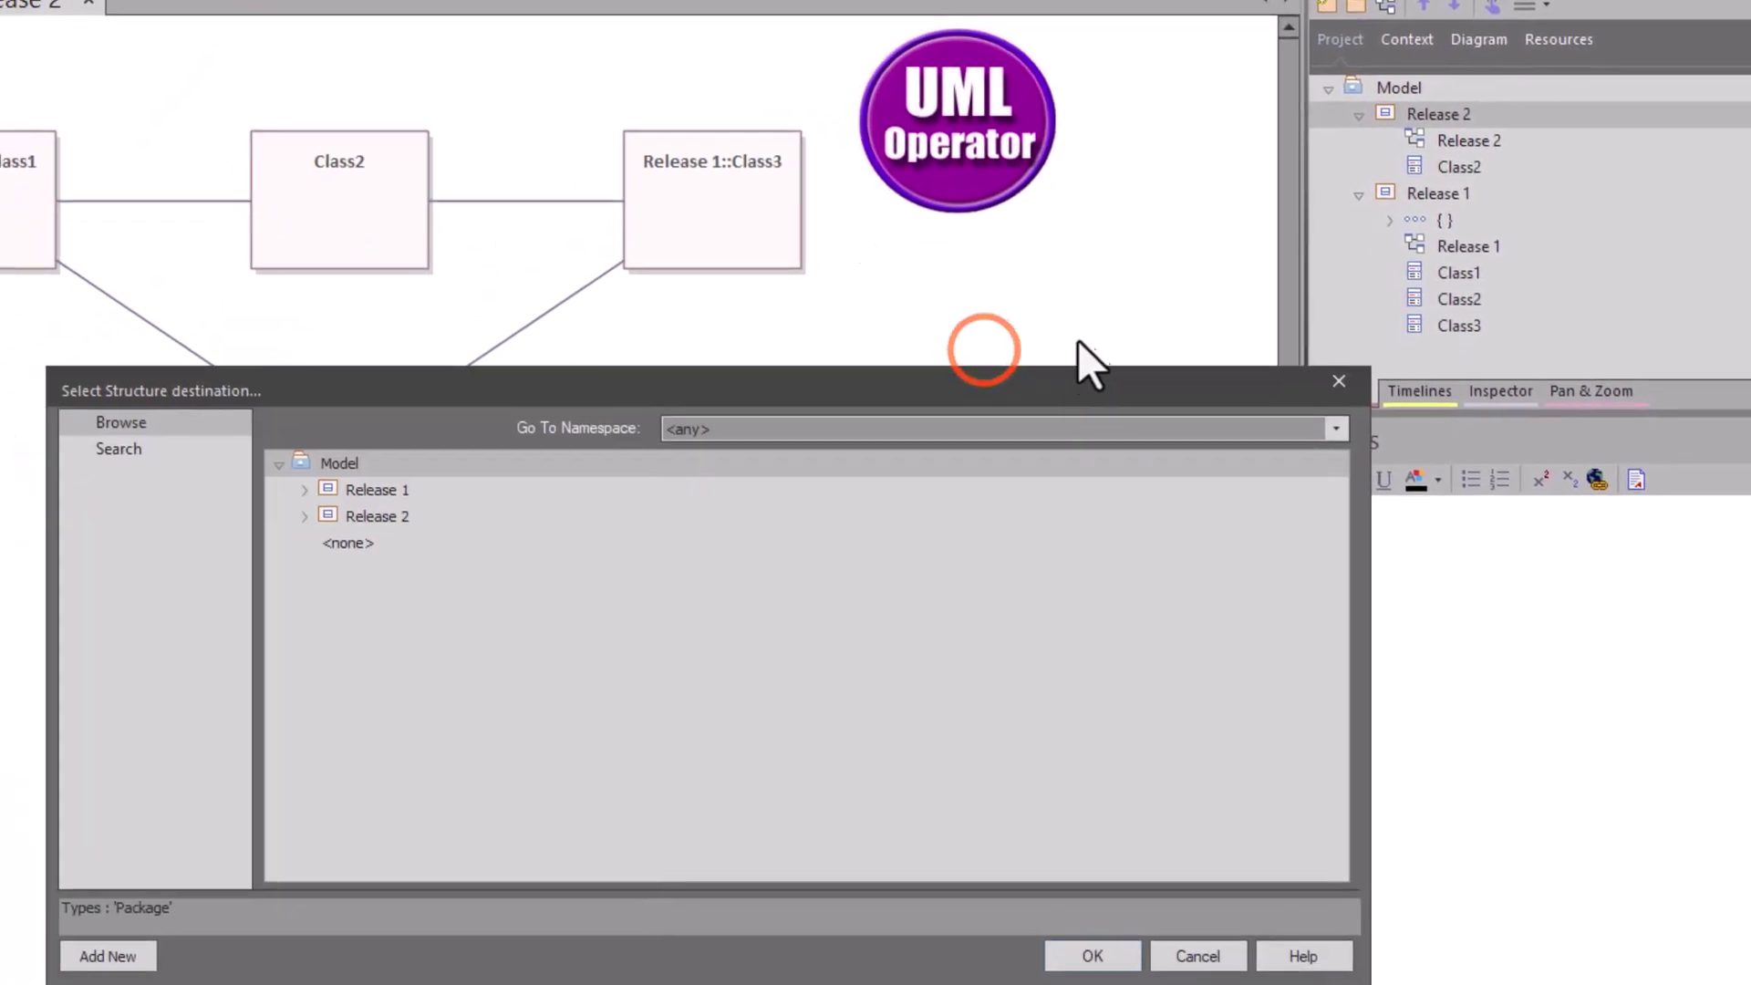
# Step: Choose the Model root as the destination for the cloned package structure and create the clone
pyautogui.click(321, 465)
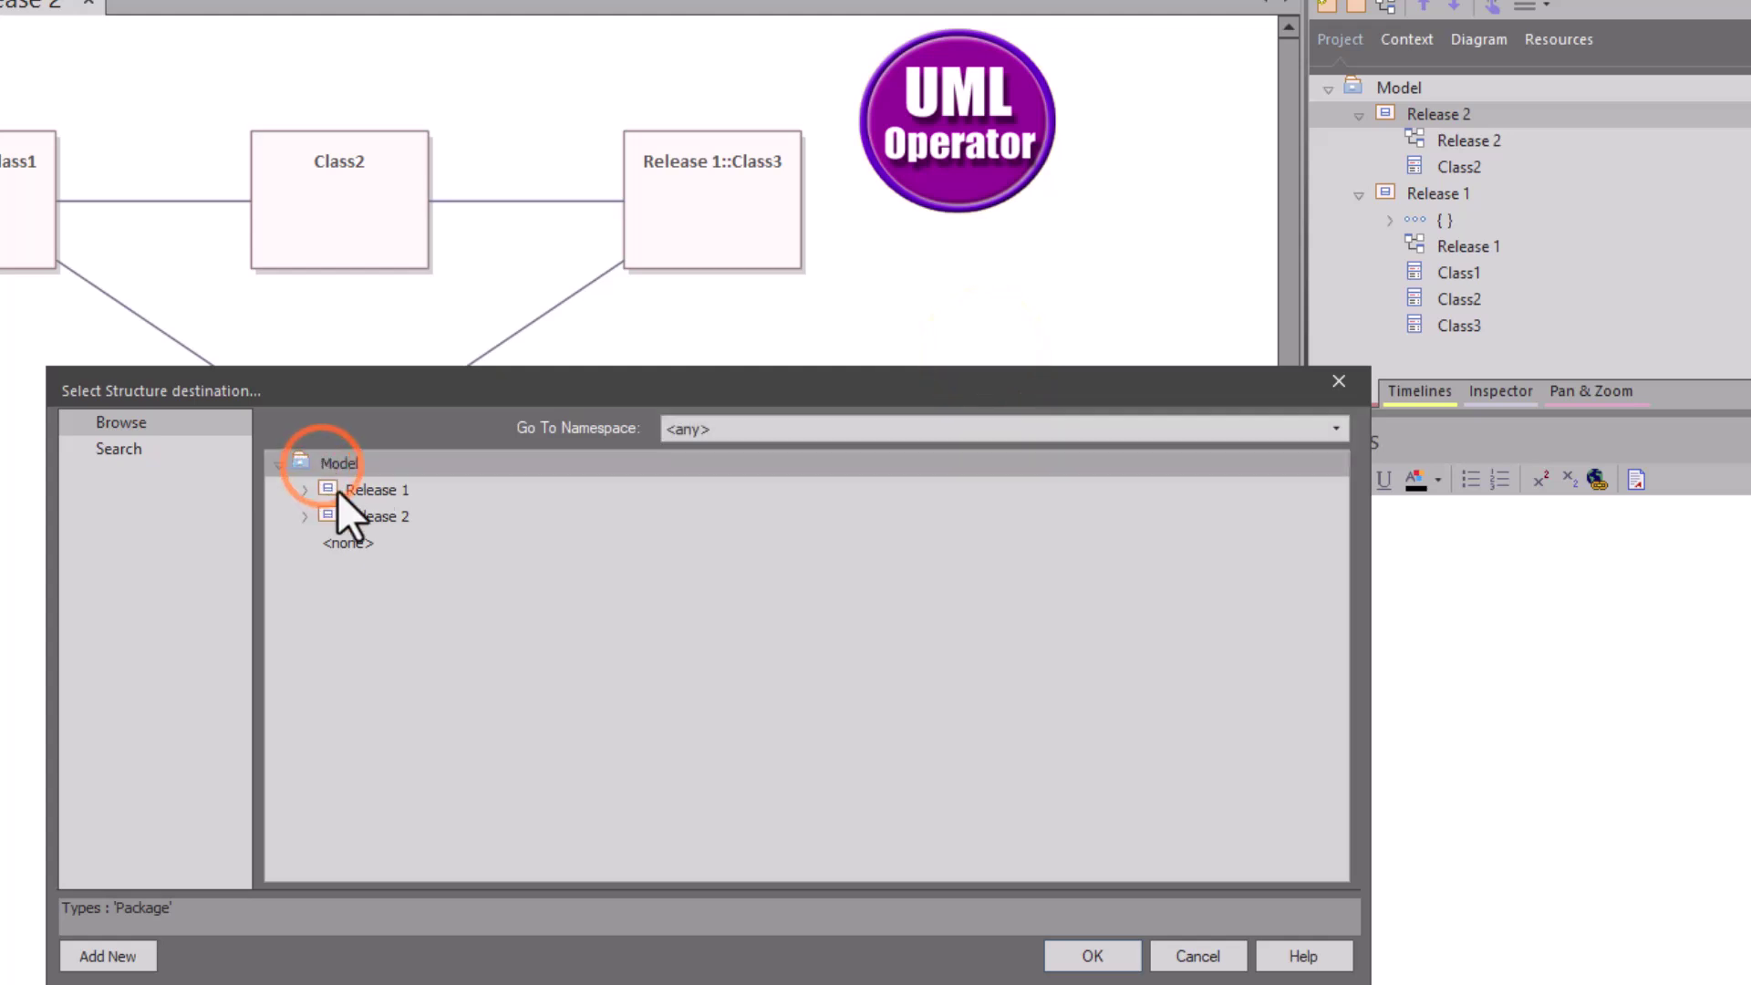
pyautogui.click(369, 512)
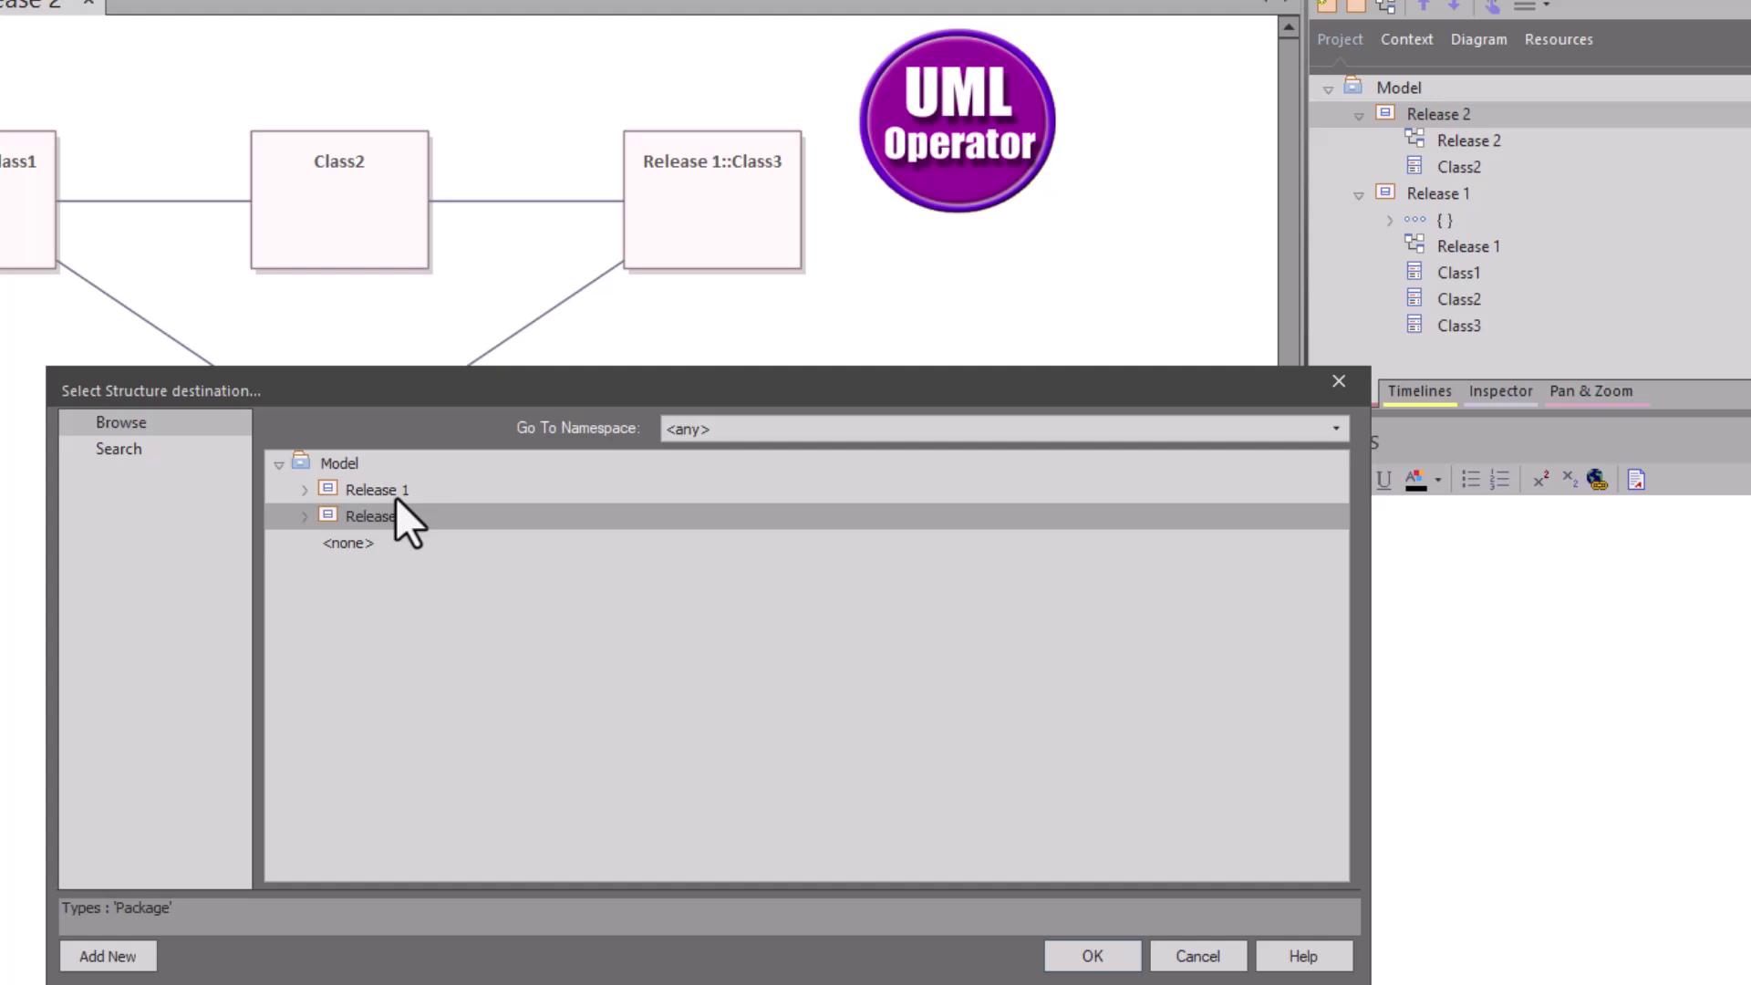
pyautogui.click(336, 464)
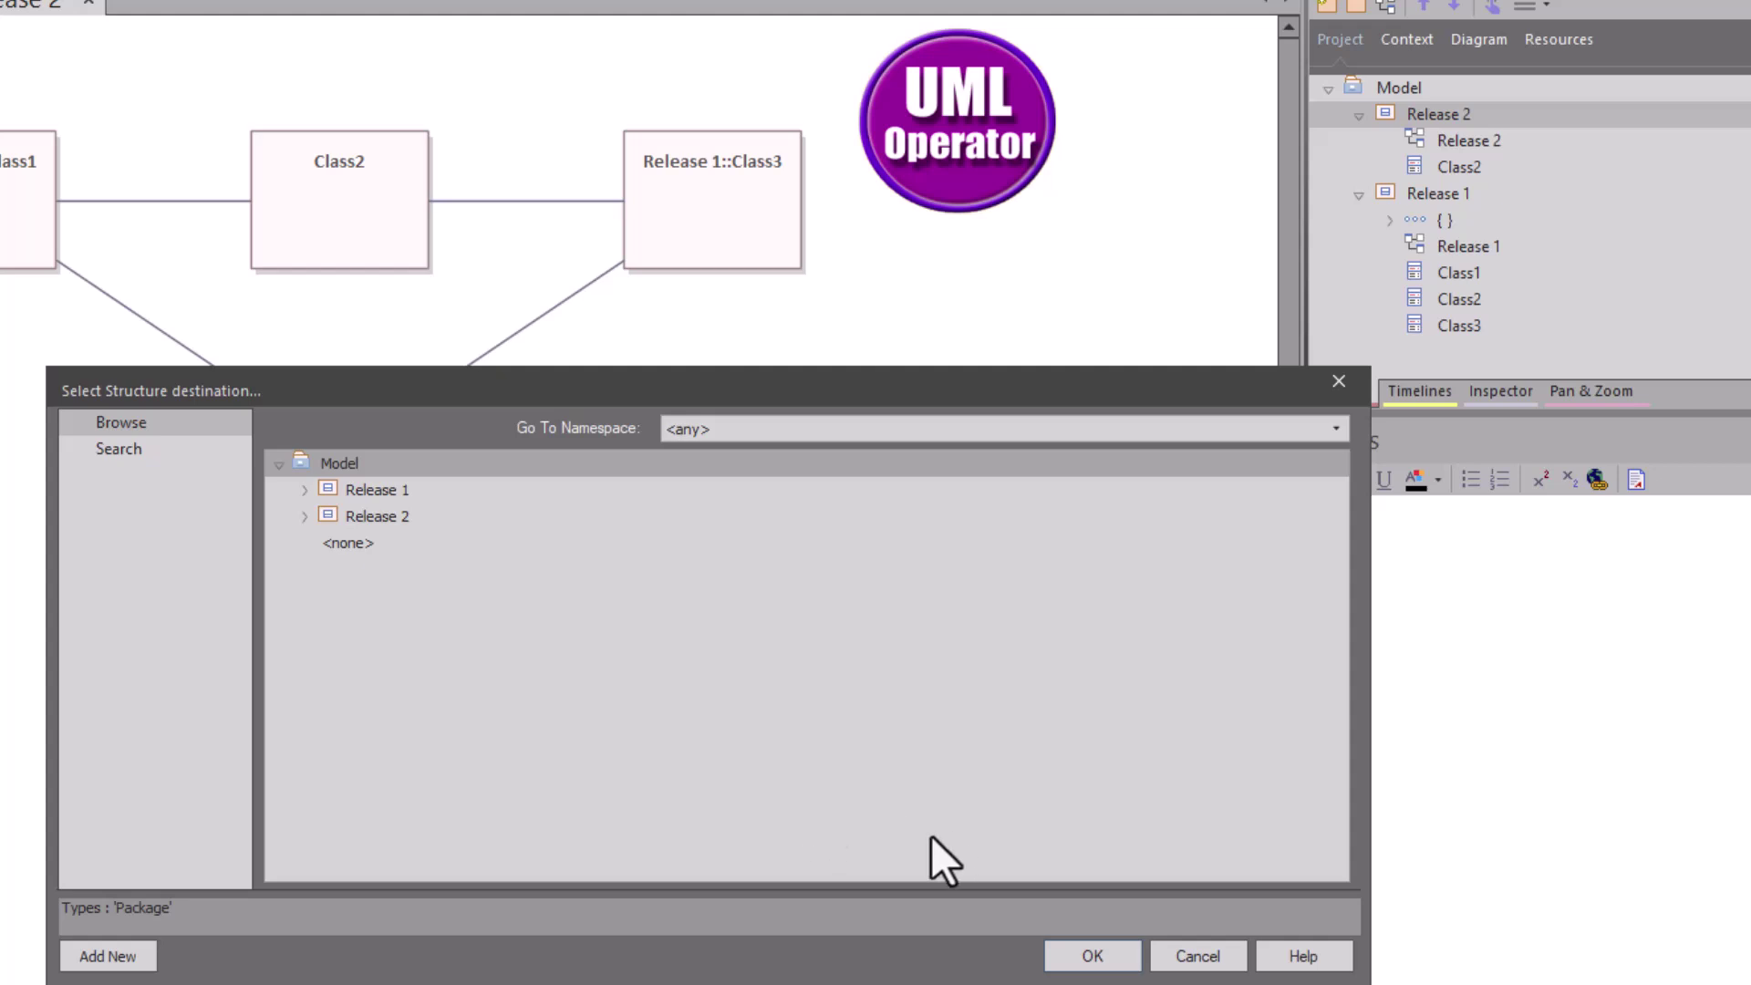
pyautogui.click(1091, 958)
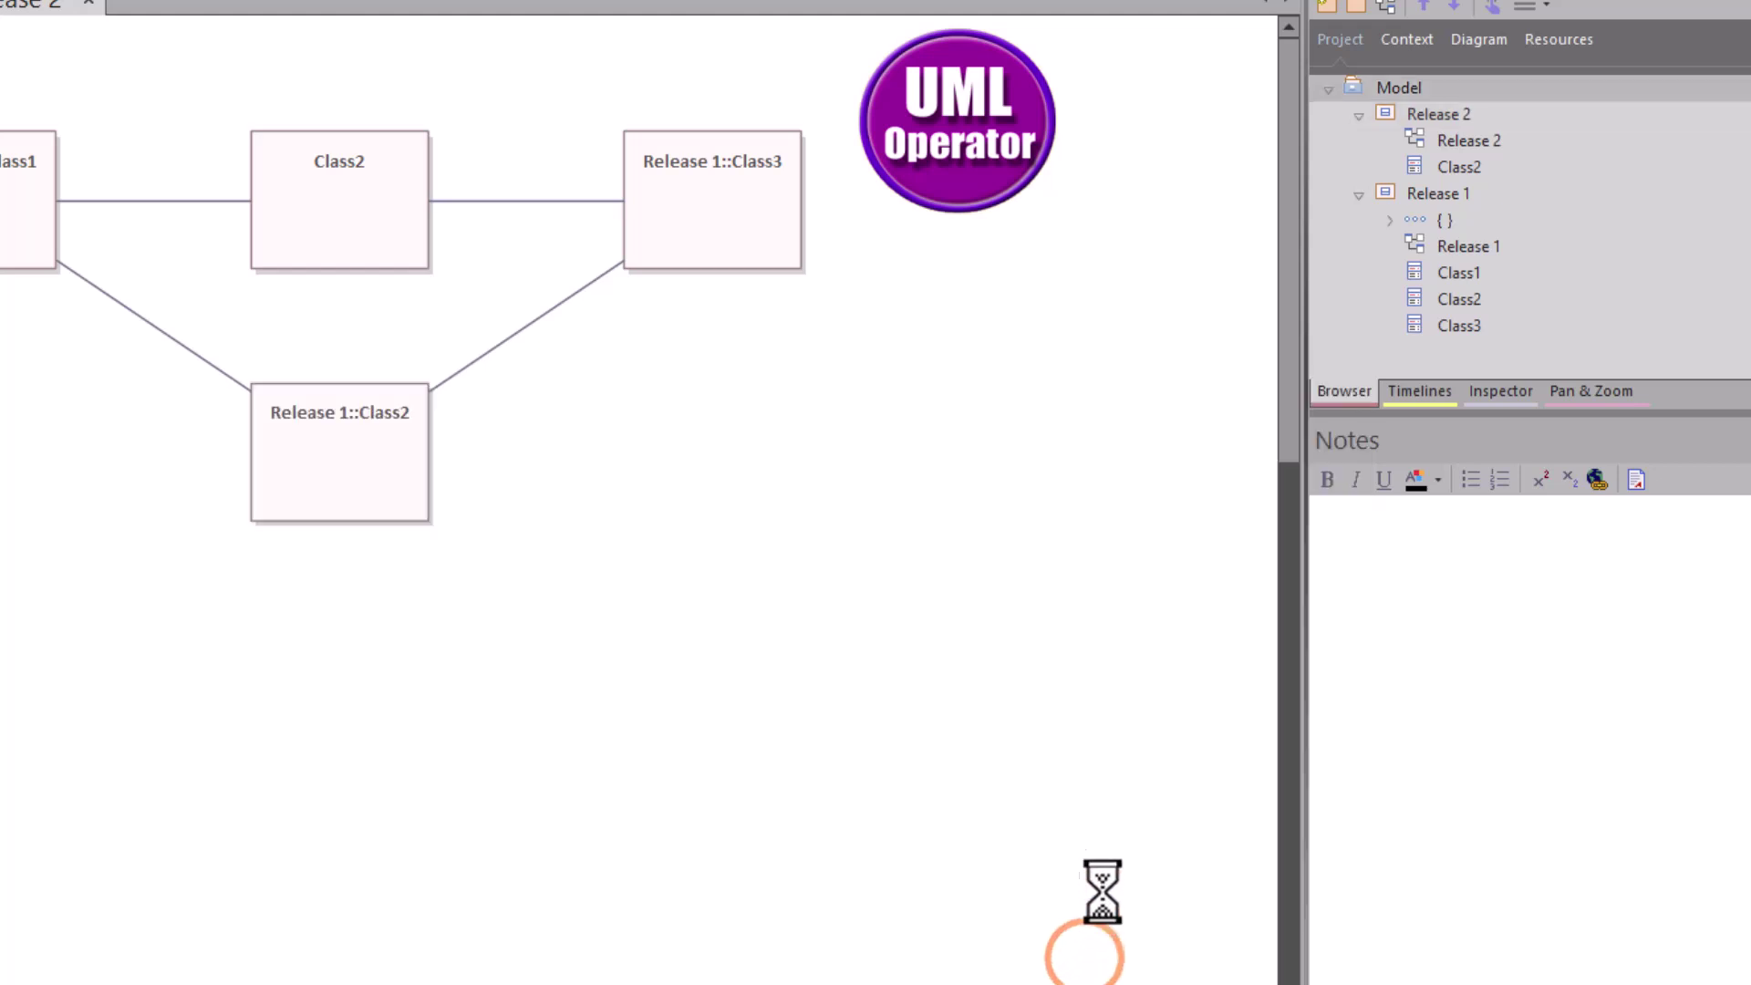
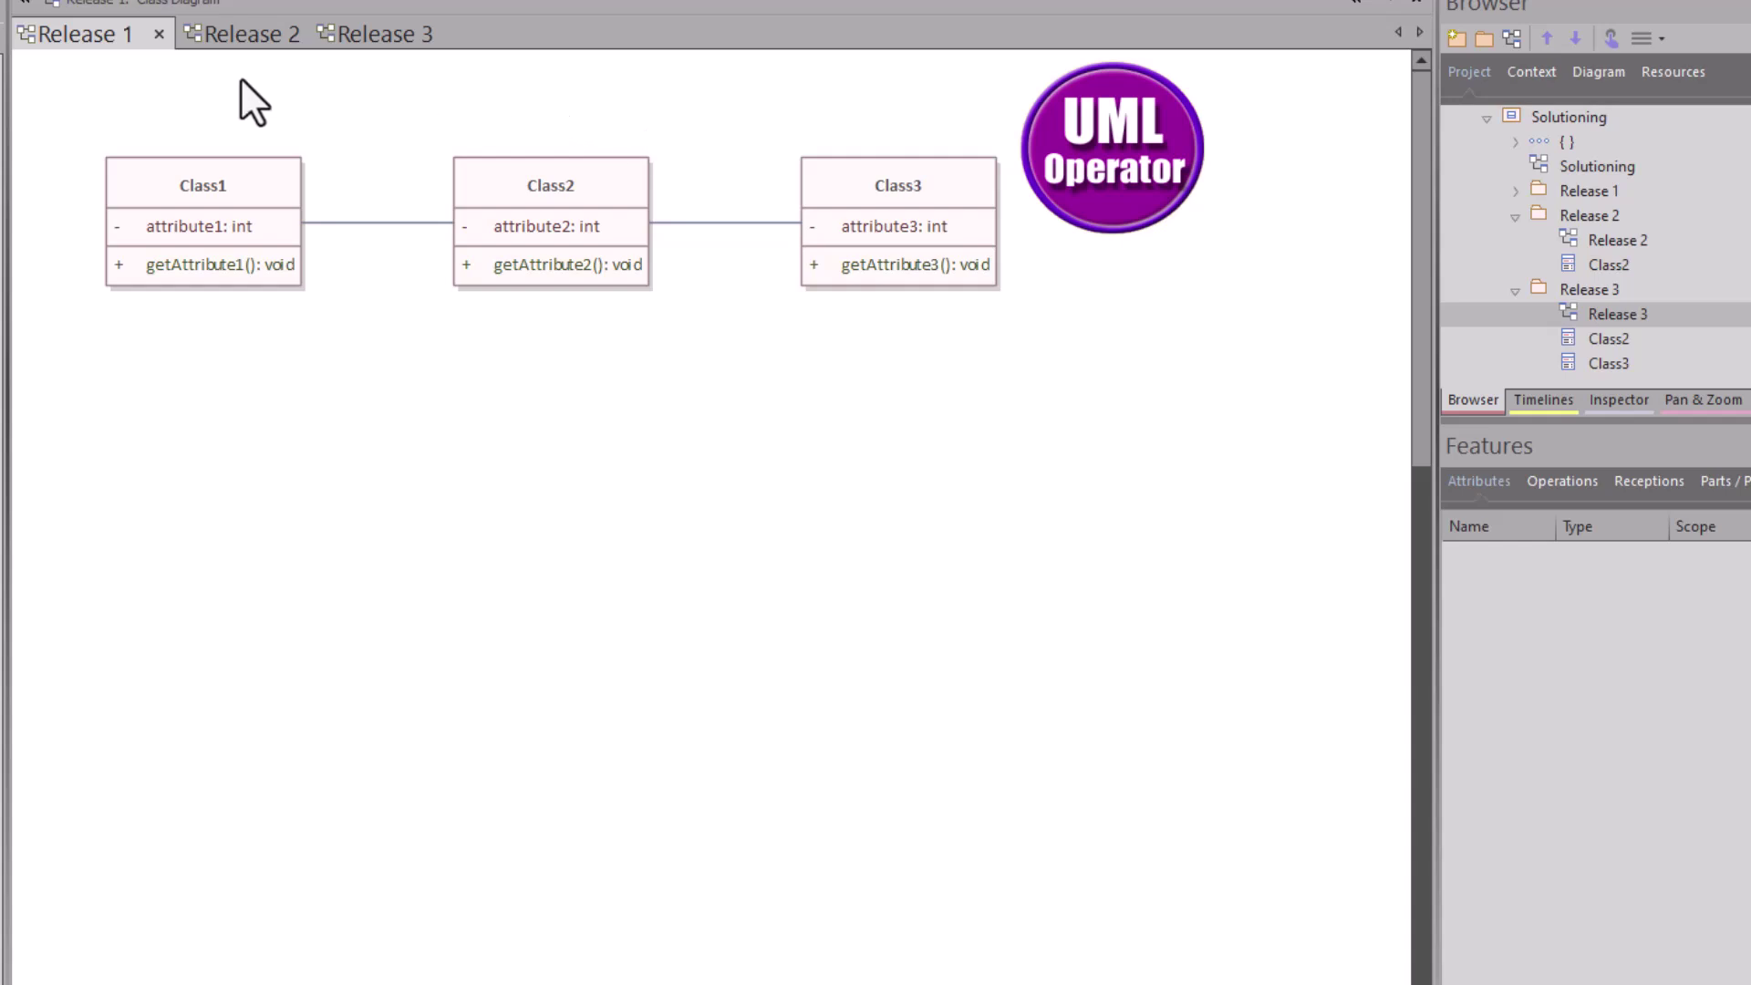
# Step: Compare the attributes and operations of Class2 and its neighbouring classes across the Release 1, Release 2 and Release 3 diagrams
pyautogui.click(247, 38)
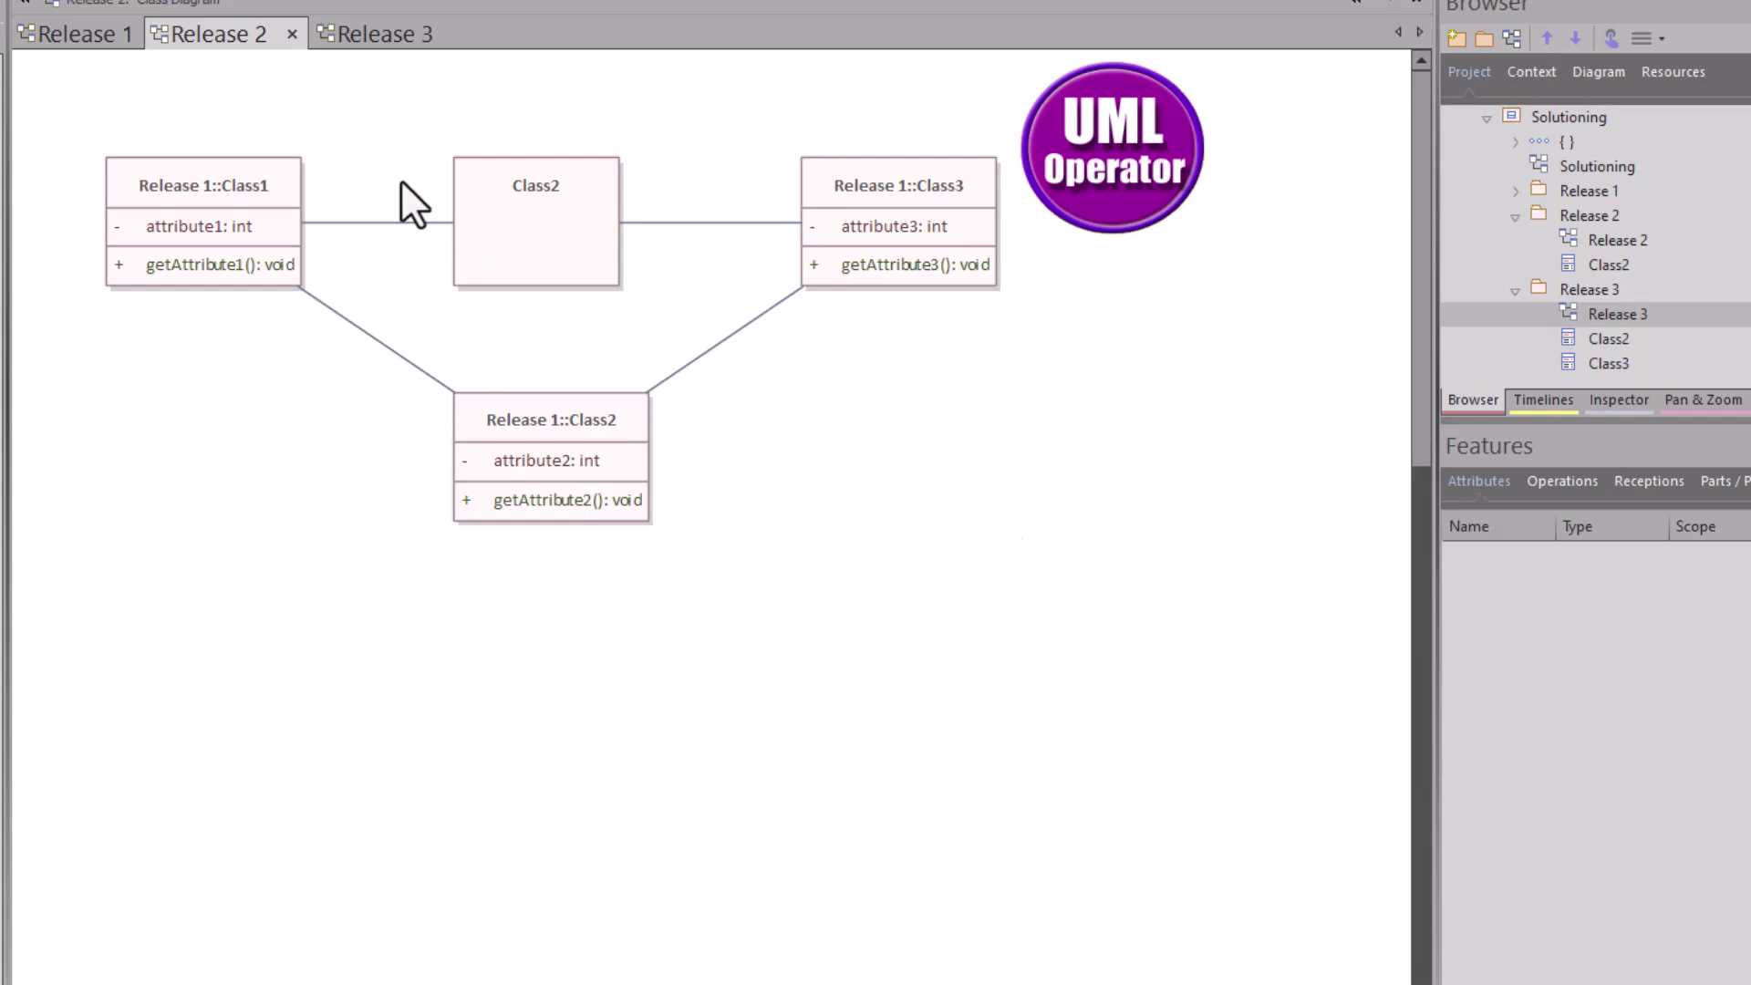
pyautogui.click(101, 32)
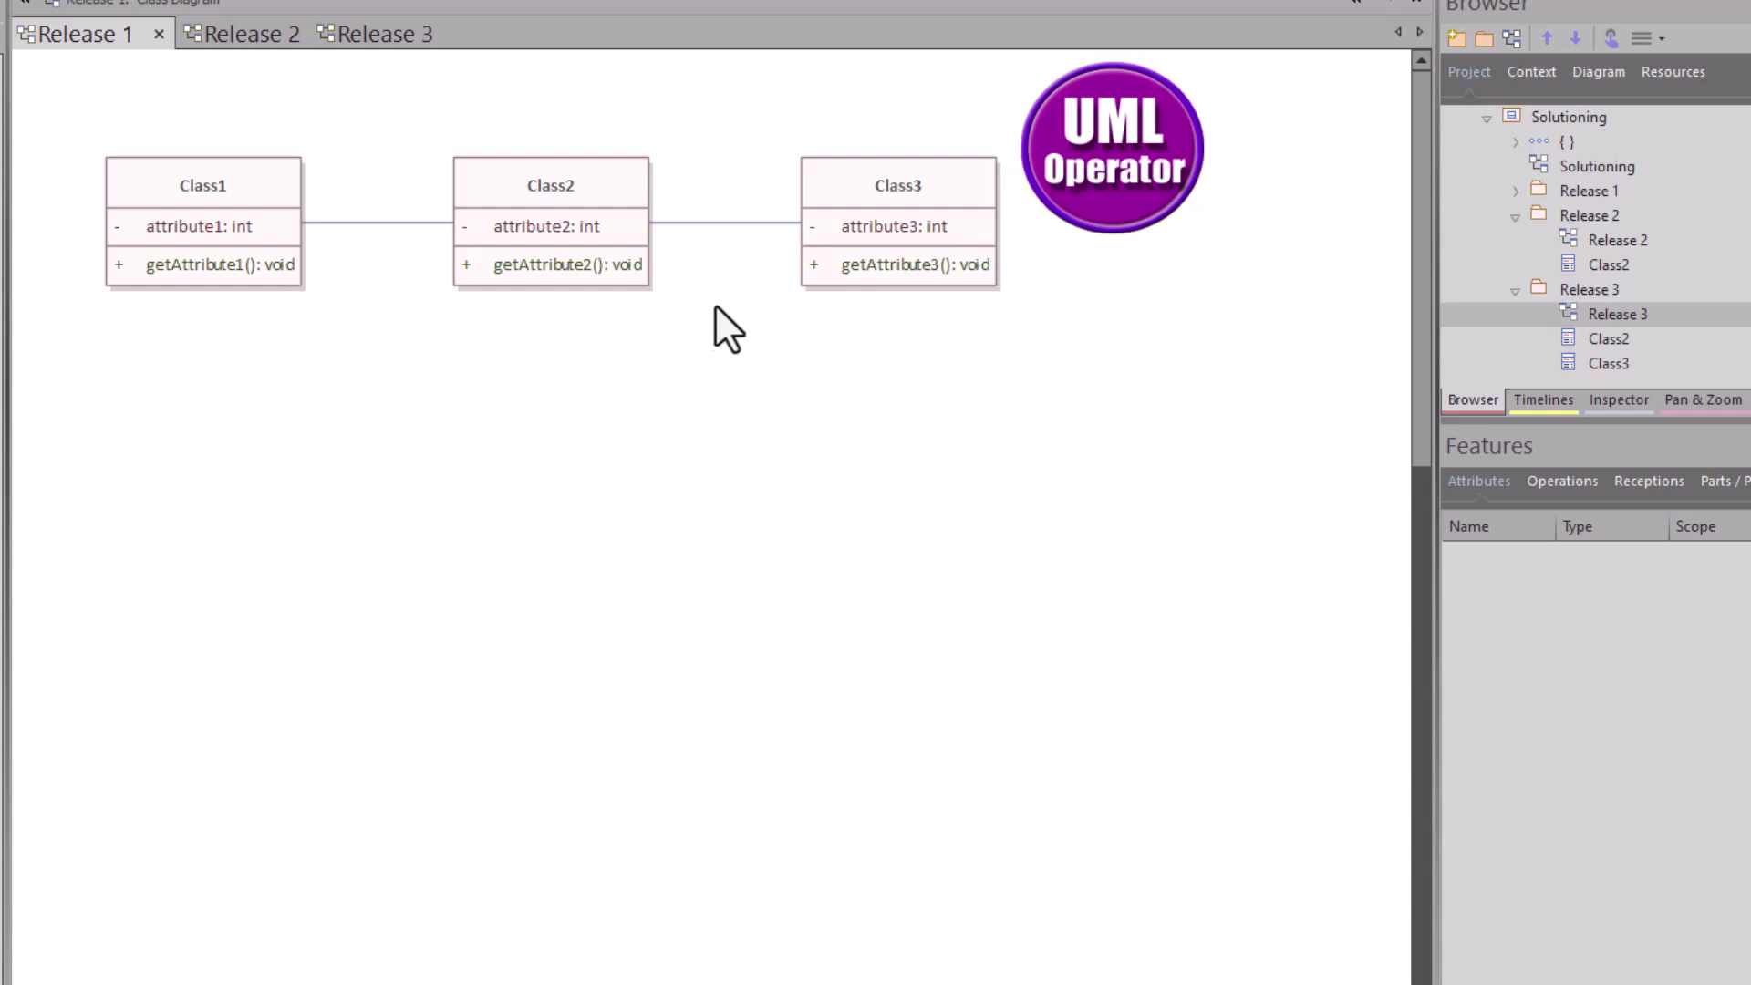
pyautogui.click(210, 30)
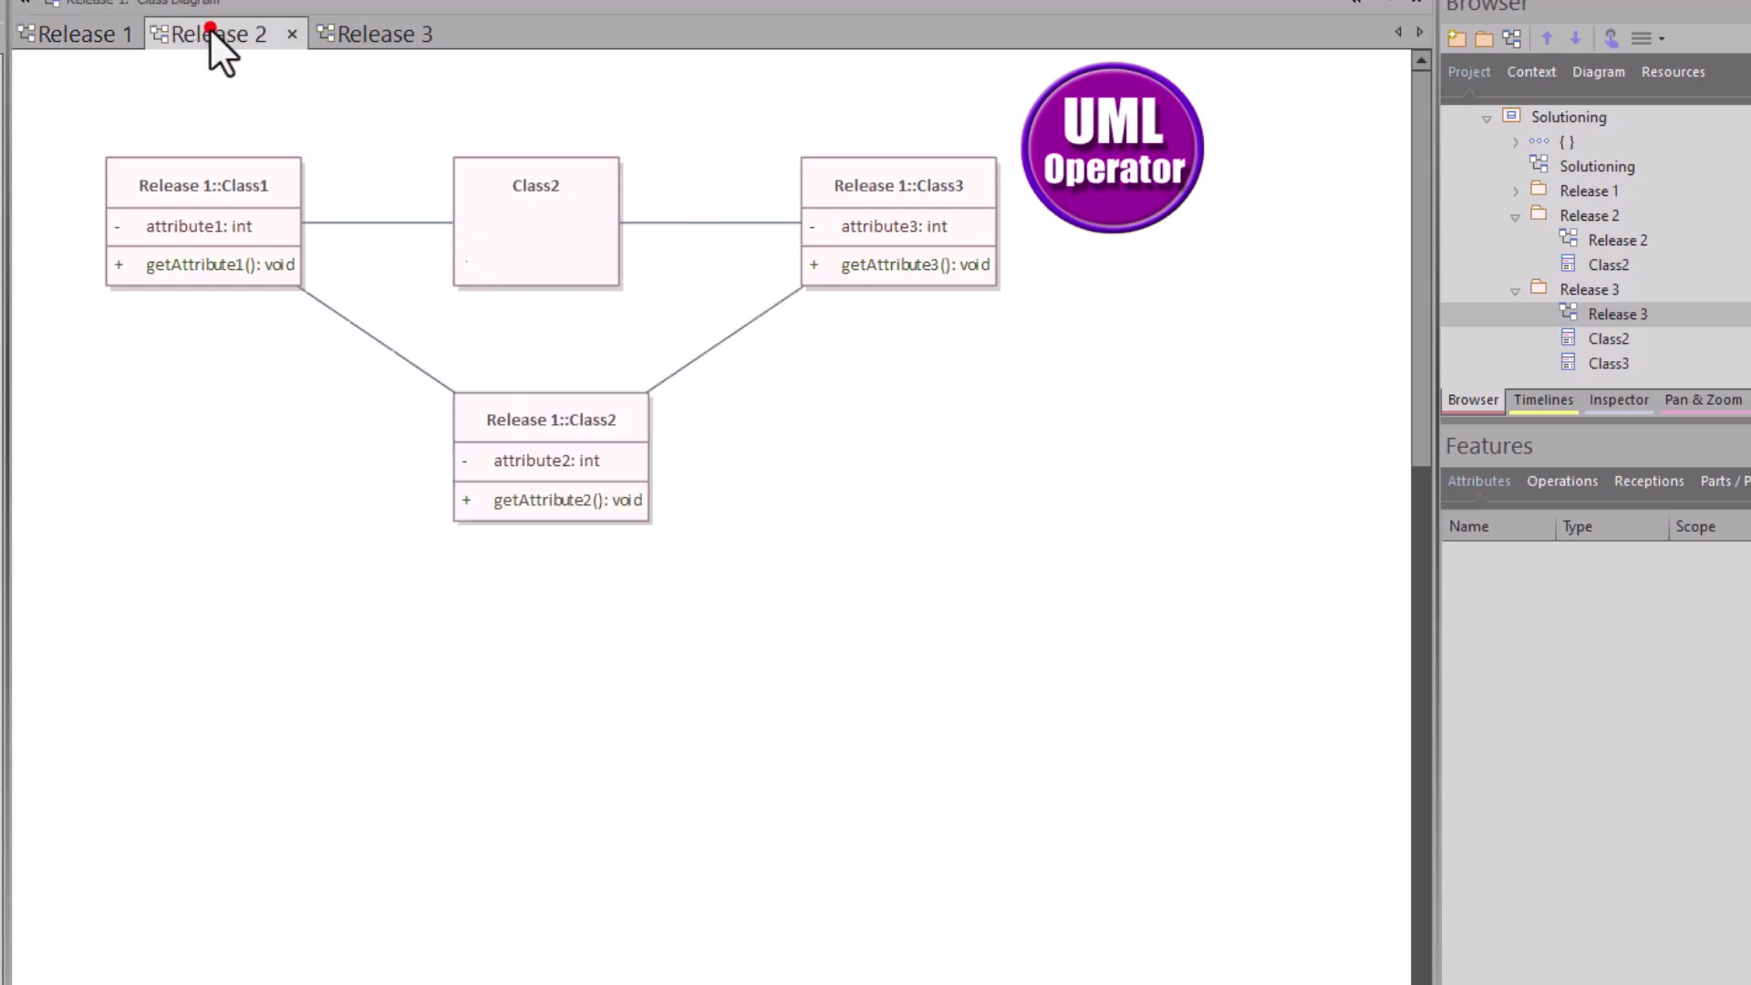
pyautogui.click(506, 253)
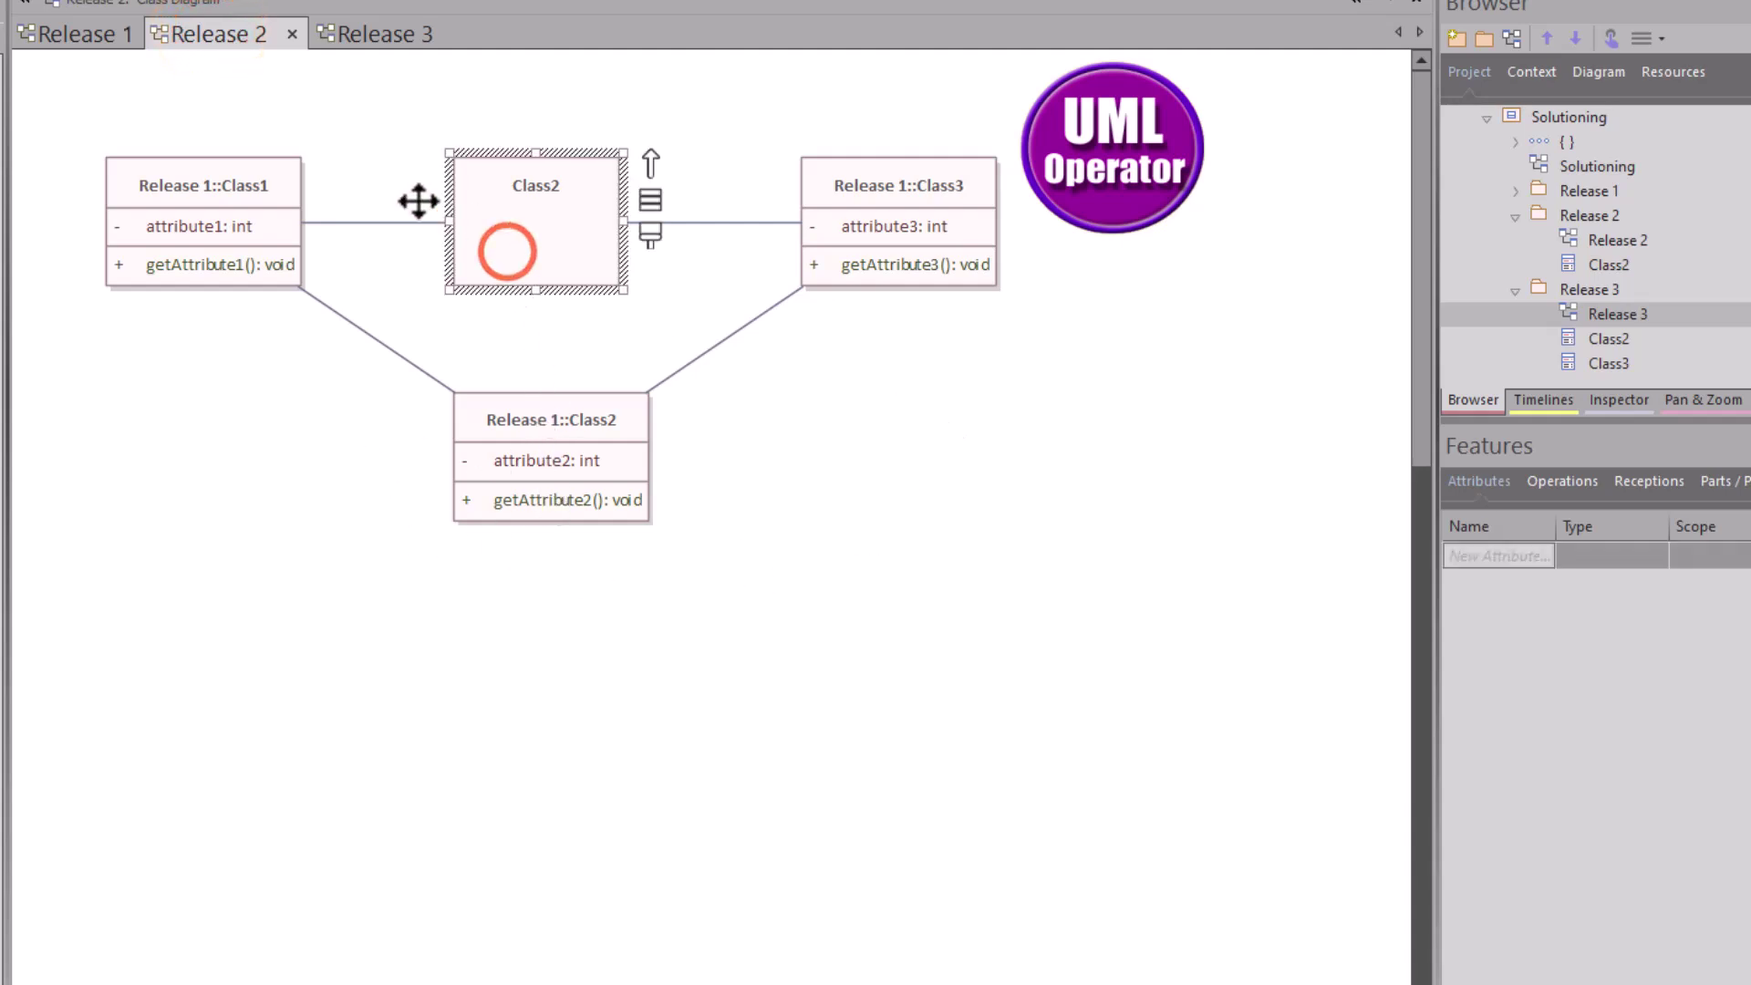
pyautogui.click(95, 38)
pyautogui.click(523, 205)
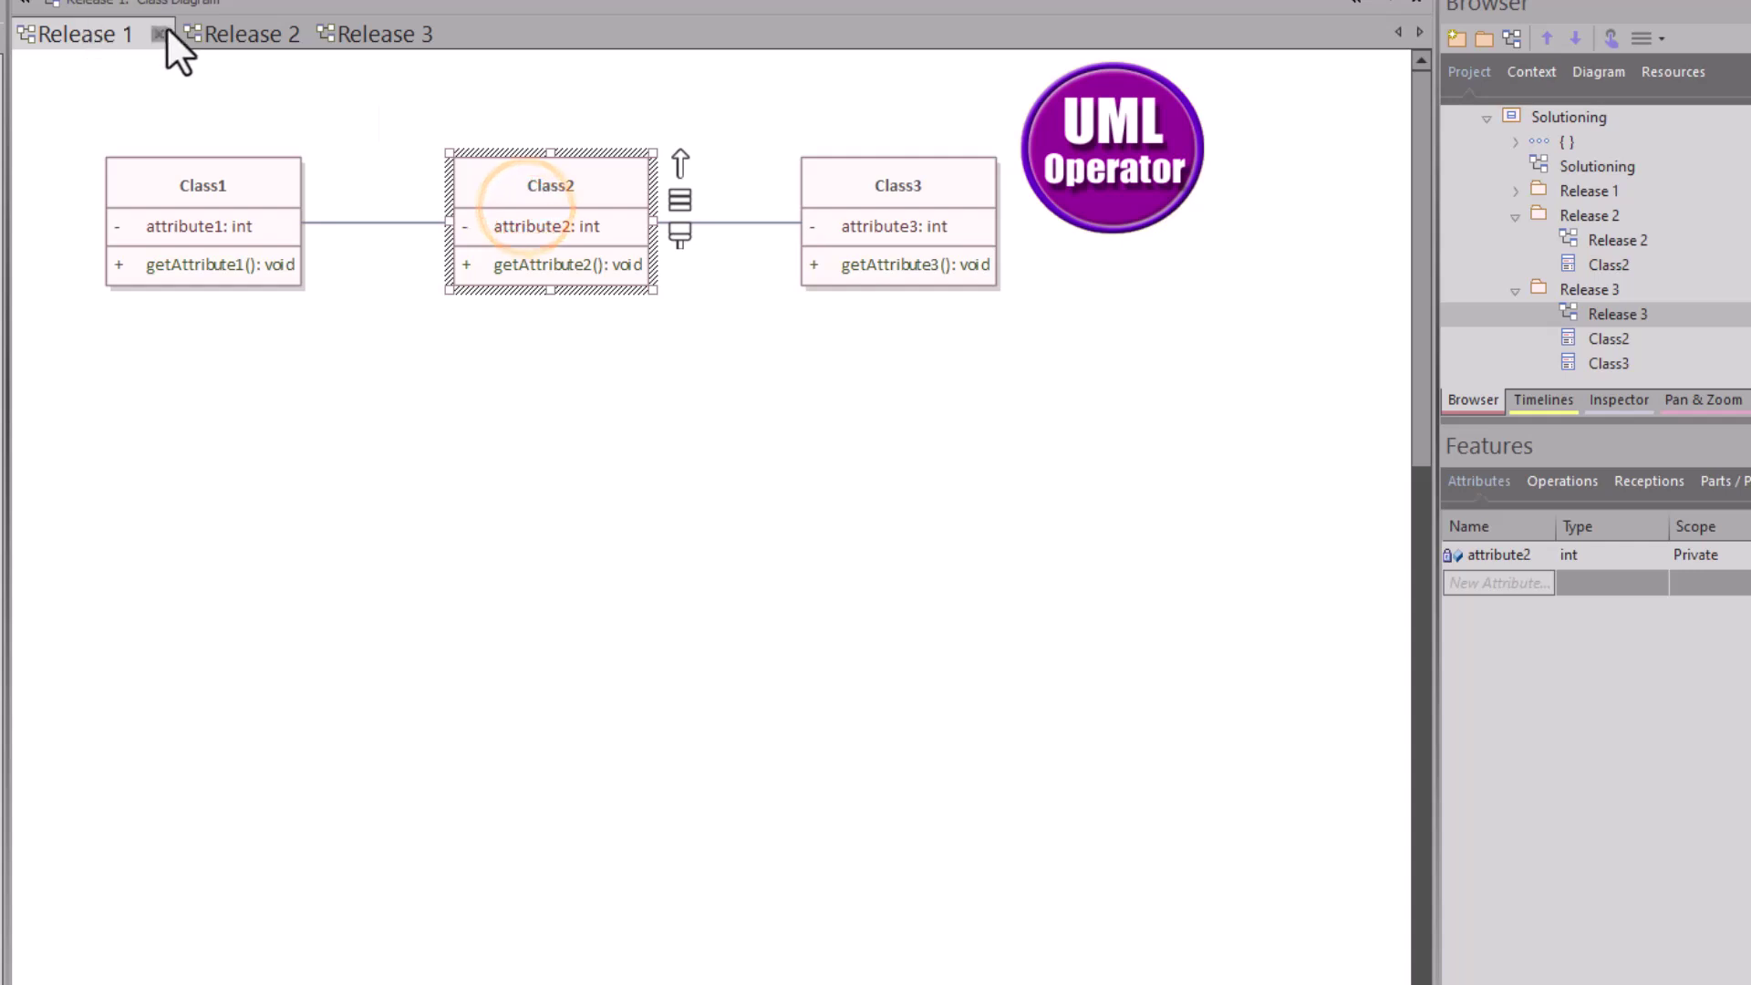
pyautogui.click(233, 36)
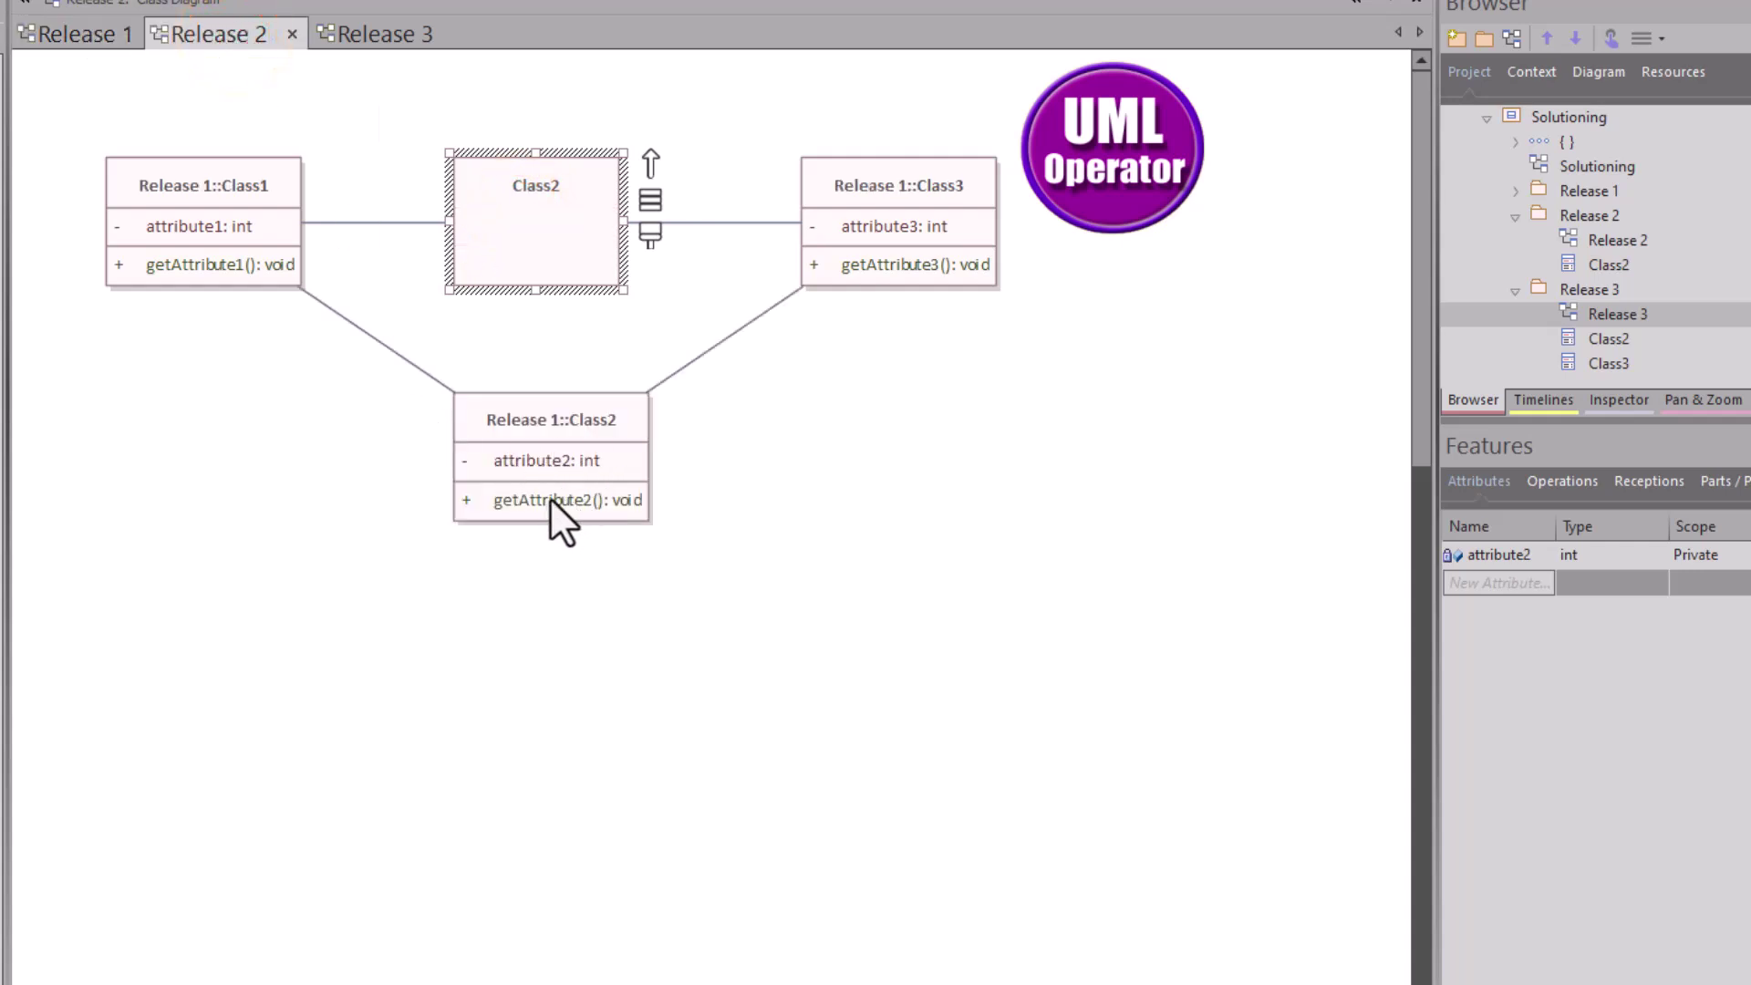
pyautogui.click(359, 34)
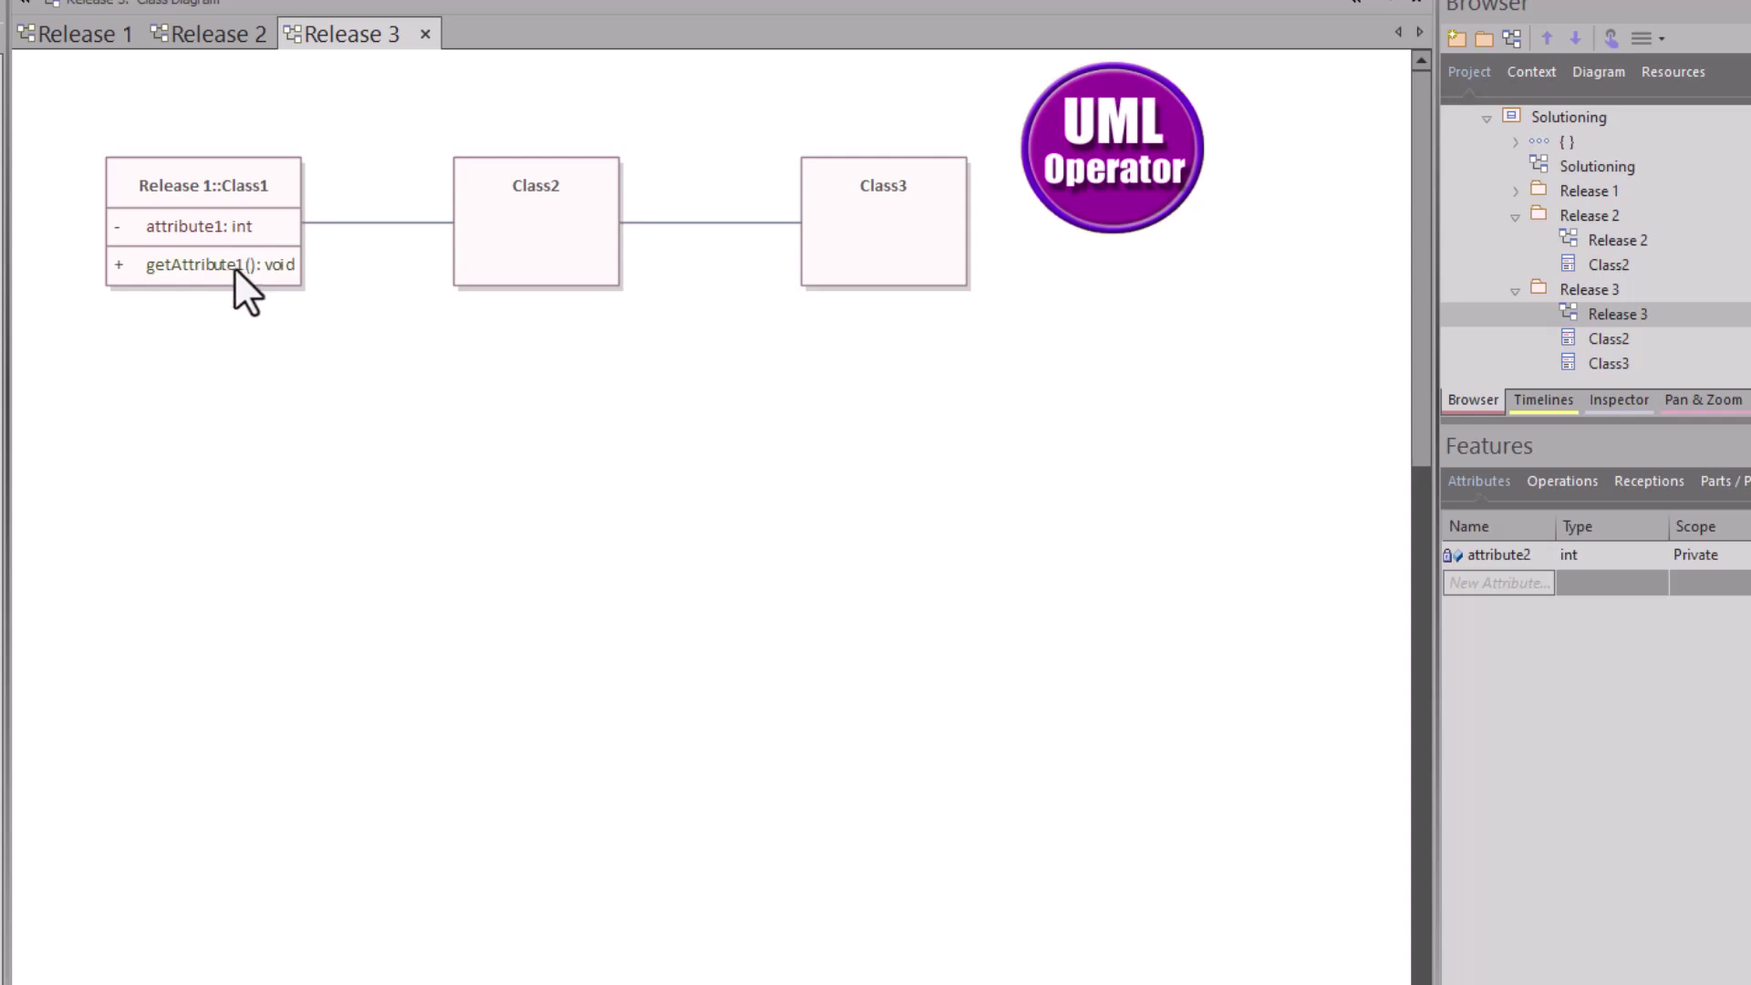
pyautogui.moveTo(517, 337); pyautogui.dragTo(867, 255)
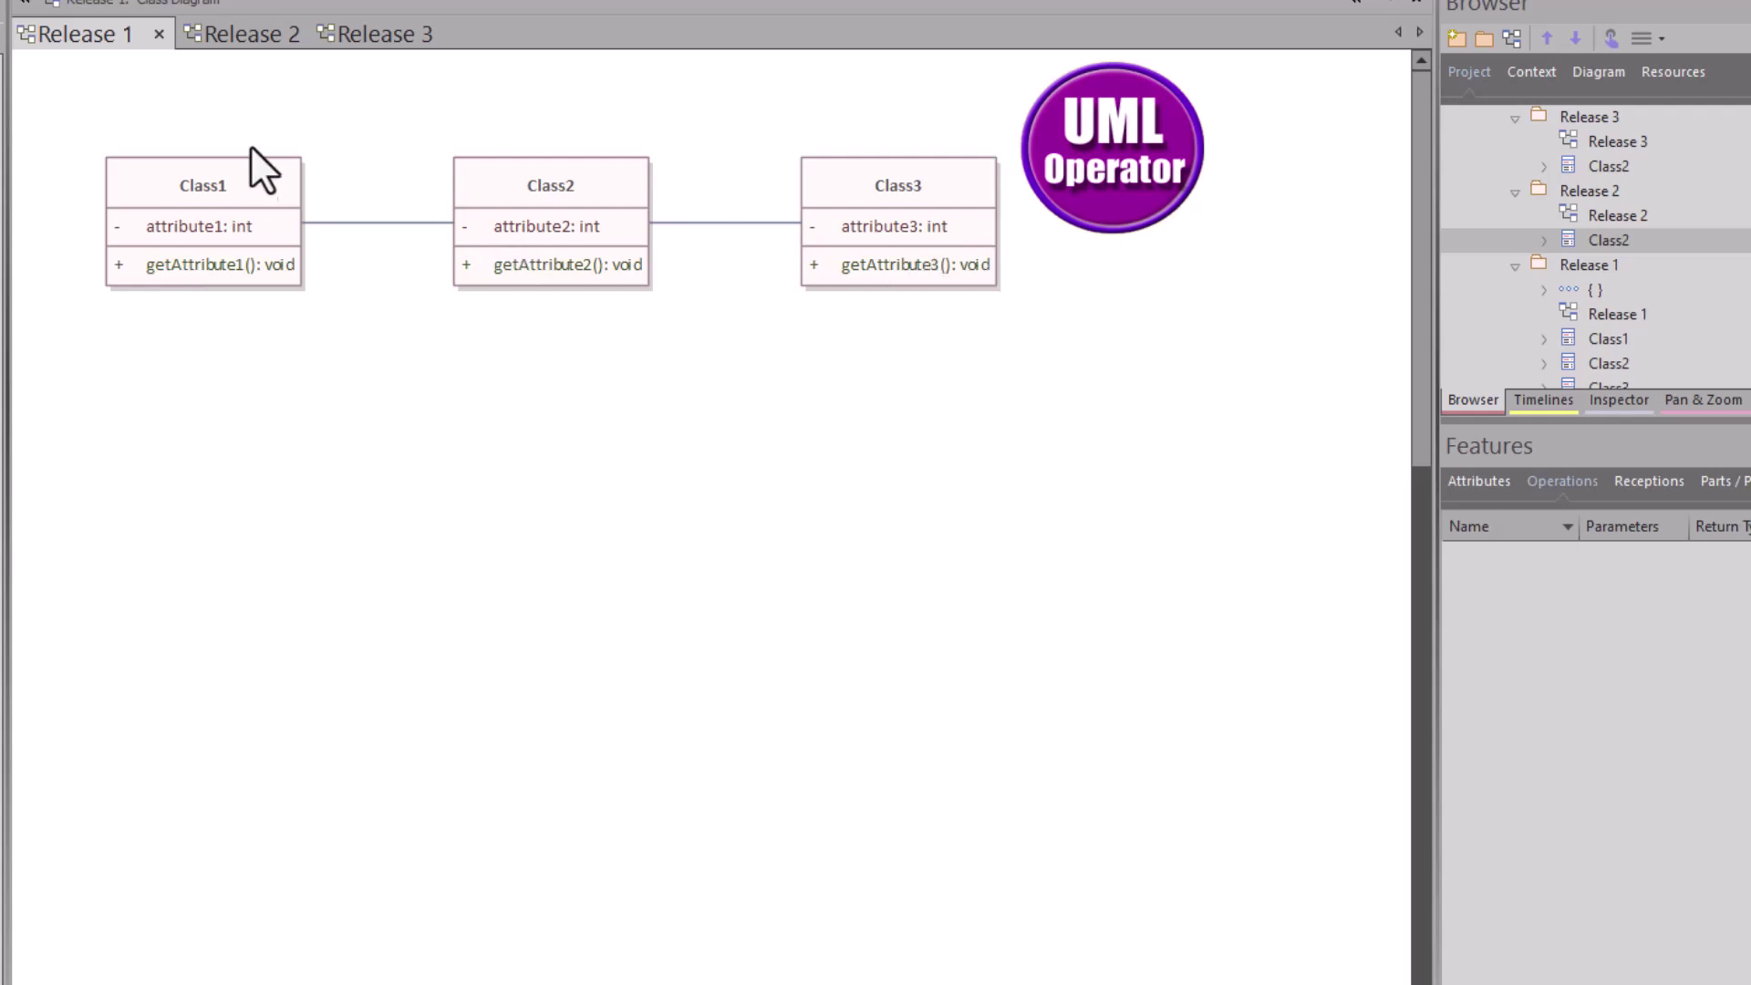
# Step: Examine the features of Class2 in the Release 2 diagram and of Class1 and Class2 in the Release 3 diagram
pyautogui.click(239, 37)
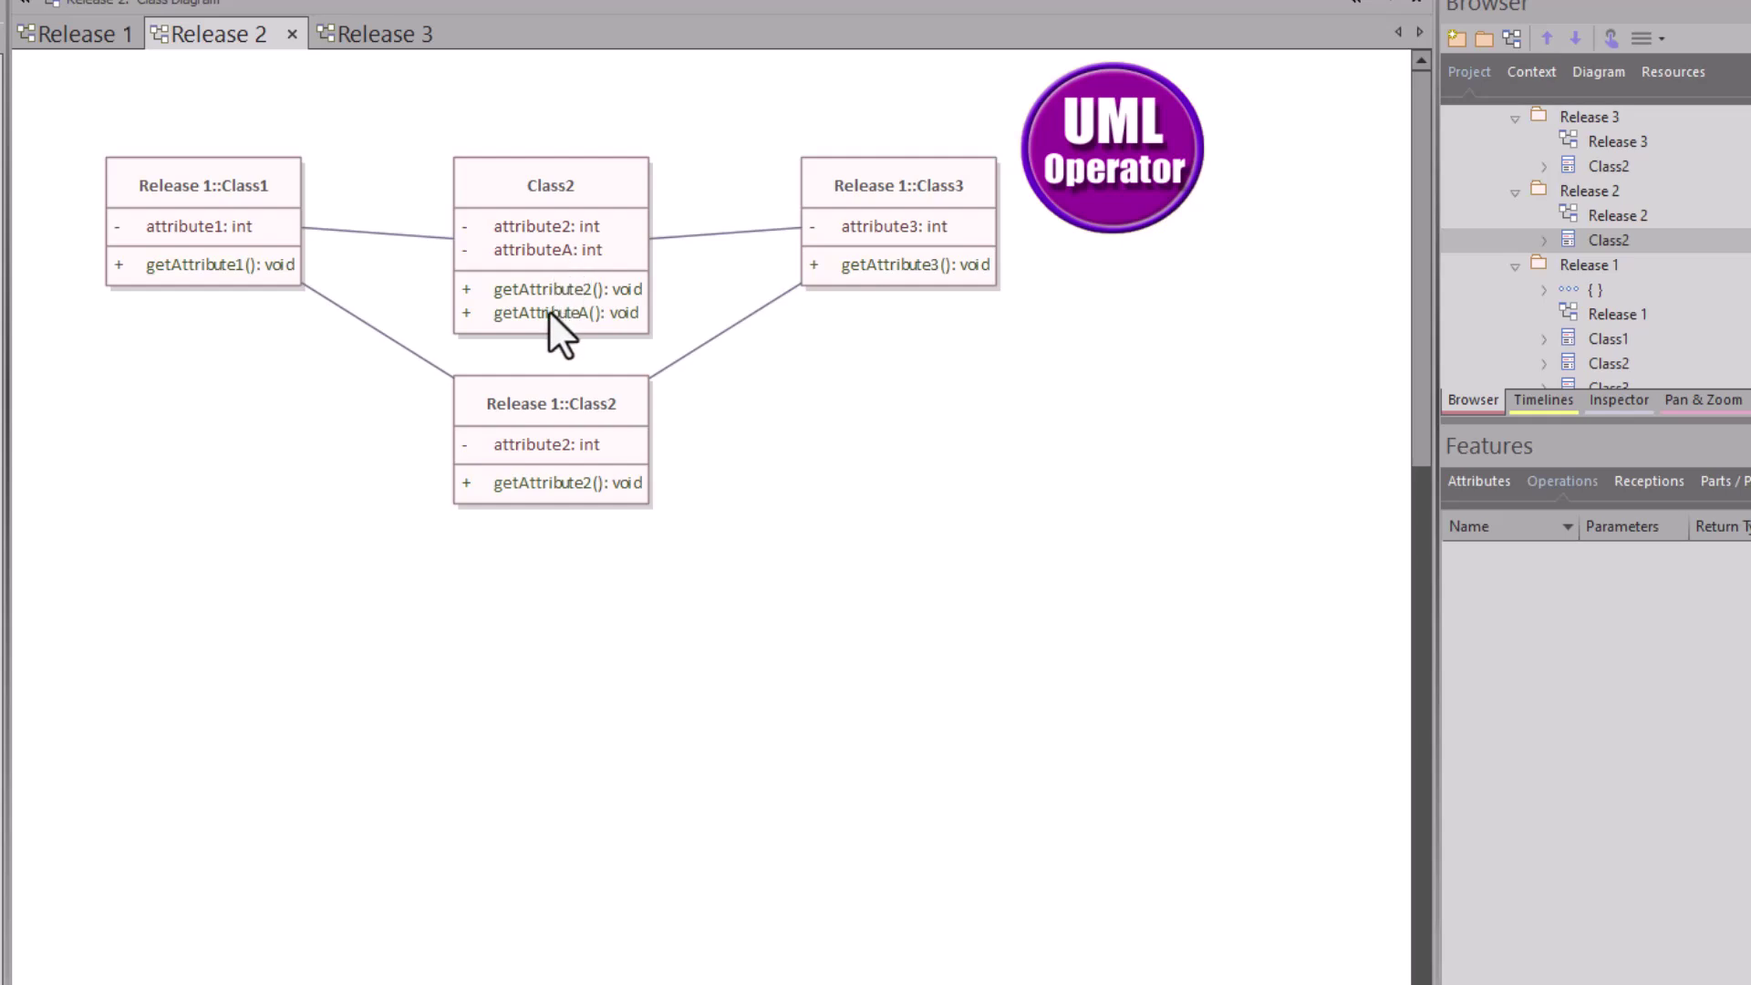
pyautogui.click(370, 42)
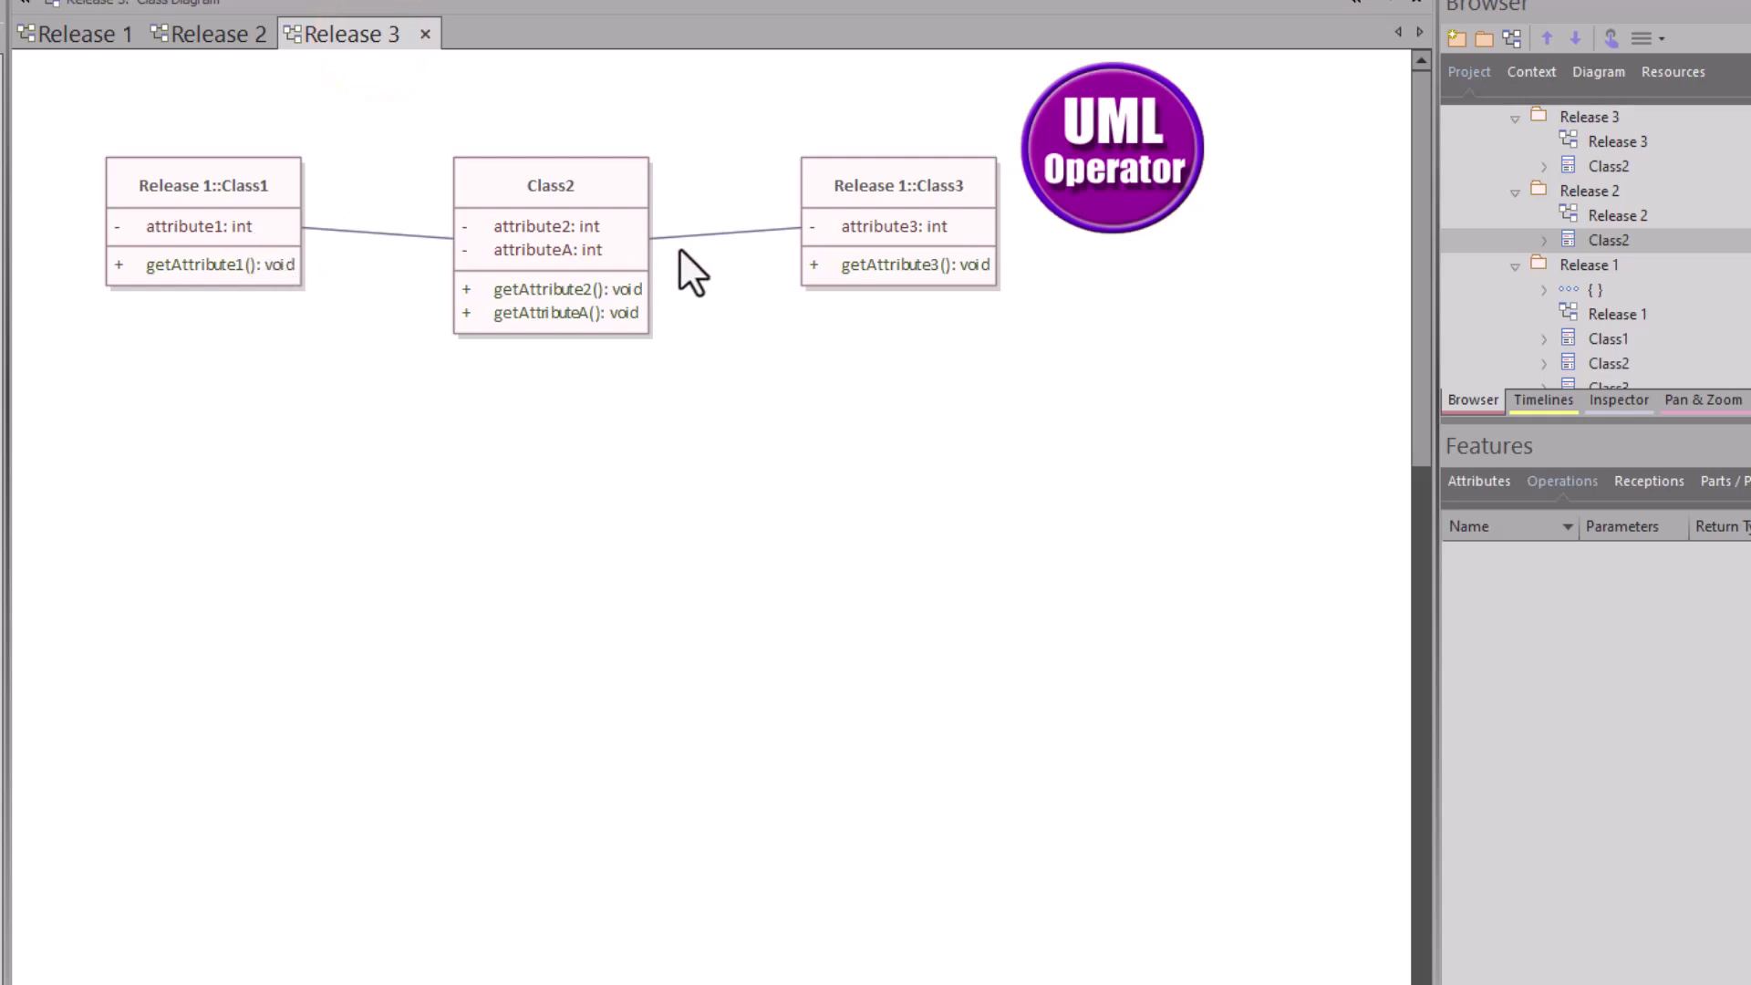
pyautogui.click(184, 192)
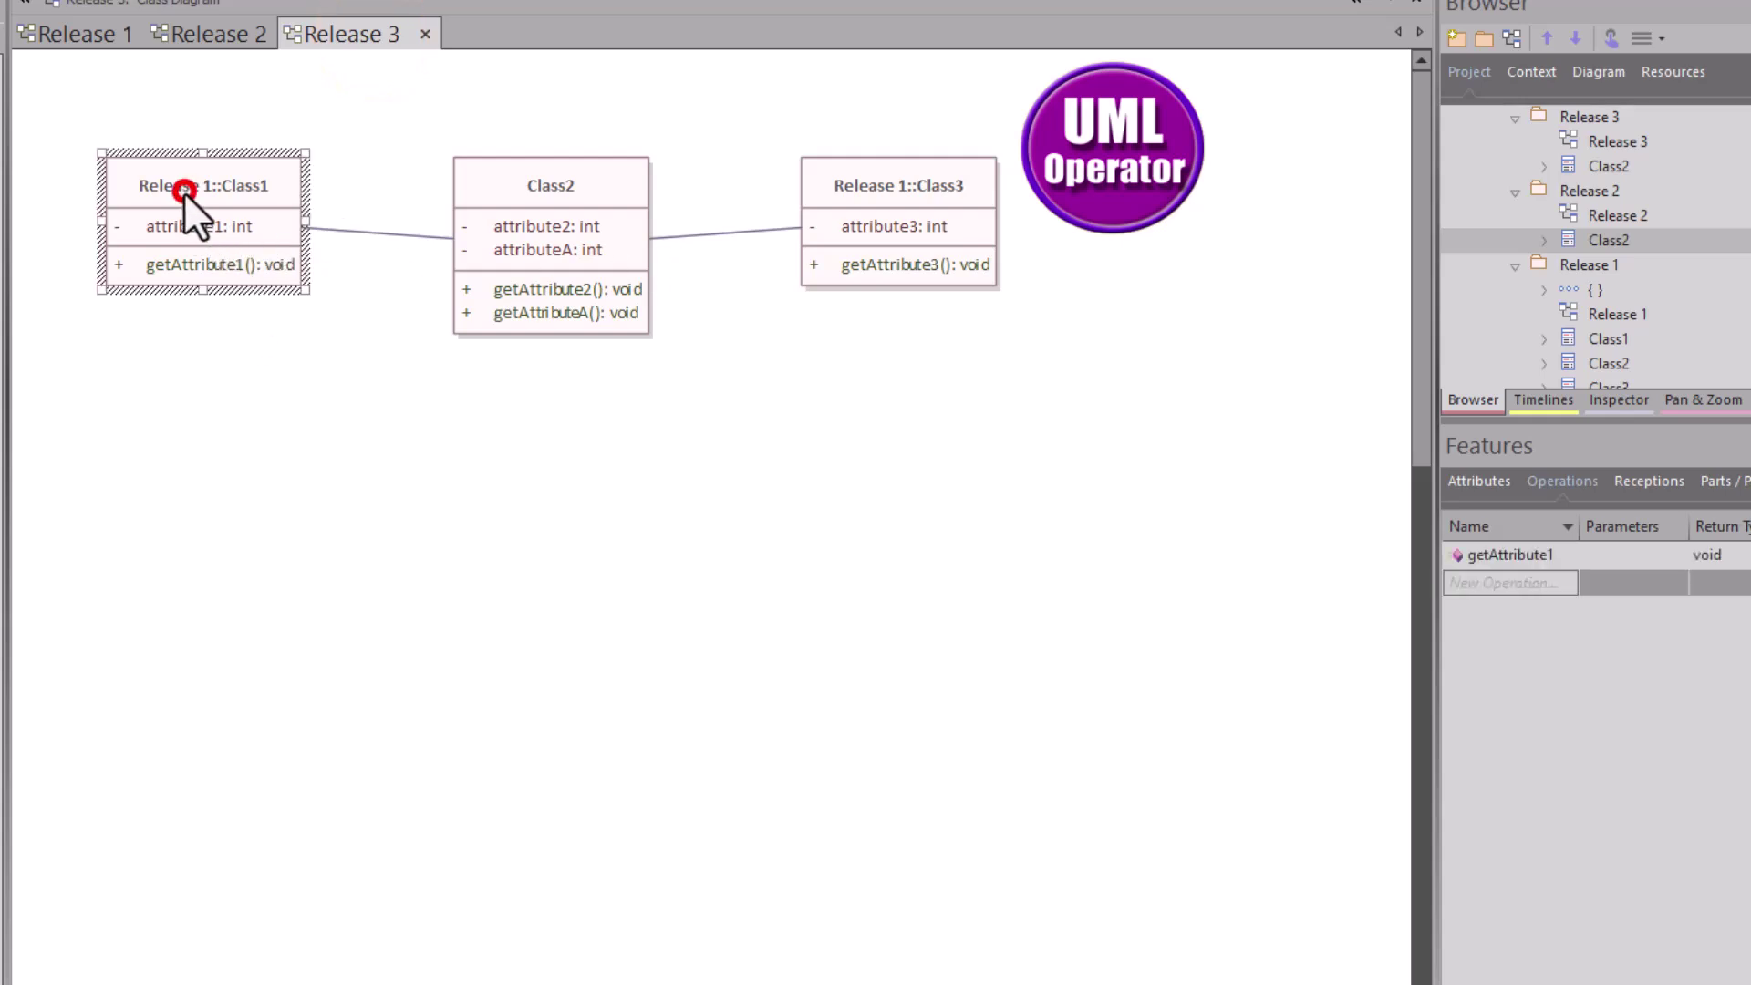
pyautogui.click(500, 193)
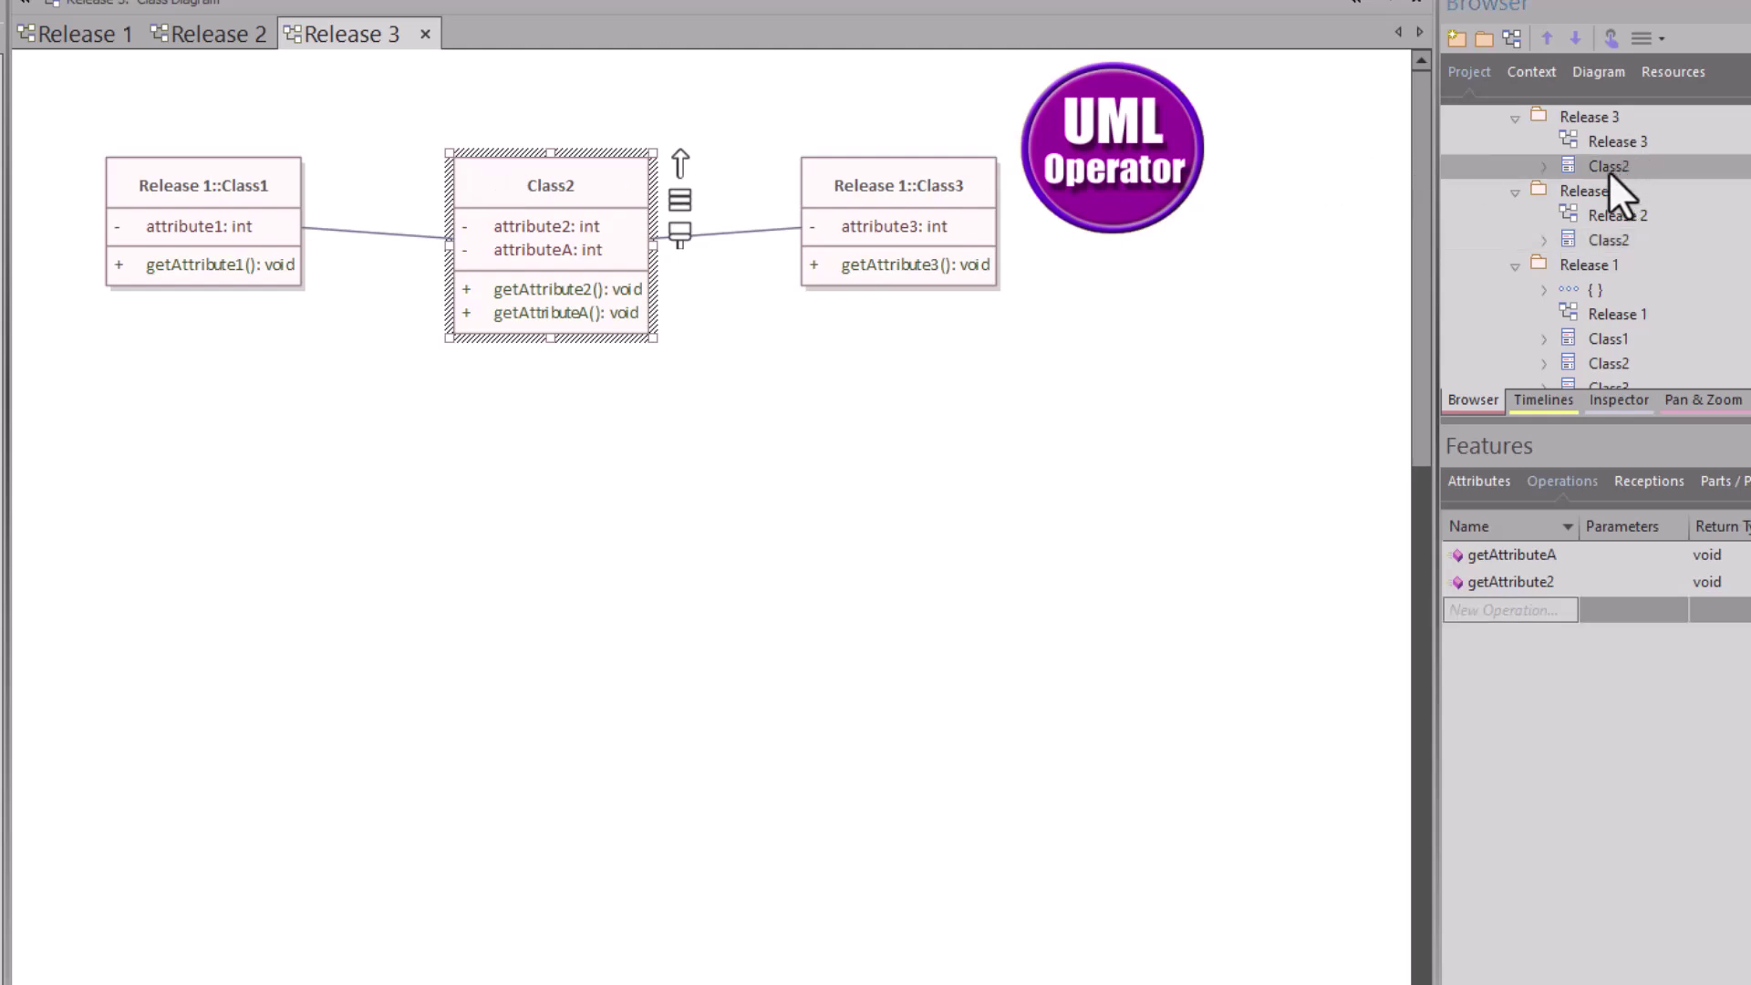
# Step: Add the Release 2 package's Class2 to the Release 3 diagram as a link, aligned directly below the cloned Class2
pyautogui.click(1601, 238)
pyautogui.moveTo(1600, 238); pyautogui.dragTo(473, 461)
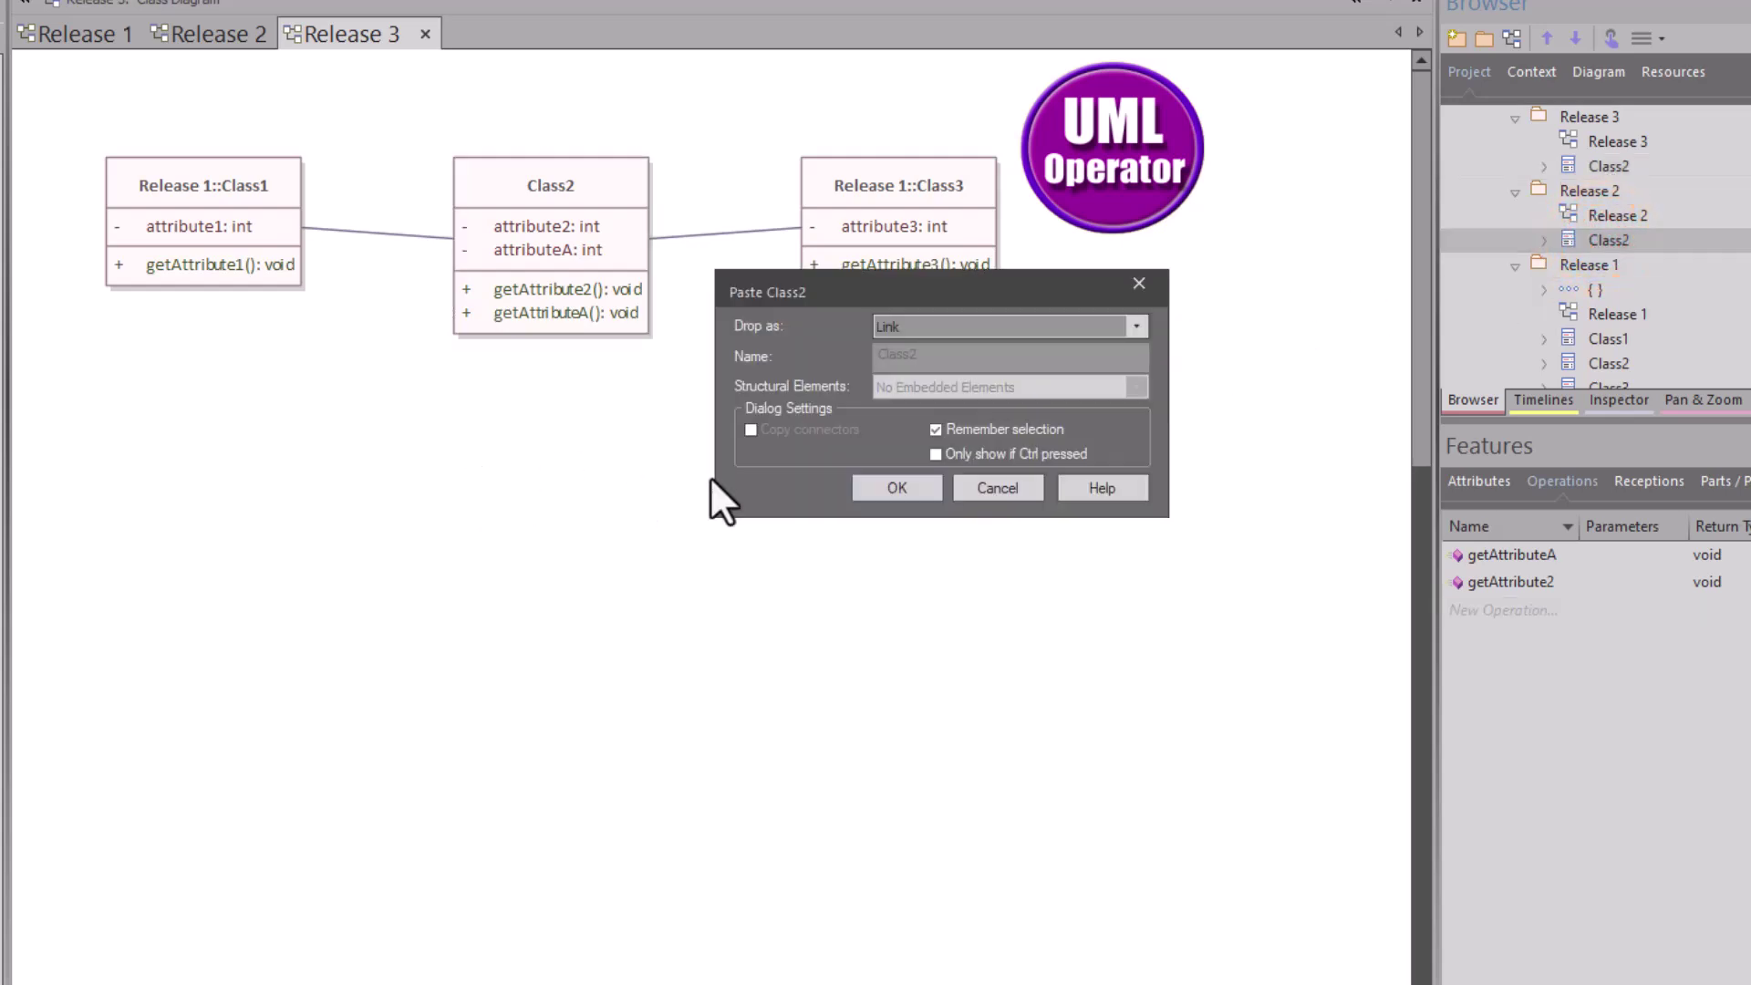
pyautogui.click(891, 488)
pyautogui.moveTo(606, 551); pyautogui.dragTo(601, 511)
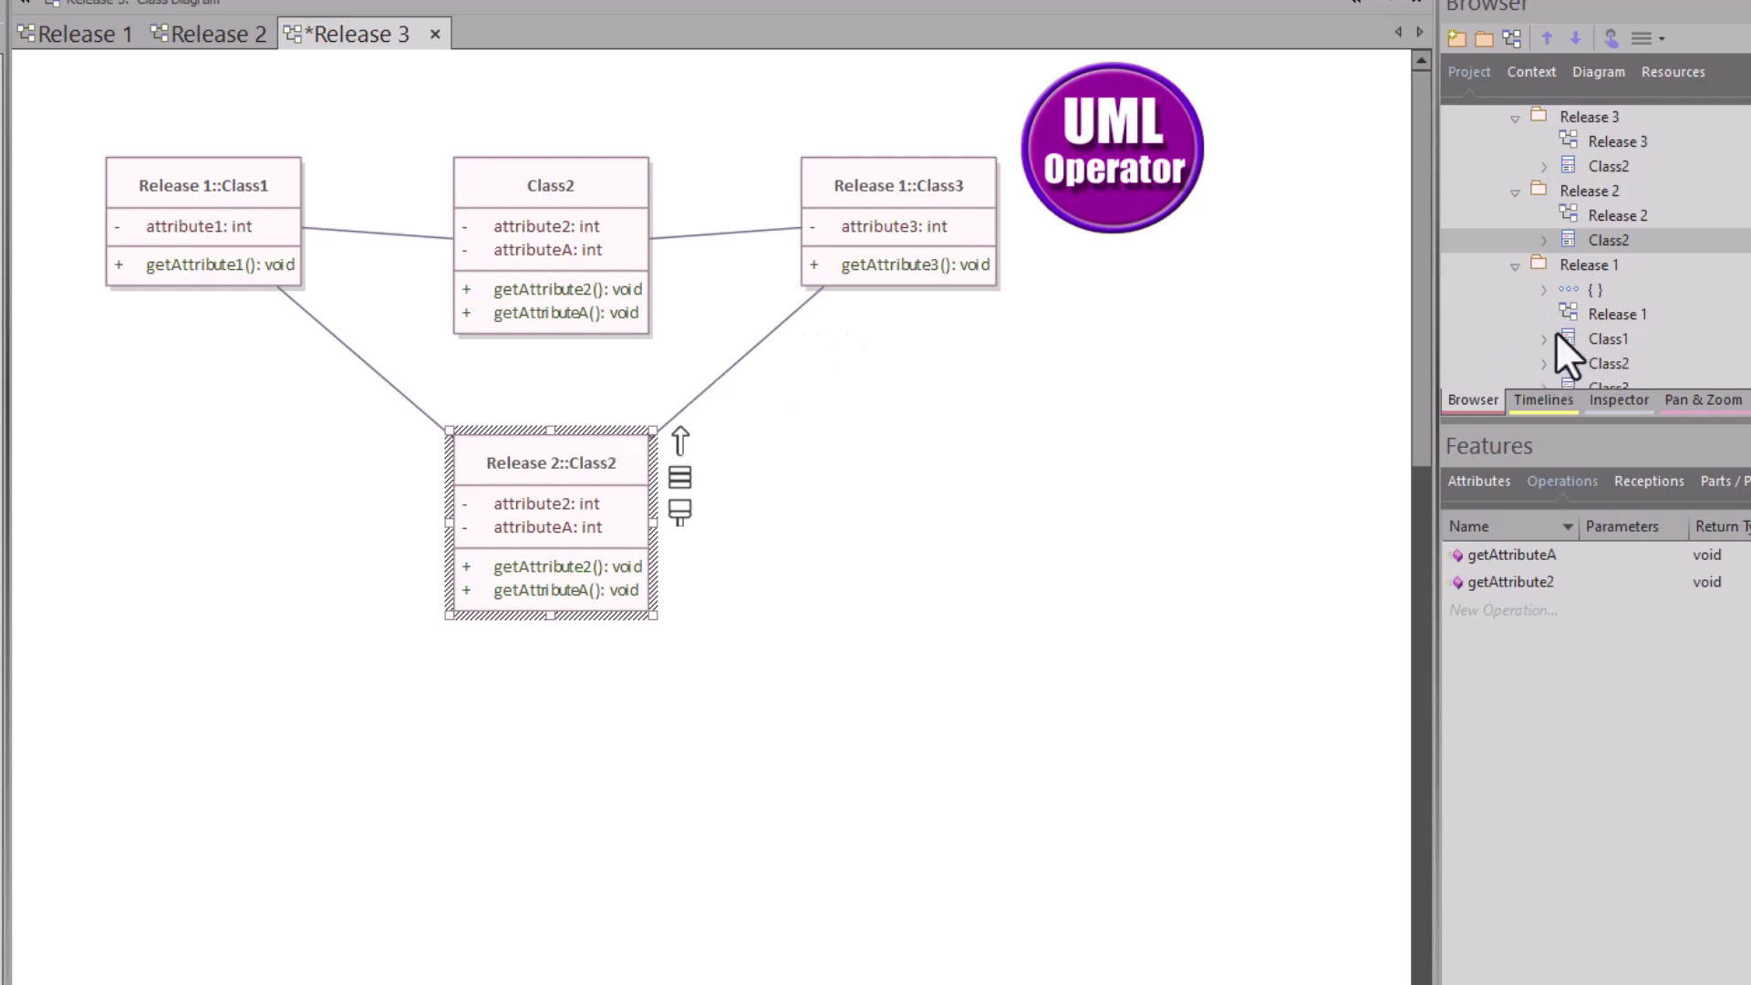
# Step: Add the Release 1 package's Class2 to the Release 3 diagram as a link, aligned beneath the Release 2 Class2, and save the diagram
pyautogui.moveTo(1596, 364); pyautogui.dragTo(559, 673)
pyautogui.click(903, 481)
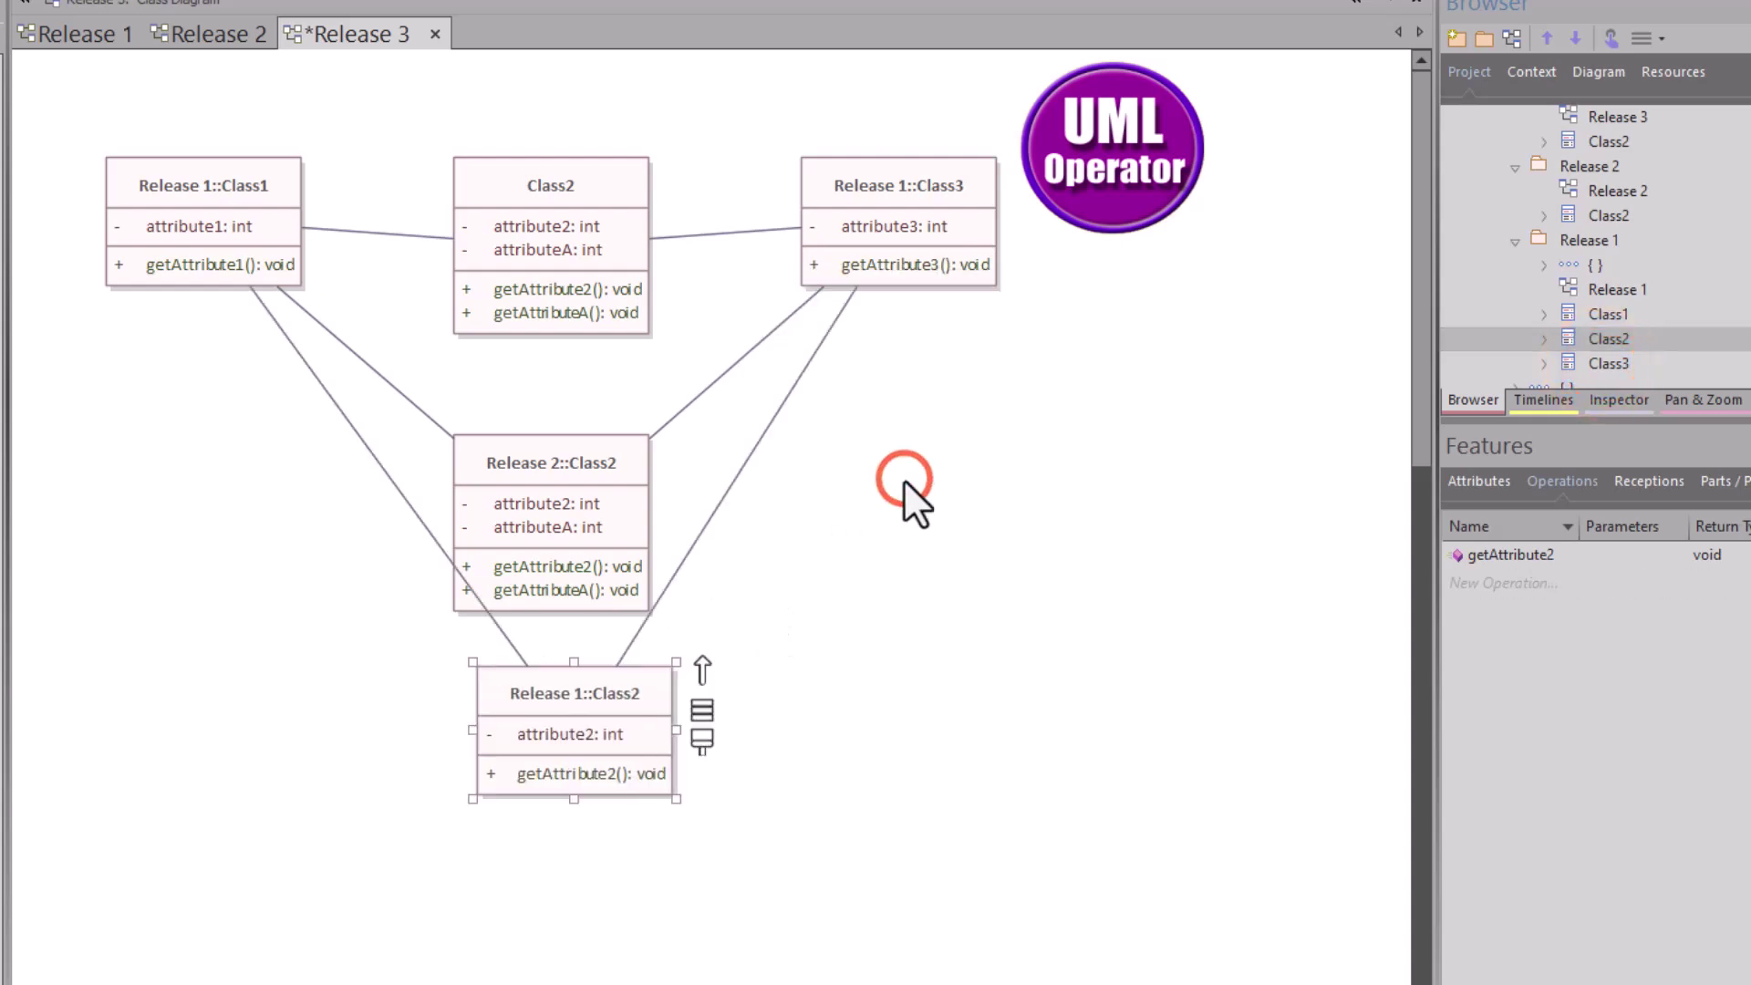
pyautogui.click(568, 768)
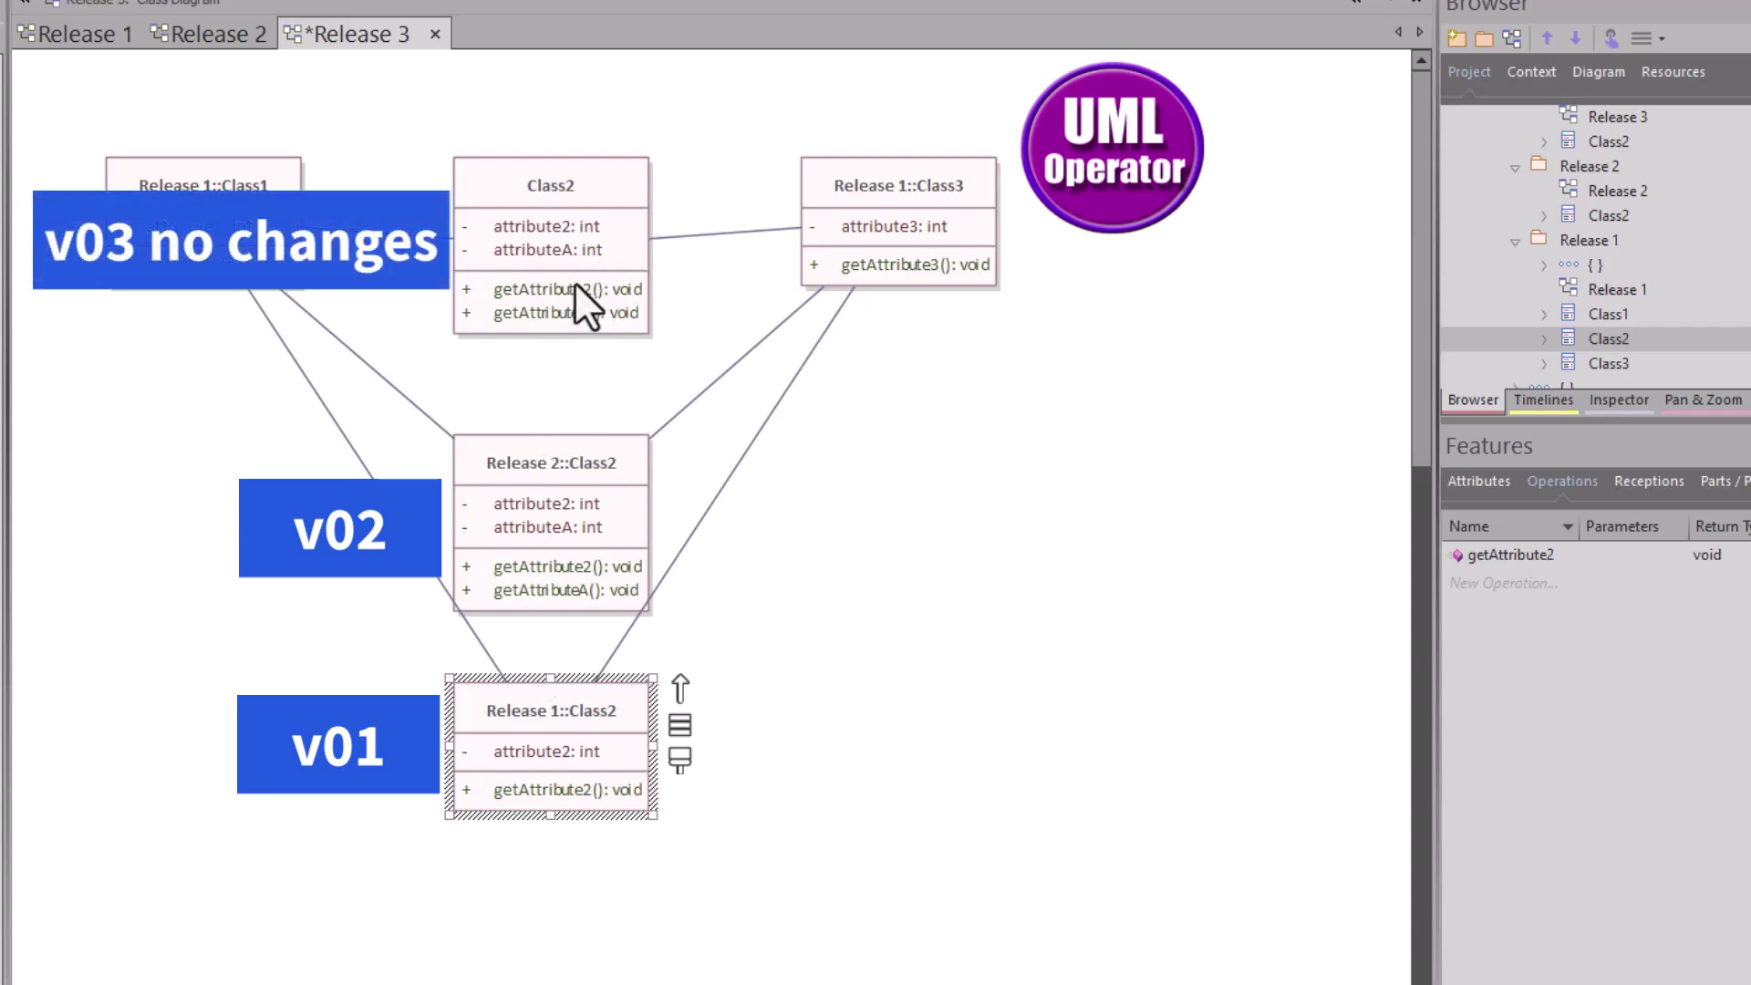
pyautogui.hotkey('ctrl', 's')
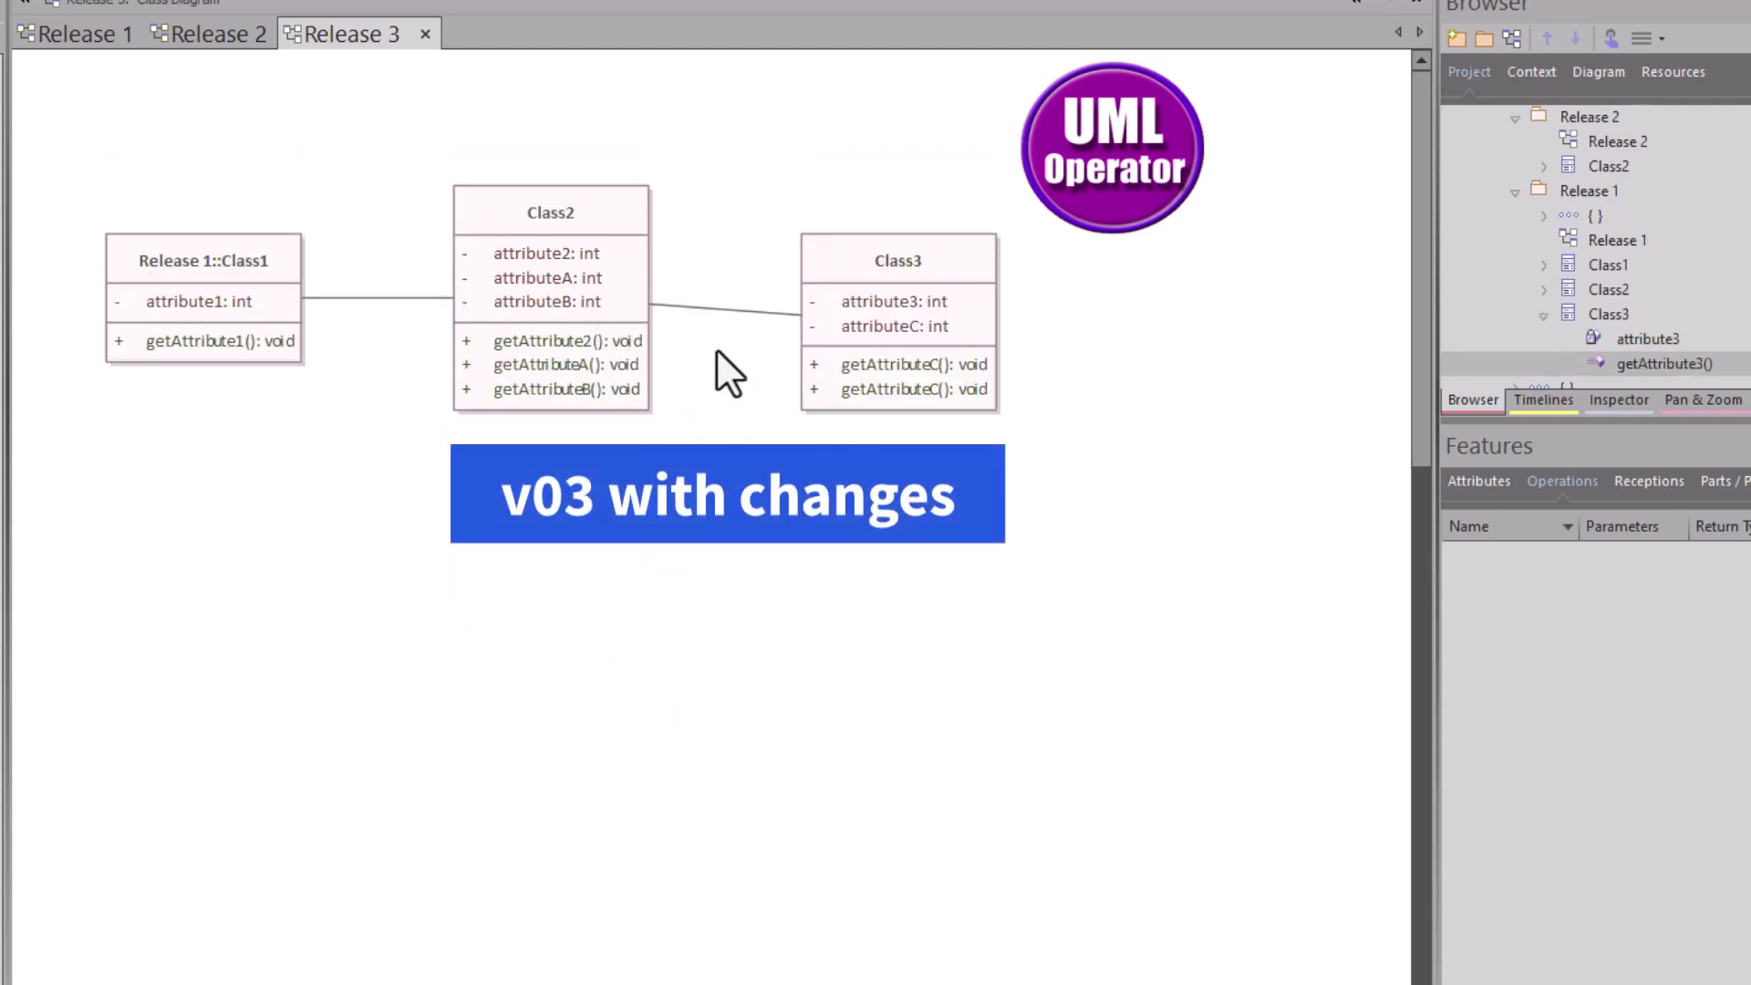
# Step: Align the centres of Class1, Class2 and Class3 horizontally in the Release 3 diagram and save the diagram
pyautogui.click(593, 241)
pyautogui.click(853, 271)
pyautogui.moveTo(907, 468); pyautogui.dragTo(282, 293)
pyautogui.click(512, 283)
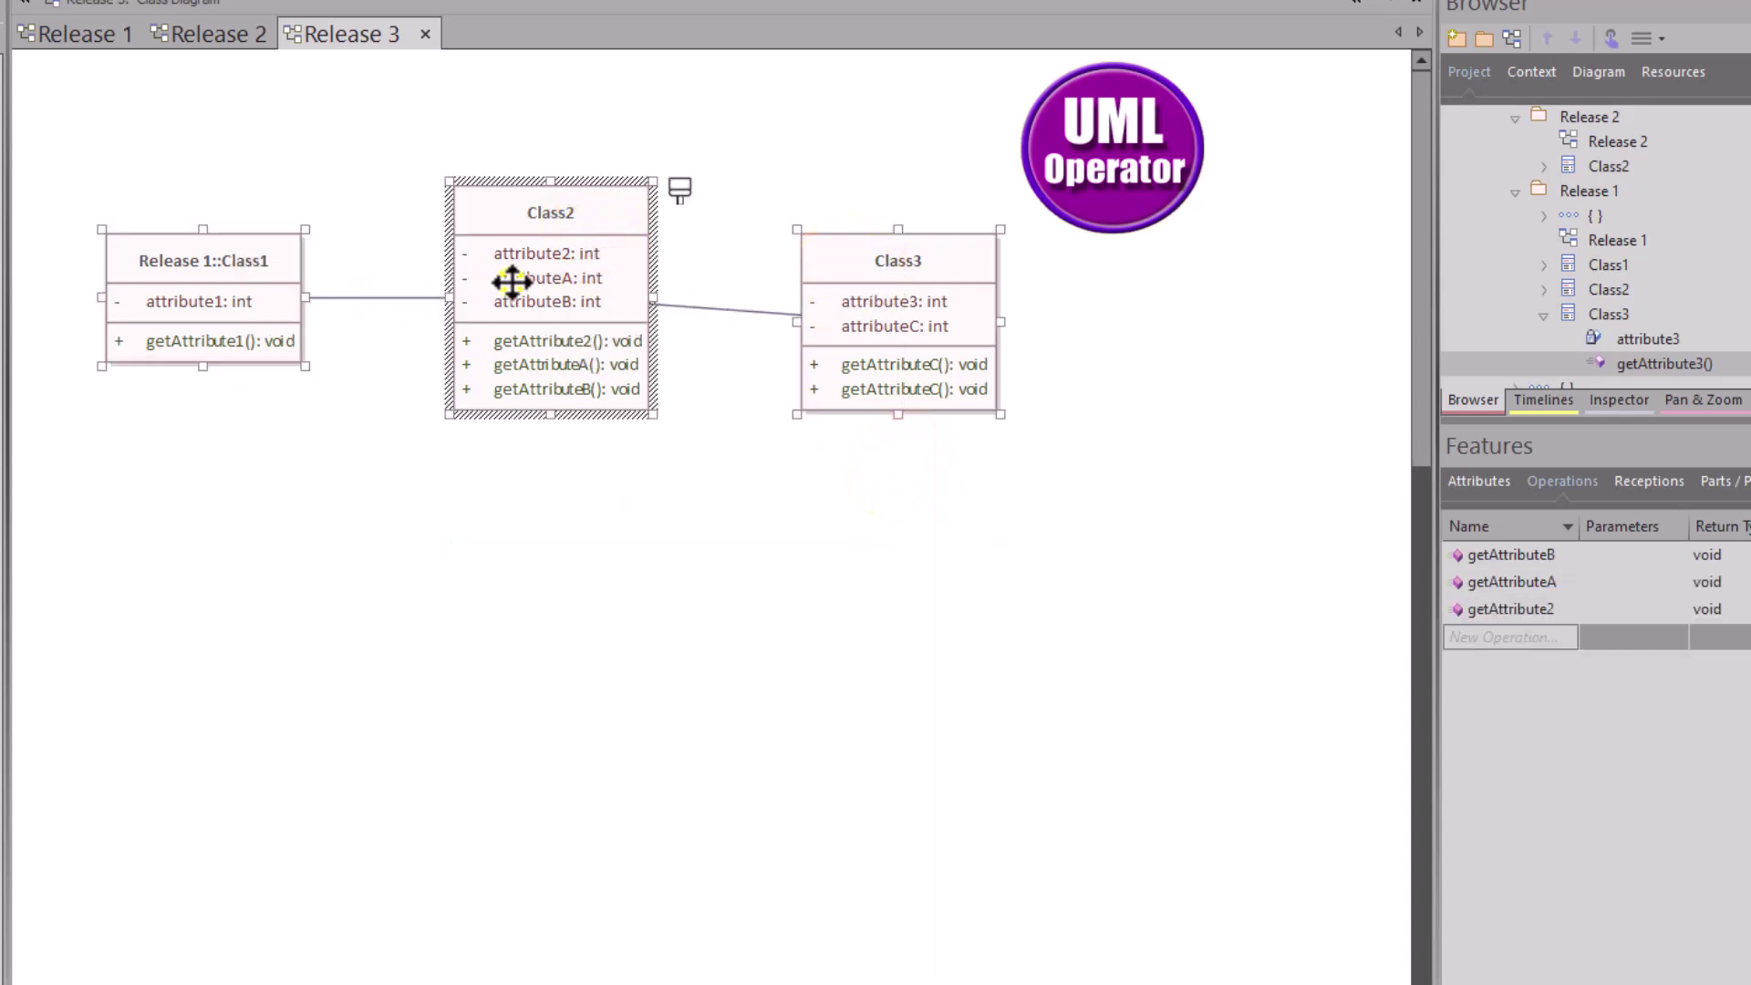
pyautogui.rightClick(511, 283)
pyautogui.moveTo(637, 479)
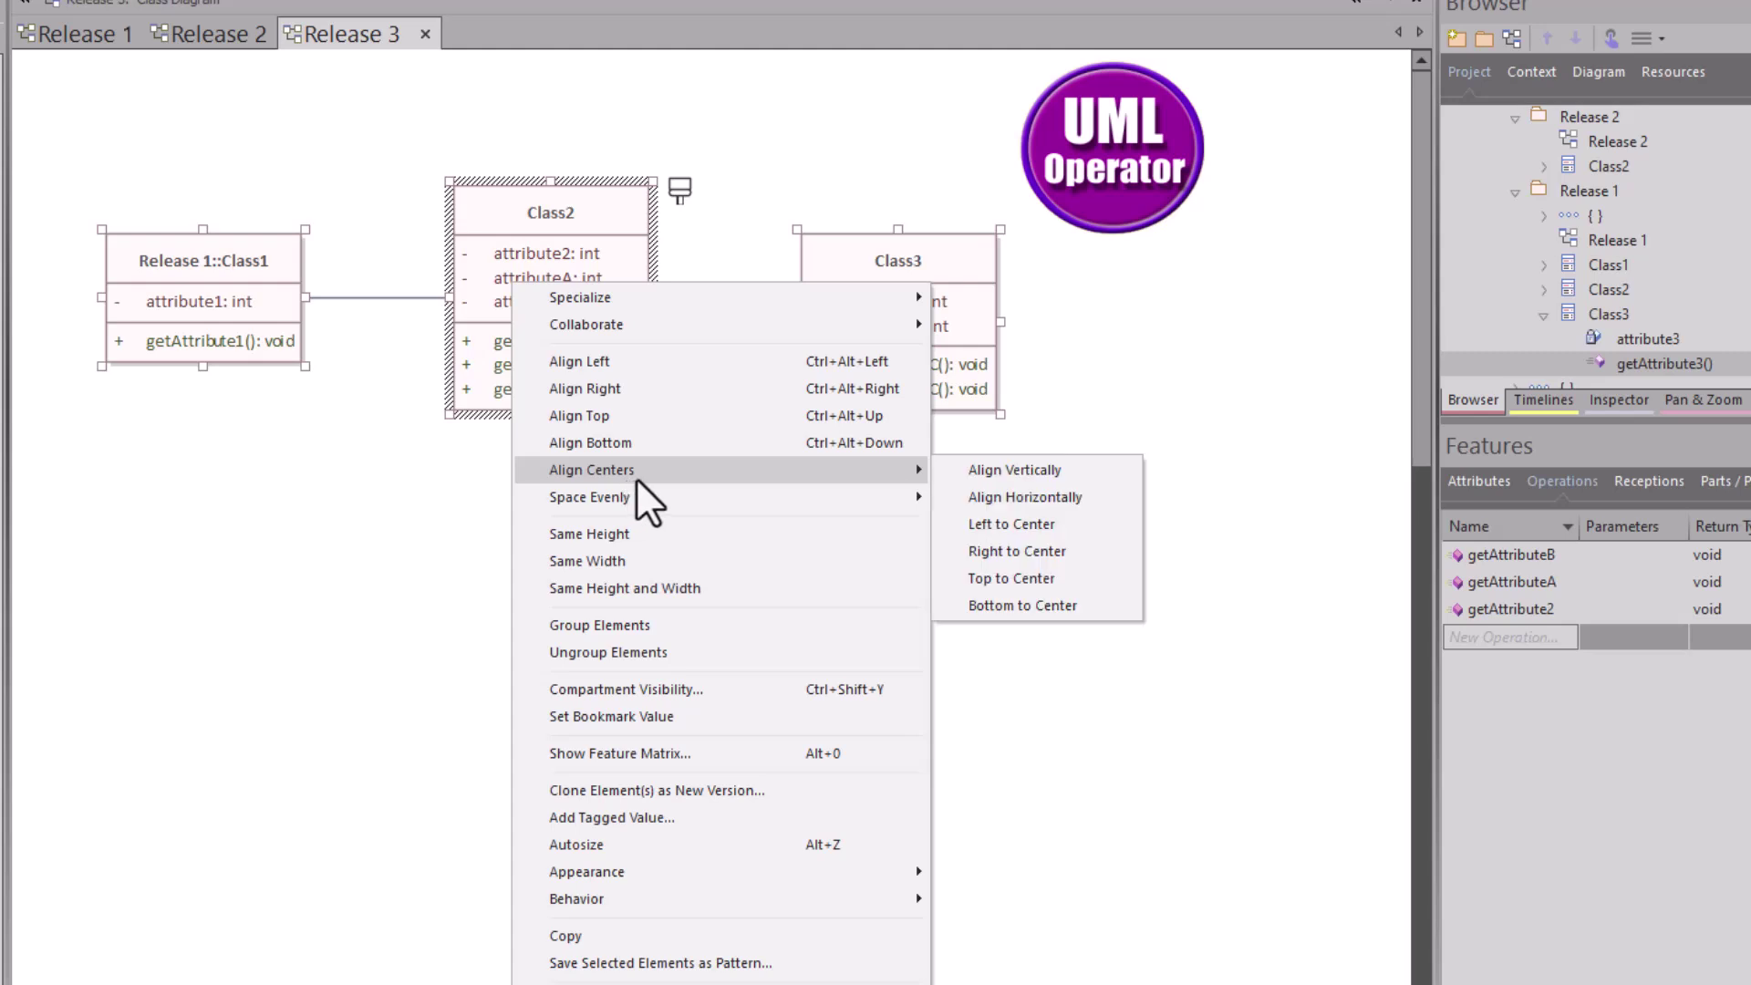
pyautogui.click(1025, 496)
pyautogui.click(926, 482)
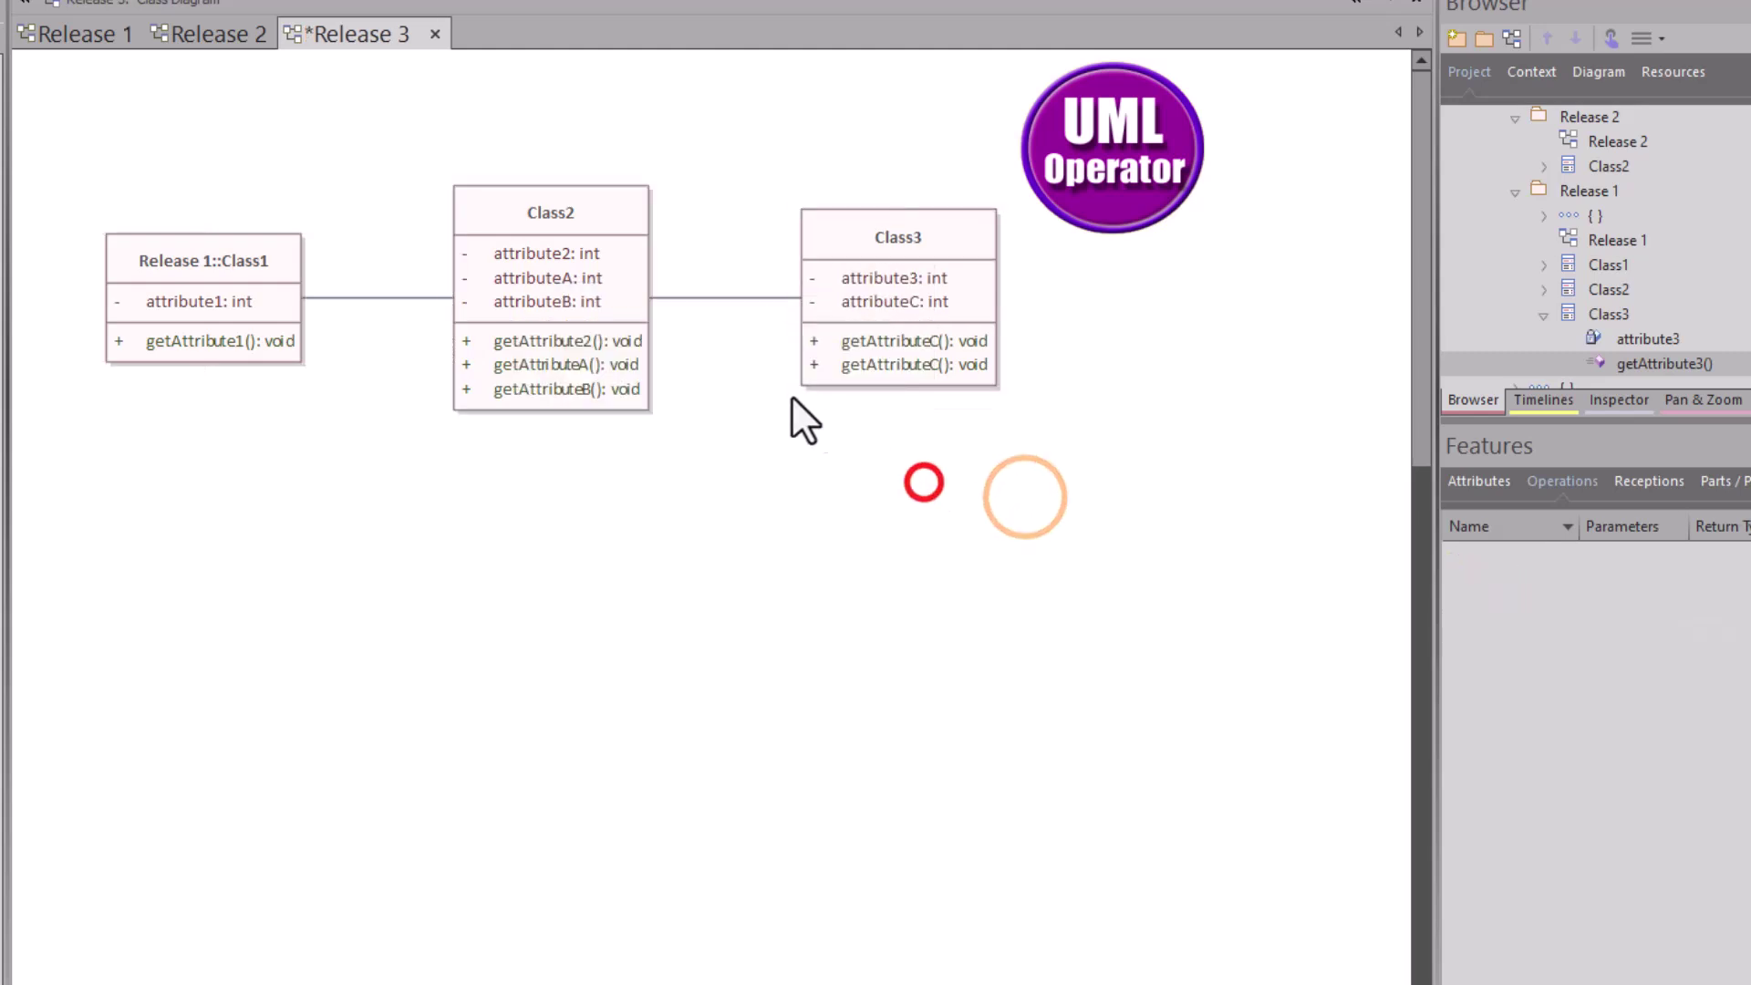
pyautogui.hotkey('ctrl', 's')
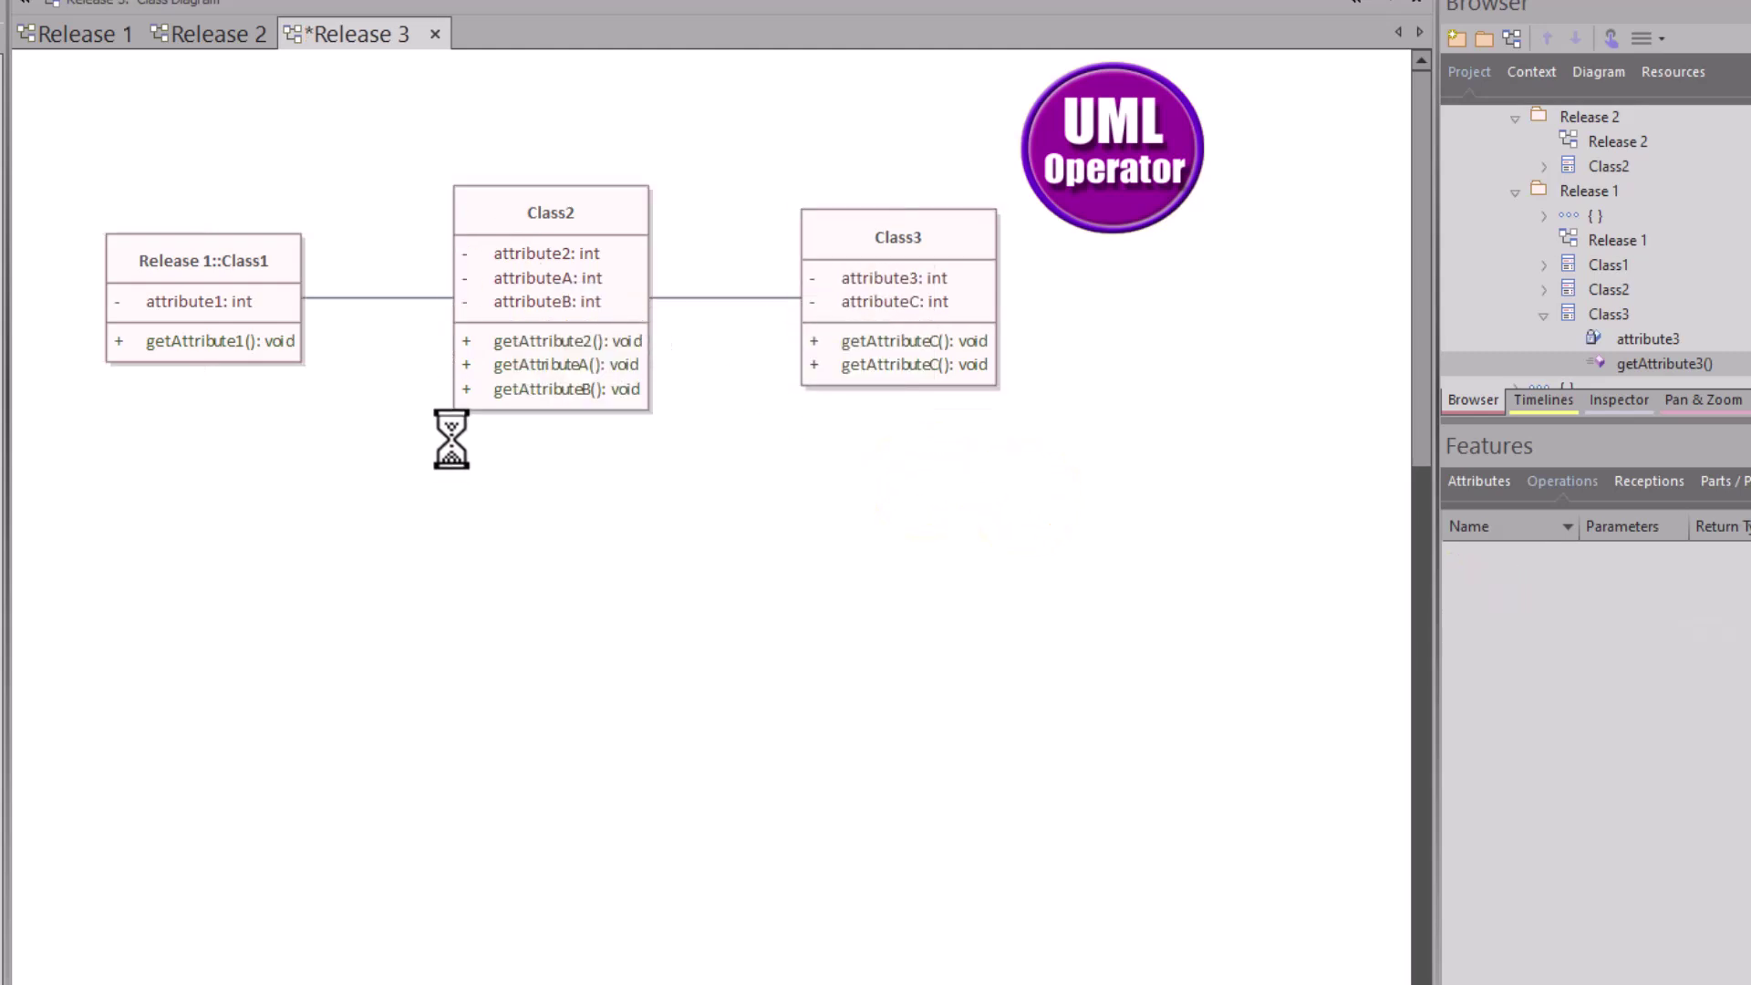
# Step: Close all open diagrams except Release 3
pyautogui.rightClick(364, 43)
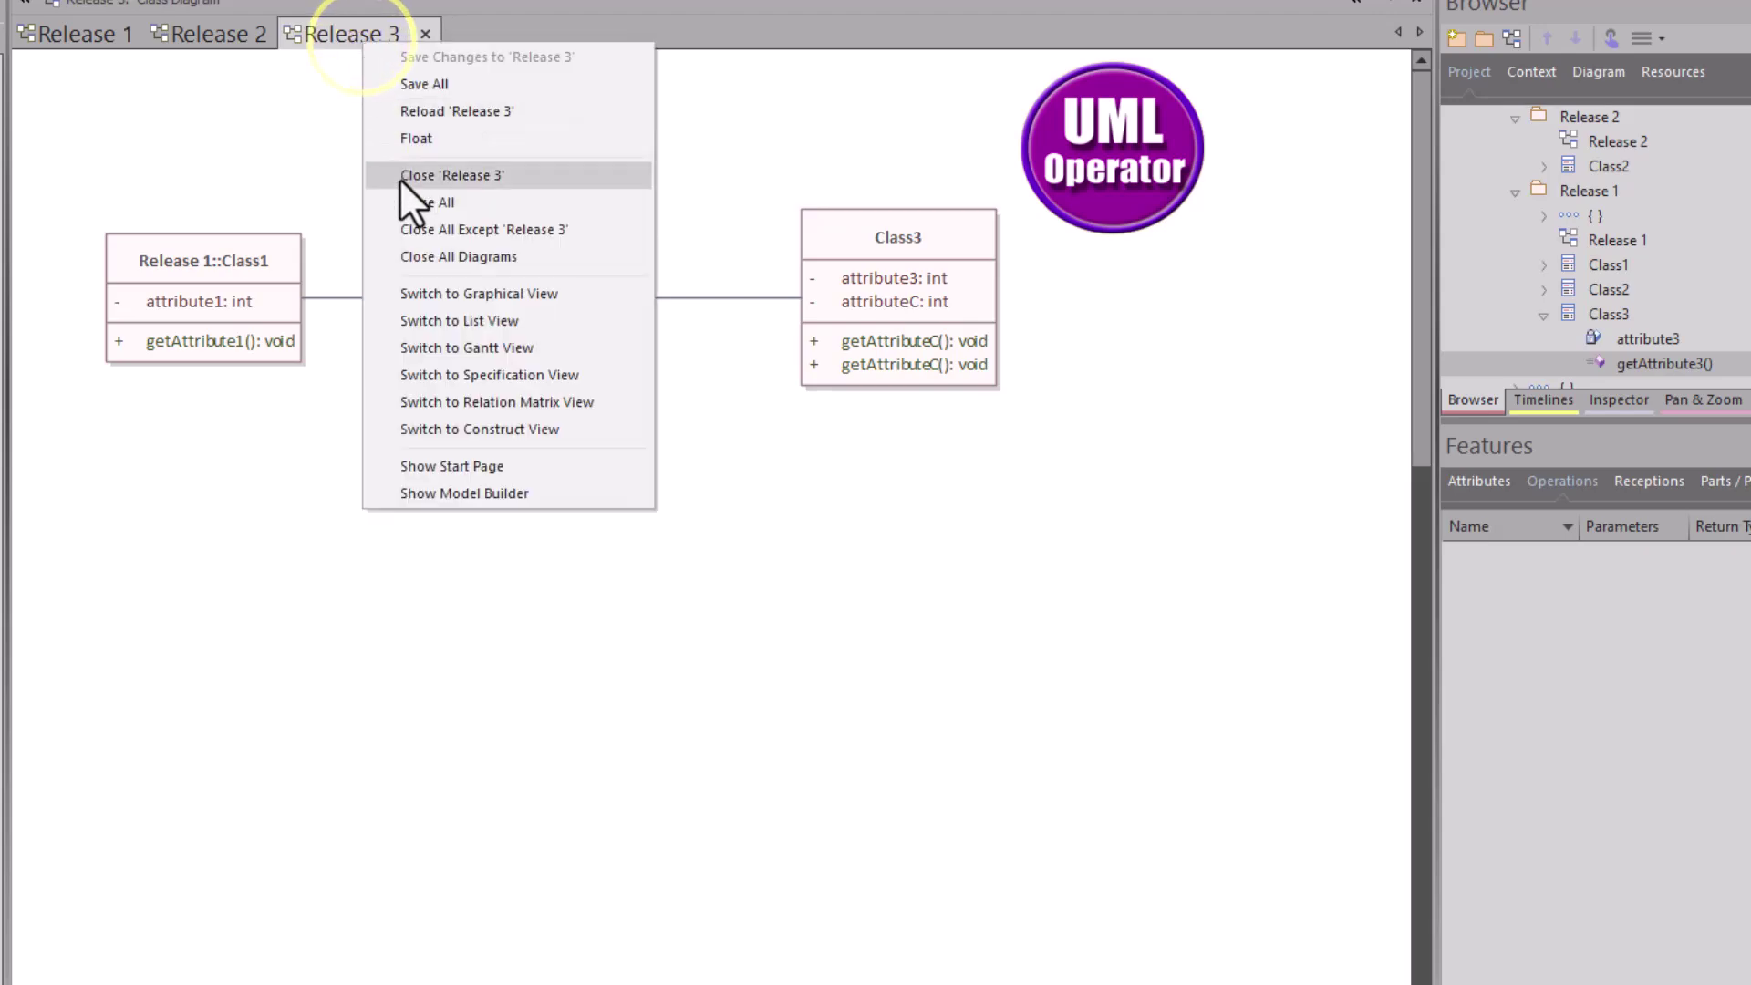
pyautogui.click(439, 239)
pyautogui.click(517, 473)
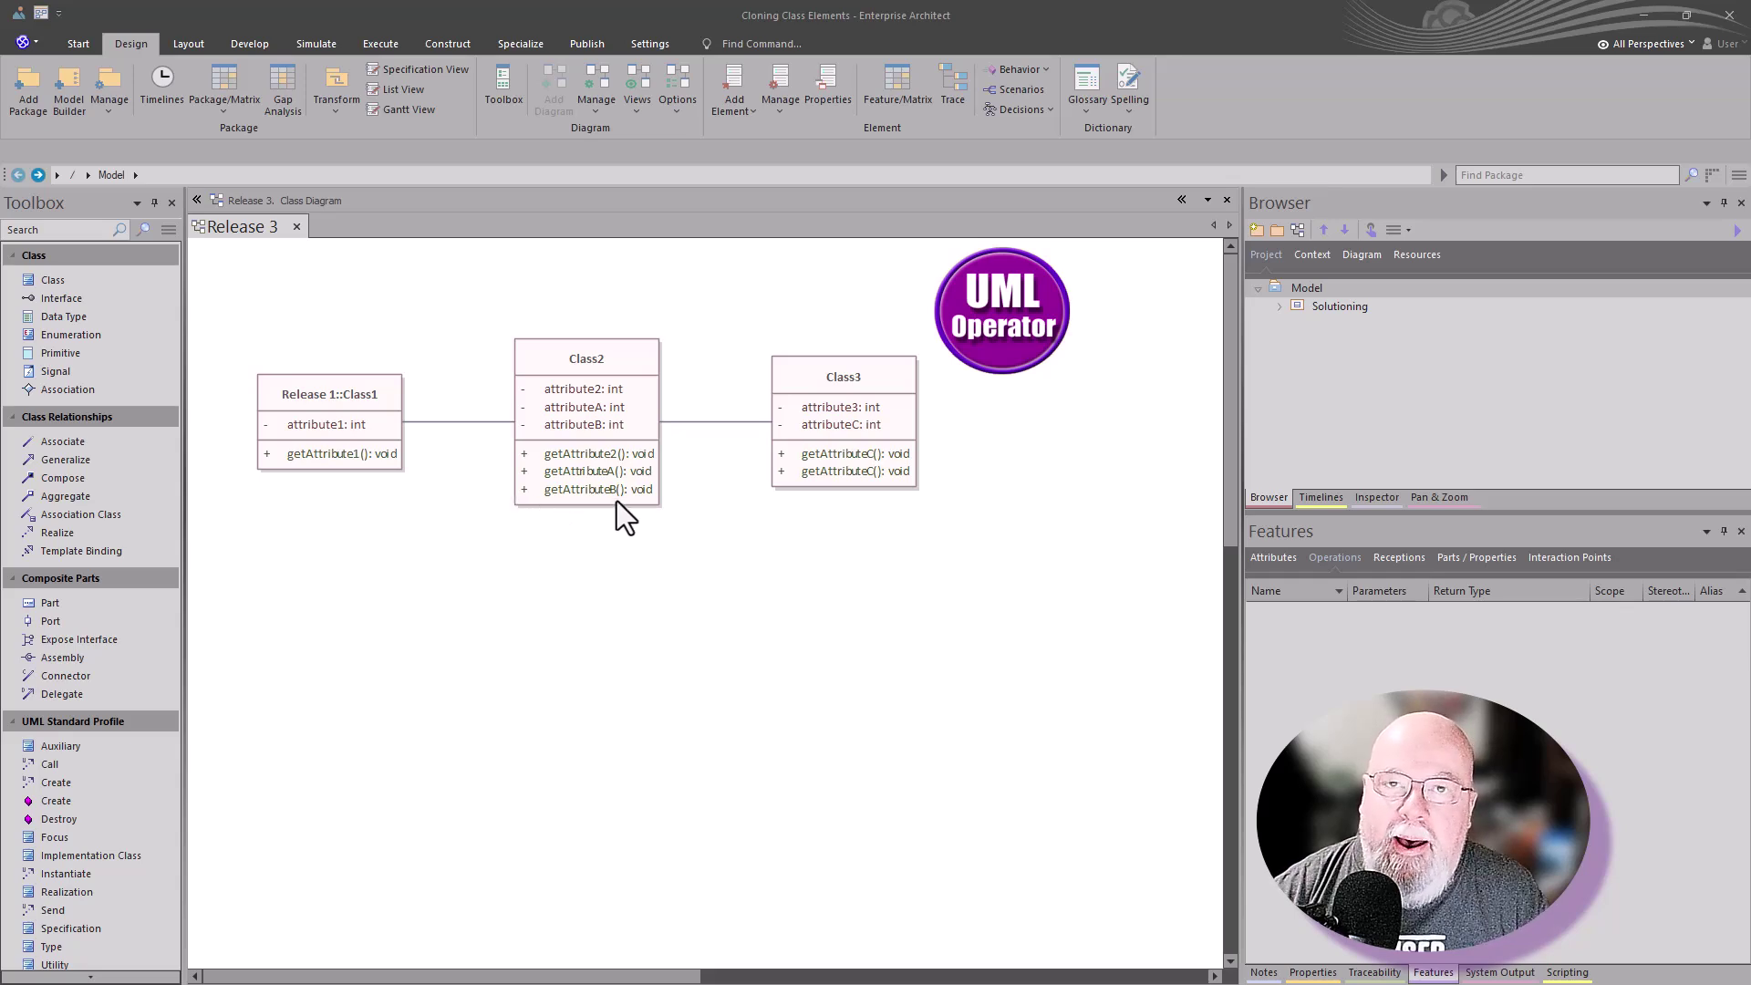
pyautogui.rightClick(600, 413)
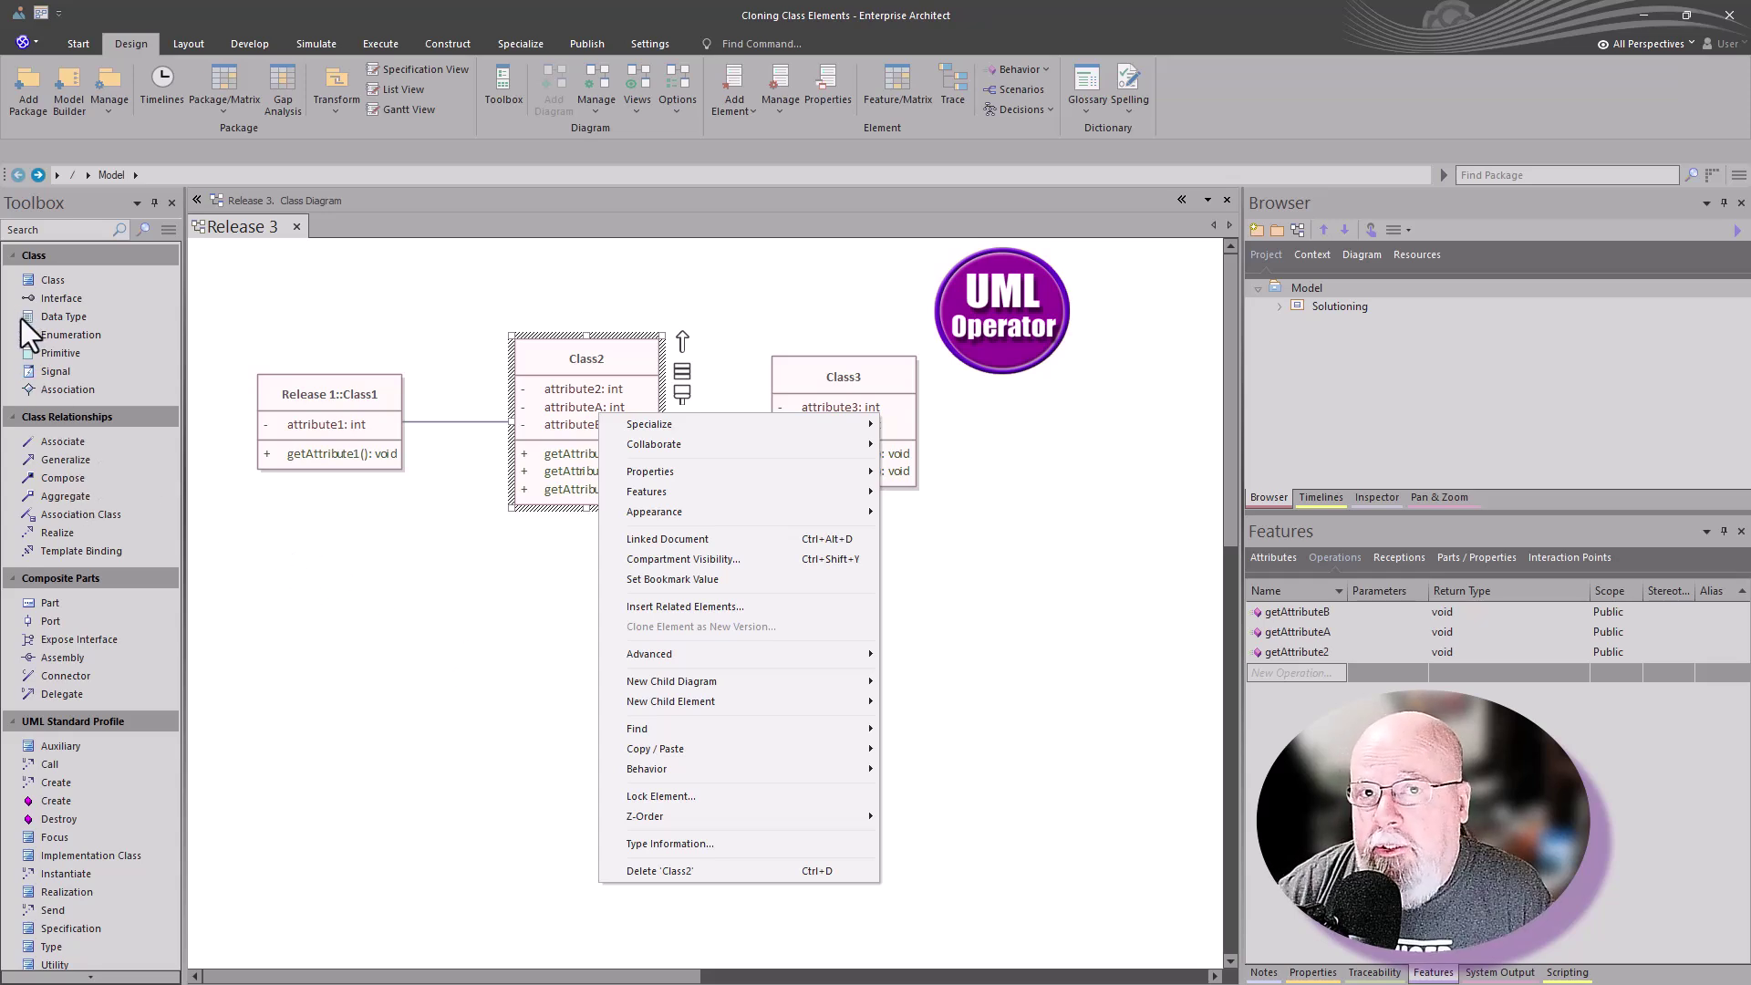
pyautogui.click(998, 626)
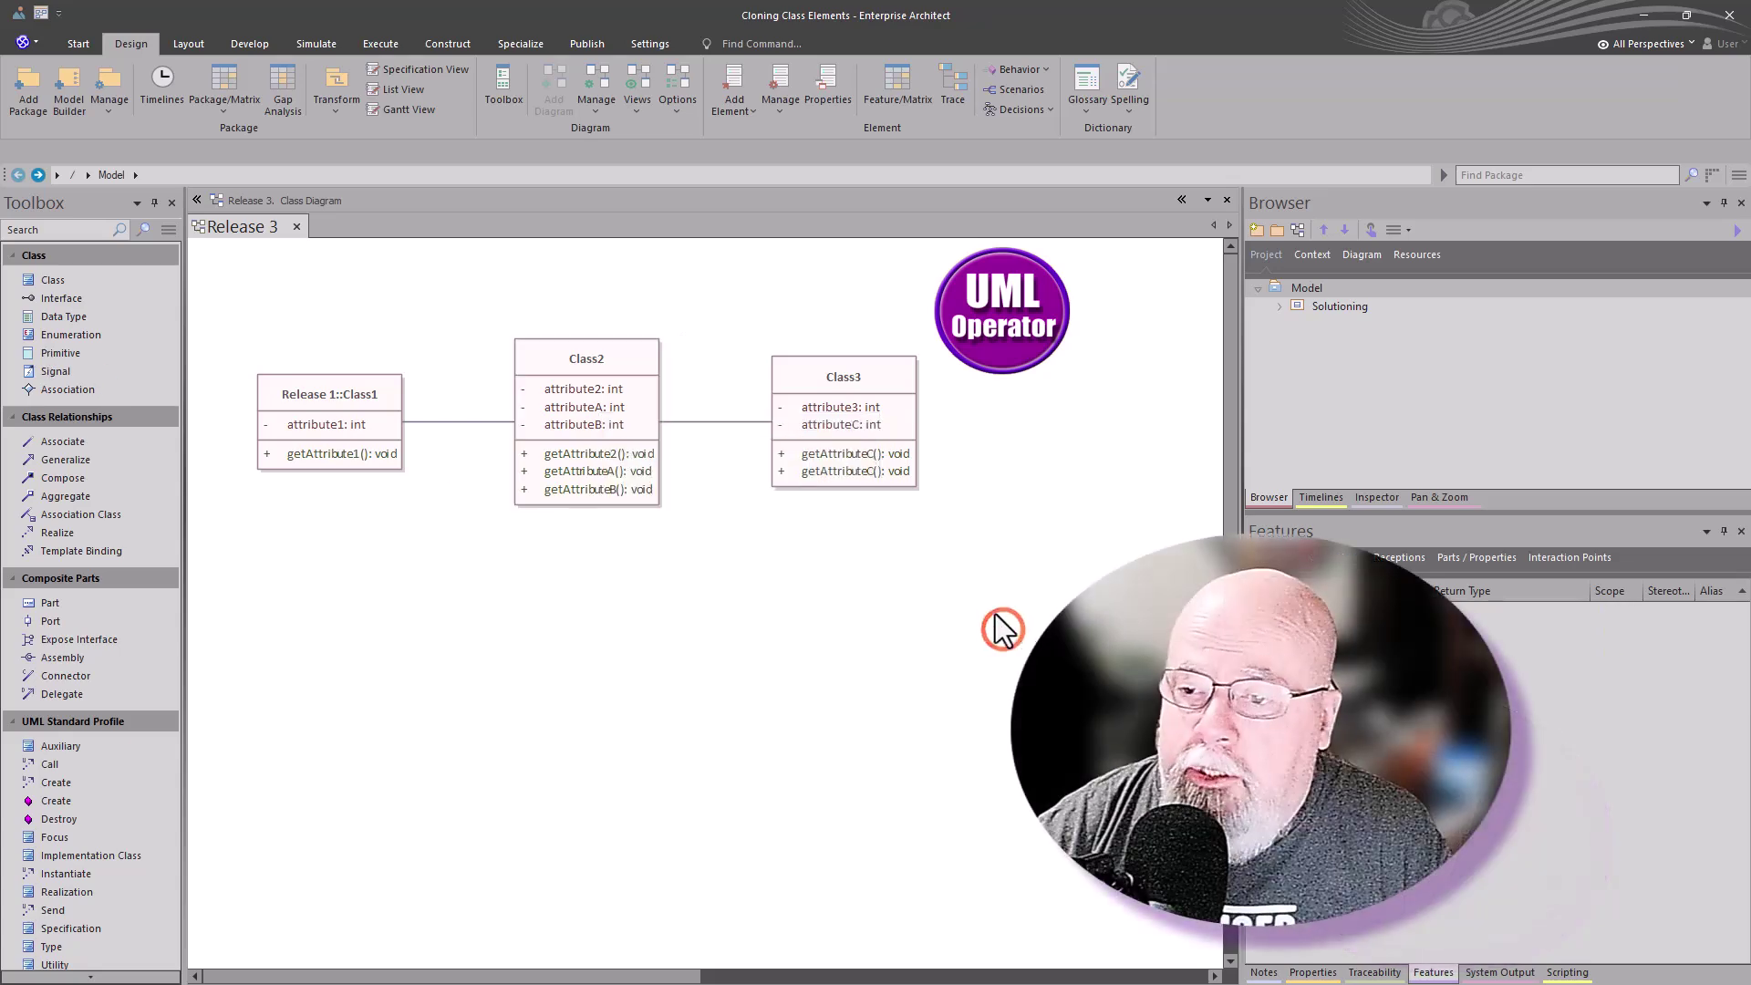